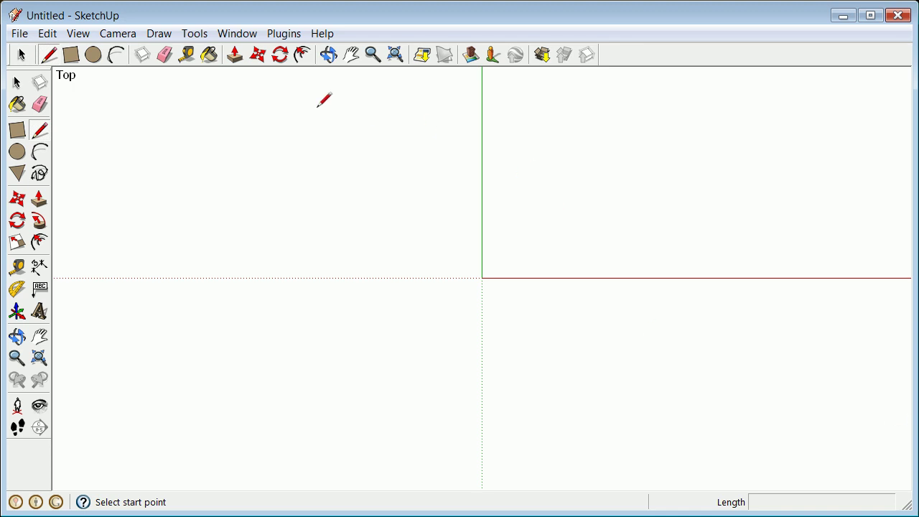
- Set the model's length units to decimal inches
{"action": "left_click", "coordinate": [249, 35]}
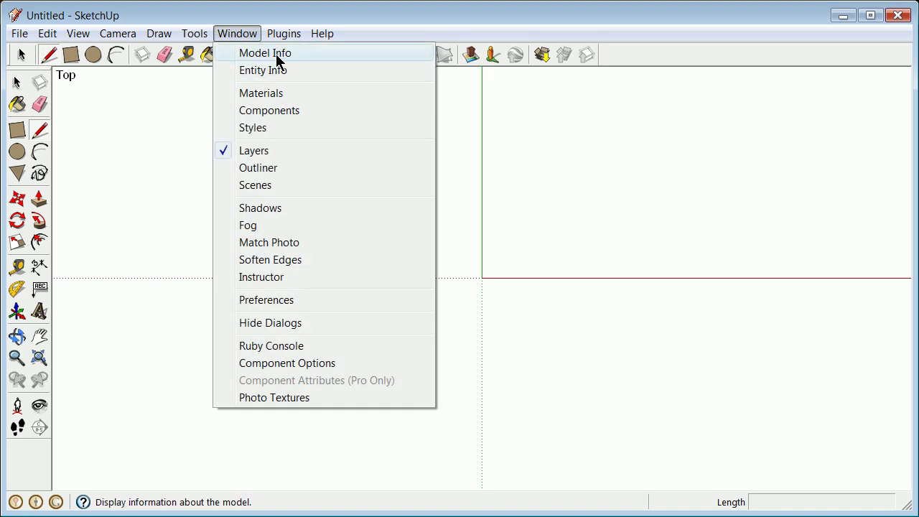
{"action": "left_click", "coordinate": [276, 54]}
{"action": "left_click", "coordinate": [554, 176]}
{"action": "left_click", "coordinate": [554, 176]}
{"action": "left_click", "coordinate": [631, 176]}
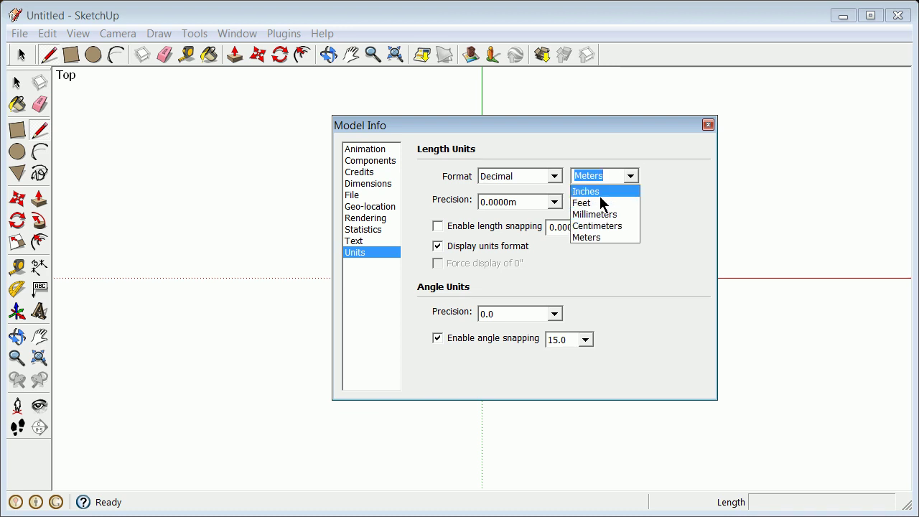
{"action": "left_click", "coordinate": [600, 193]}
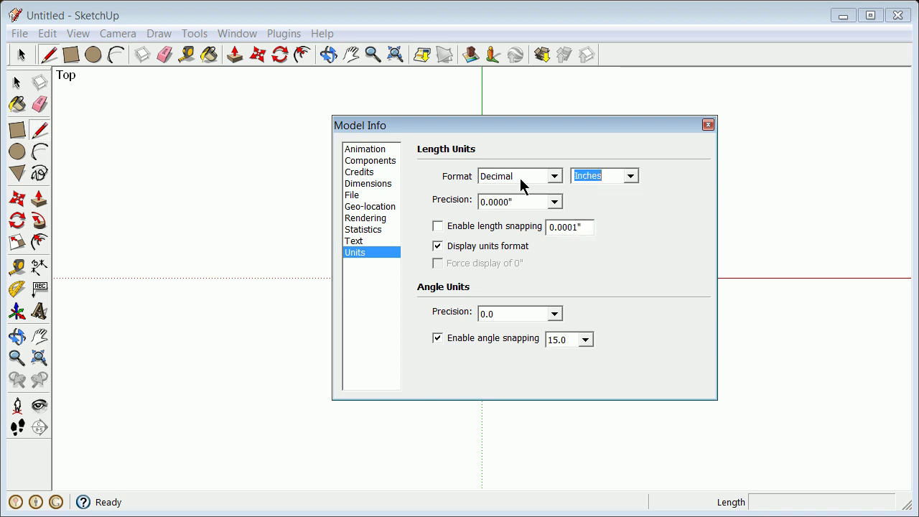
{"action": "left_click", "coordinate": [709, 126]}
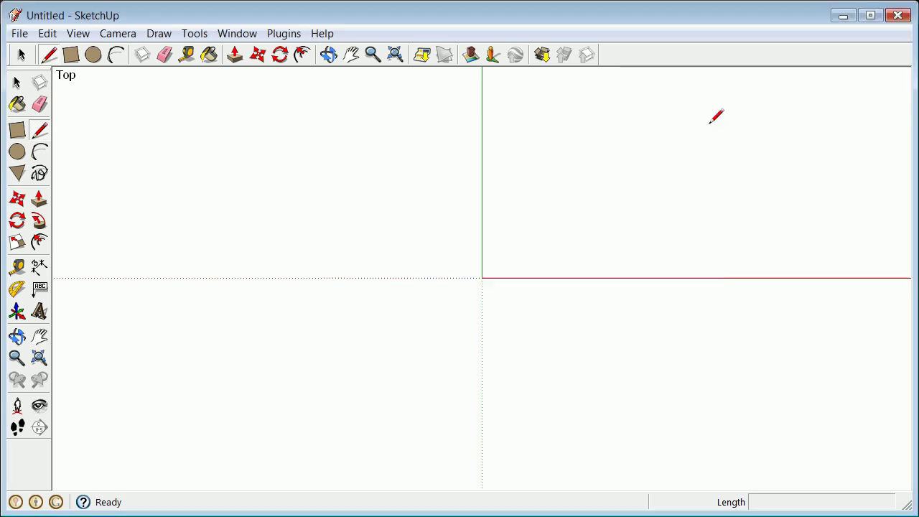
- Draw a rectangle about 53" by 47" on the ground plane from the origin and push/pull it up into a box
{"action": "left_click", "coordinate": [17, 336]}
{"action": "left_click_drag", "start_coordinate": [430, 357], "coordinate": [427, 232]}
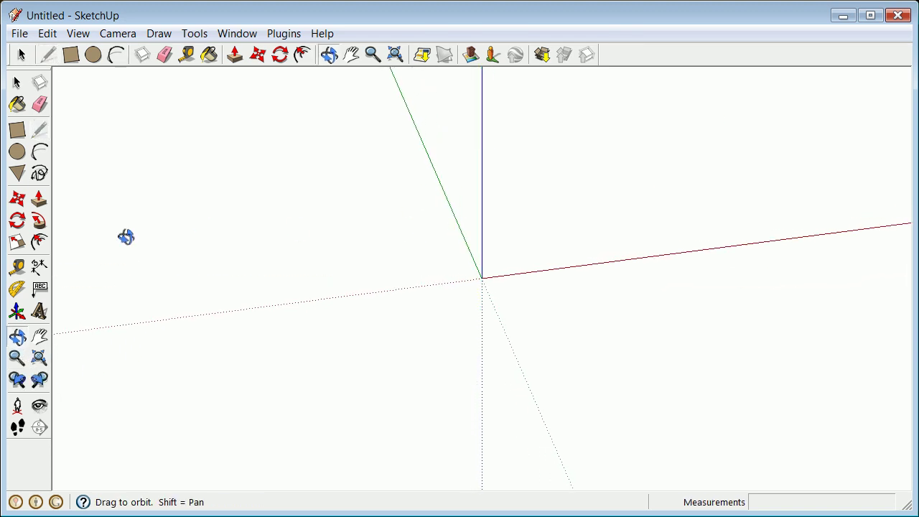
{"action": "left_click", "coordinate": [17, 131]}
{"action": "left_click", "coordinate": [482, 278]}
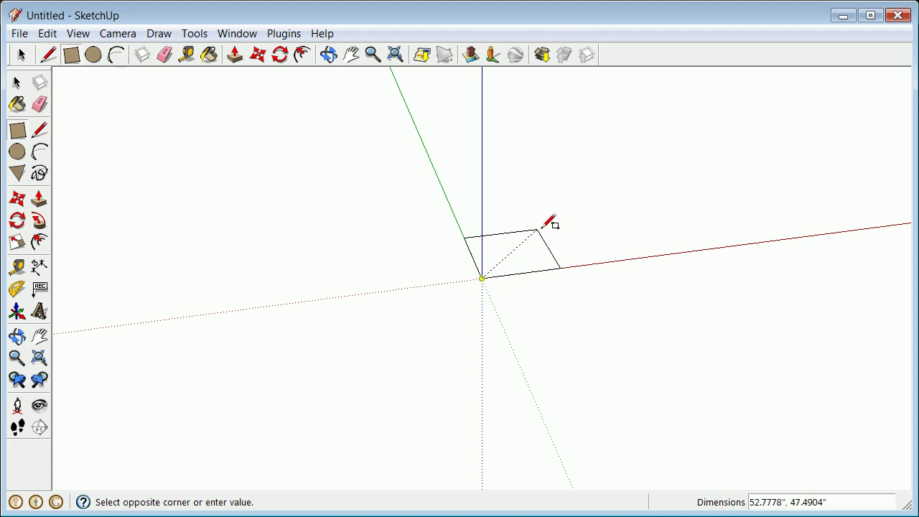
{"action": "left_click", "coordinate": [538, 230]}
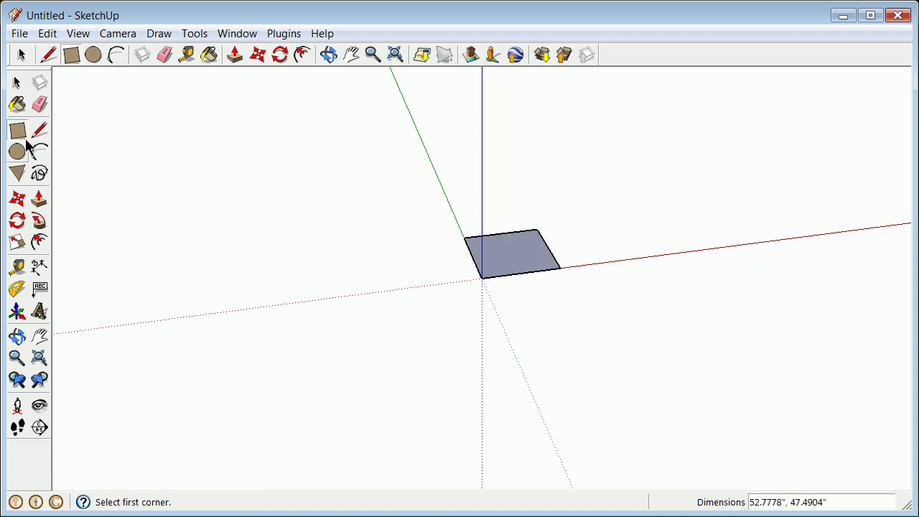
{"action": "left_click", "coordinate": [39, 199]}
{"action": "left_click_drag", "start_coordinate": [521, 270], "coordinate": [492, 213]}
- Make the entire box a group
{"action": "left_click", "coordinate": [17, 84]}
{"action": "left_click_drag", "start_coordinate": [429, 150], "coordinate": [617, 313]}
{"action": "right_click", "coordinate": [548, 255]}
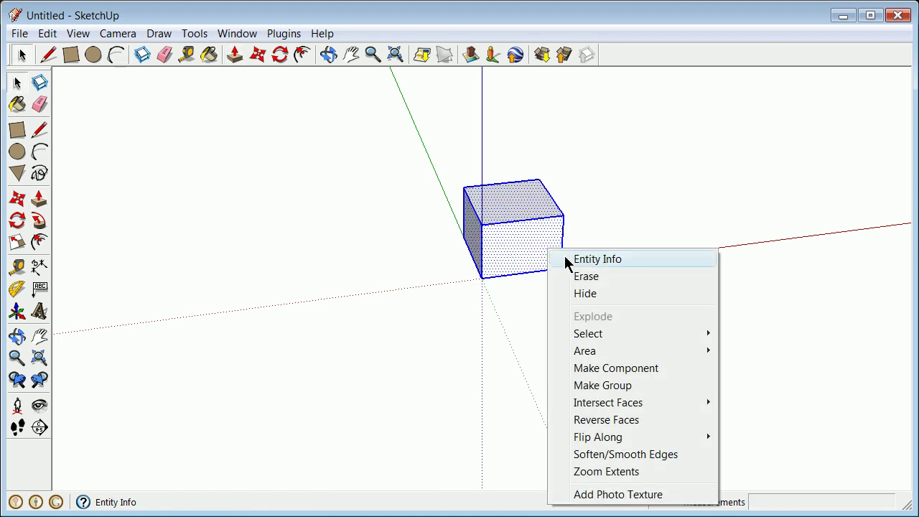
{"action": "left_click", "coordinate": [627, 387]}
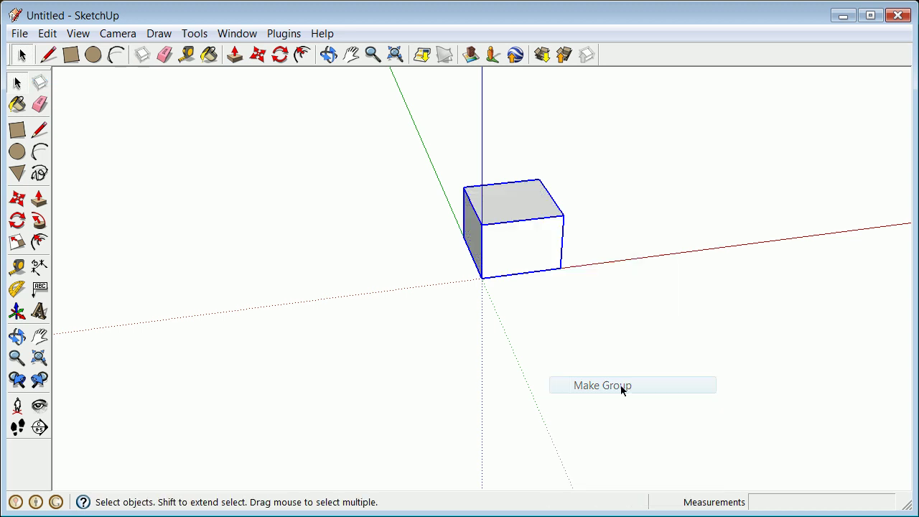
- Move the grouped box about 138" along the red axis, away from the origin
{"action": "left_click", "coordinate": [18, 198]}
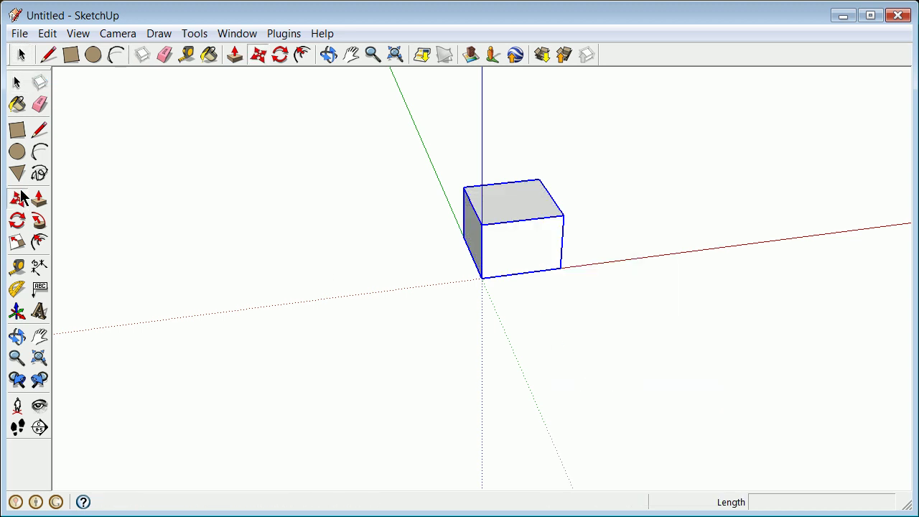
{"action": "left_click", "coordinate": [498, 266]}
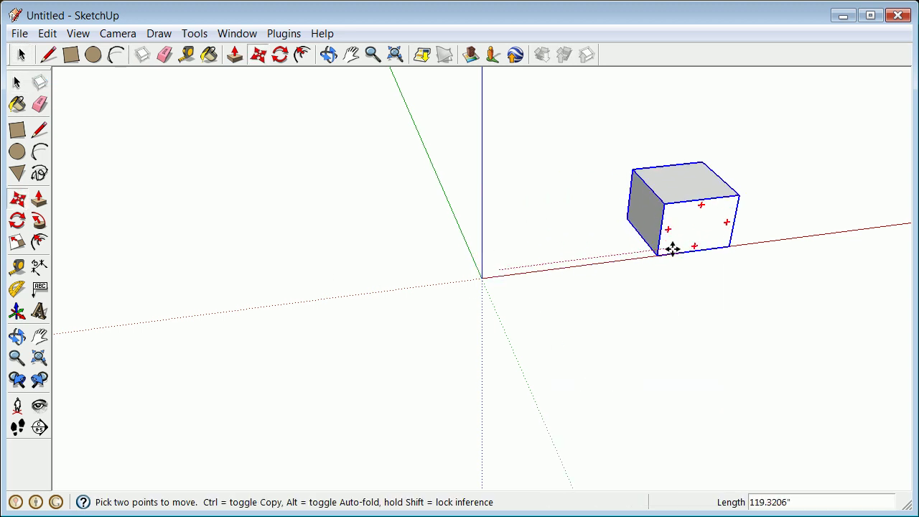
{"action": "left_click", "coordinate": [697, 242]}
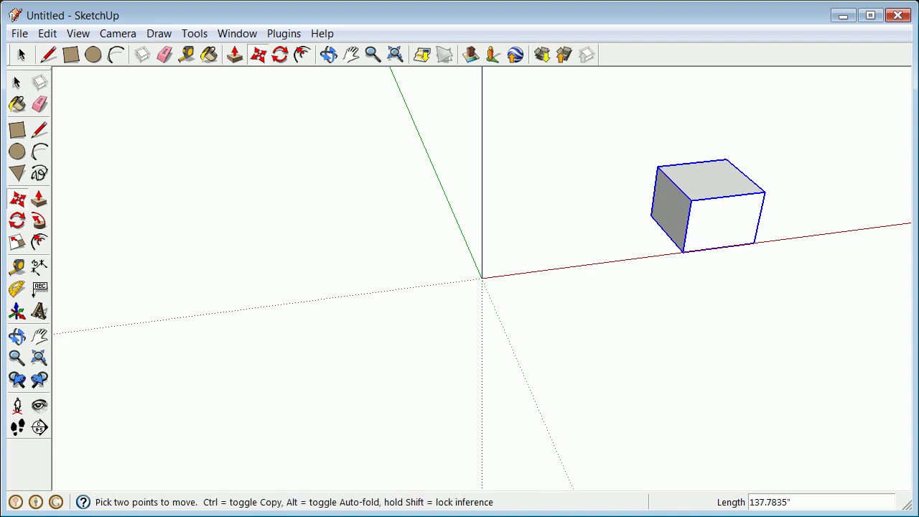
{"action": "key", "text": "space"}
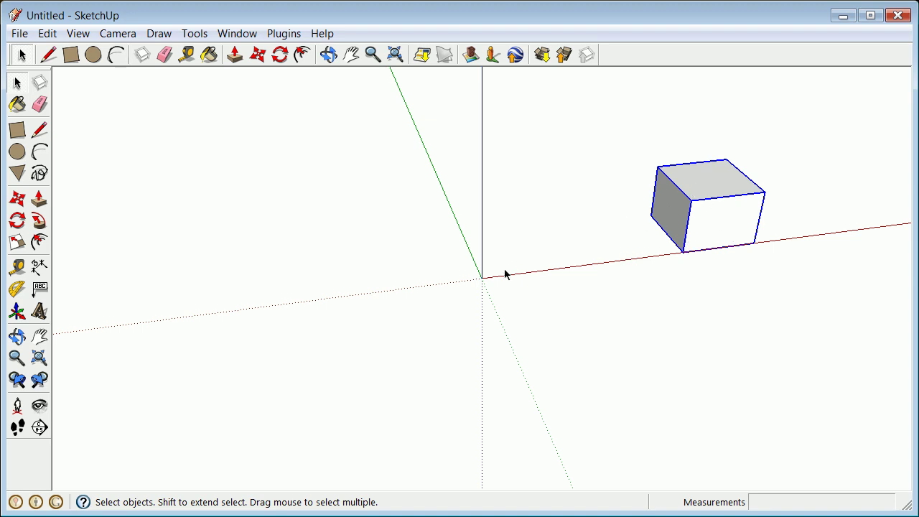
- Try rotating the grouped box 30 degrees about its vertical front corner and about 21.6 degrees on its side face
{"action": "left_click", "coordinate": [17, 221]}
{"action": "left_click", "coordinate": [692, 199]}
{"action": "left_click", "coordinate": [731, 192]}
{"action": "left_click", "coordinate": [731, 178]}
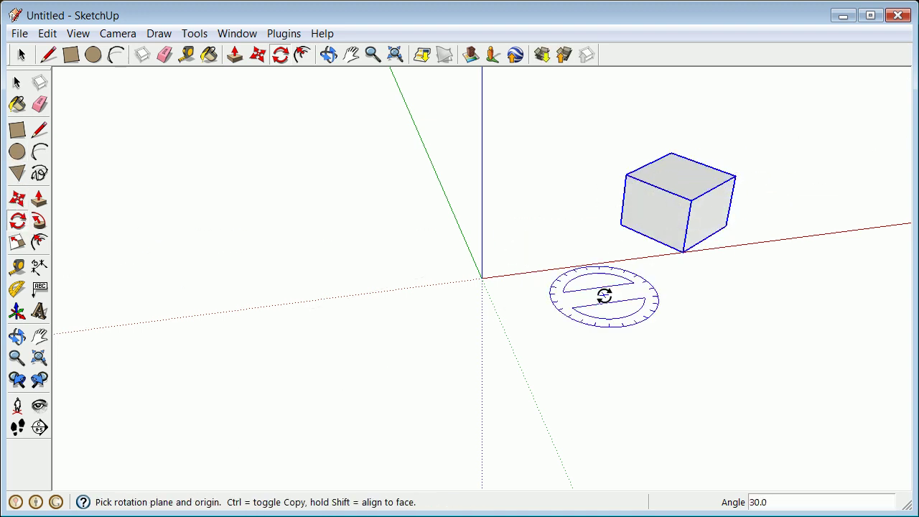
{"action": "left_click_drag", "start_coordinate": [688, 238], "coordinate": [660, 232]}
{"action": "left_click", "coordinate": [661, 225]}
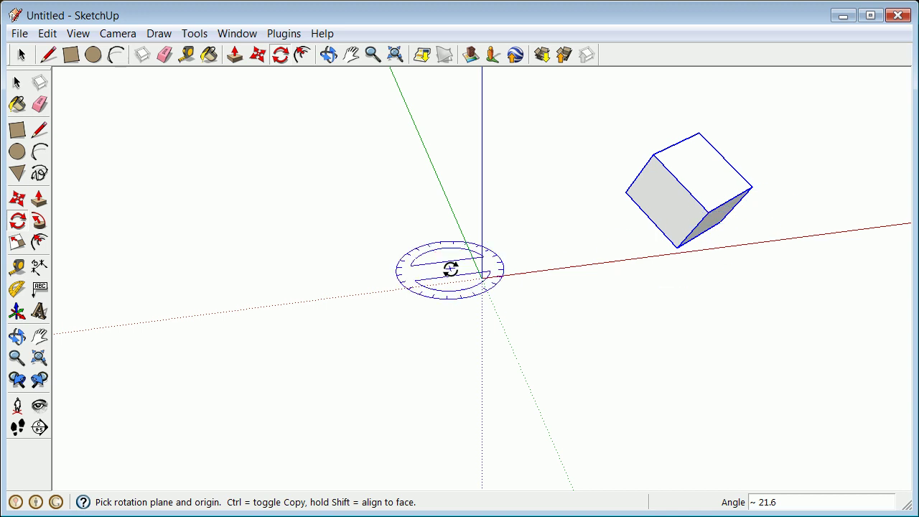
- Undo both rotations of the grouped box
{"action": "left_click", "coordinate": [47, 33]}
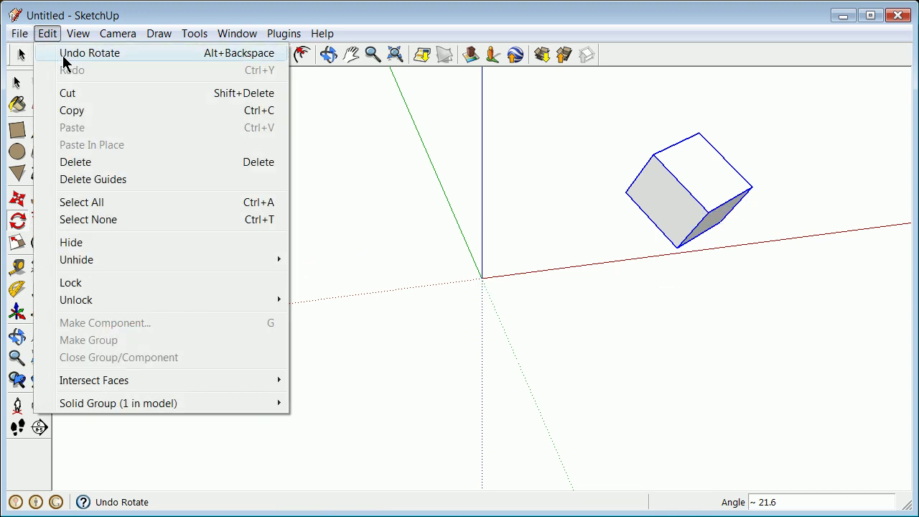
{"action": "left_click", "coordinate": [63, 53]}
{"action": "left_click", "coordinate": [47, 33]}
{"action": "left_click", "coordinate": [60, 53]}
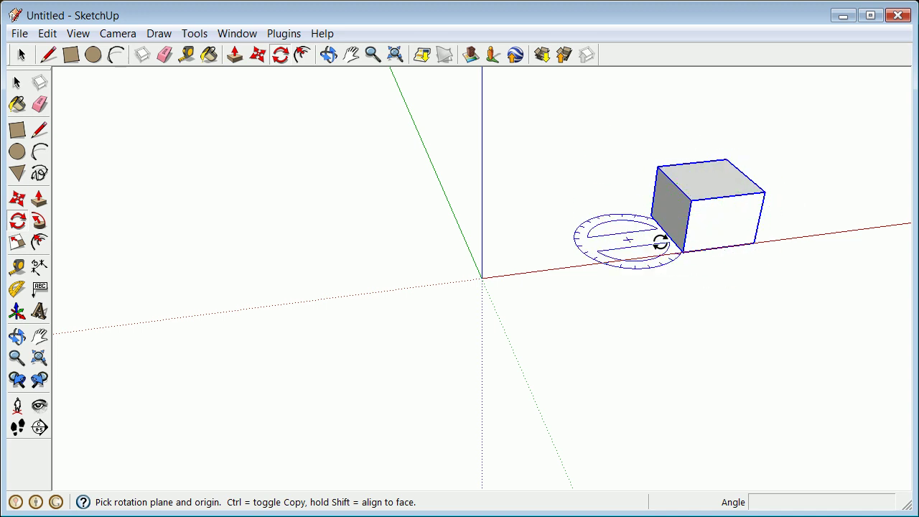
{"action": "left_click", "coordinate": [17, 83]}
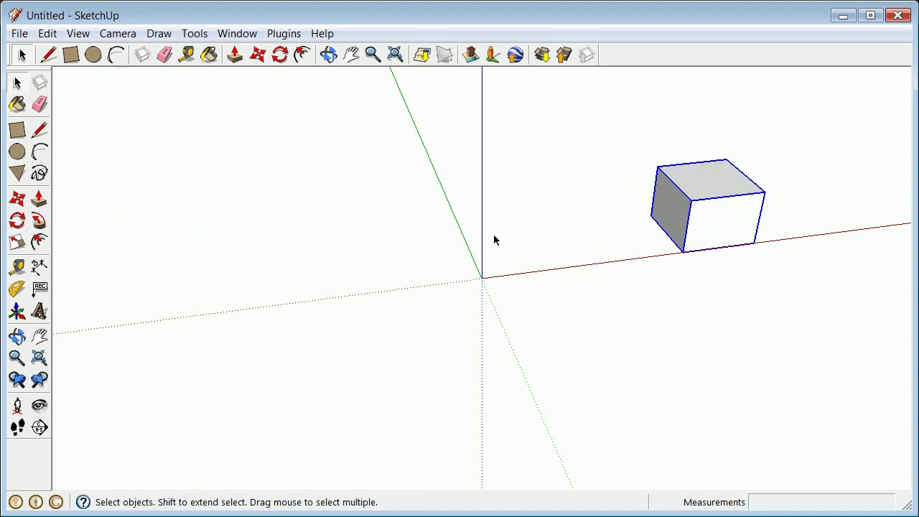
- Draw a stepped line path from the origin: 48" along green, 36" along red, another segment along green, and 60" along red
{"action": "scroll", "coordinate": [483, 195], "scroll_direction": "up", "scroll_amount": 5}
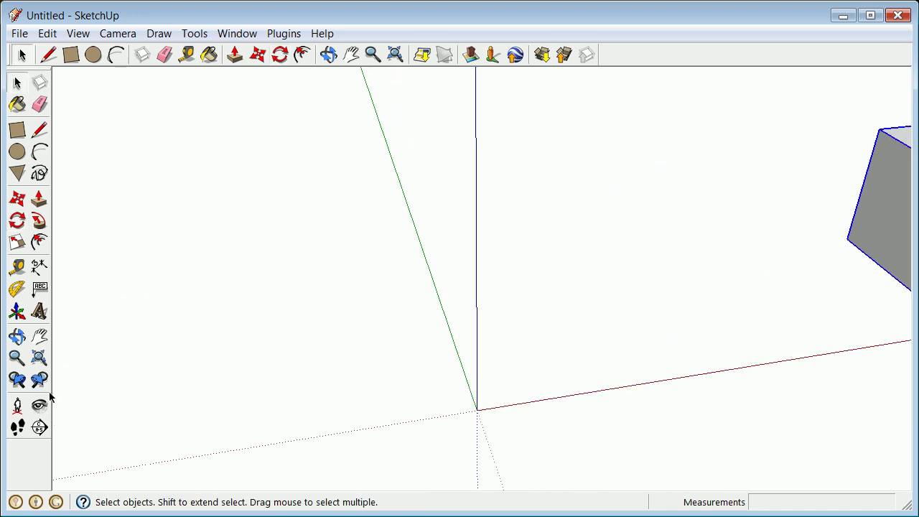
{"action": "left_click", "coordinate": [17, 336]}
{"action": "left_click_drag", "start_coordinate": [502, 273], "coordinate": [477, 396]}
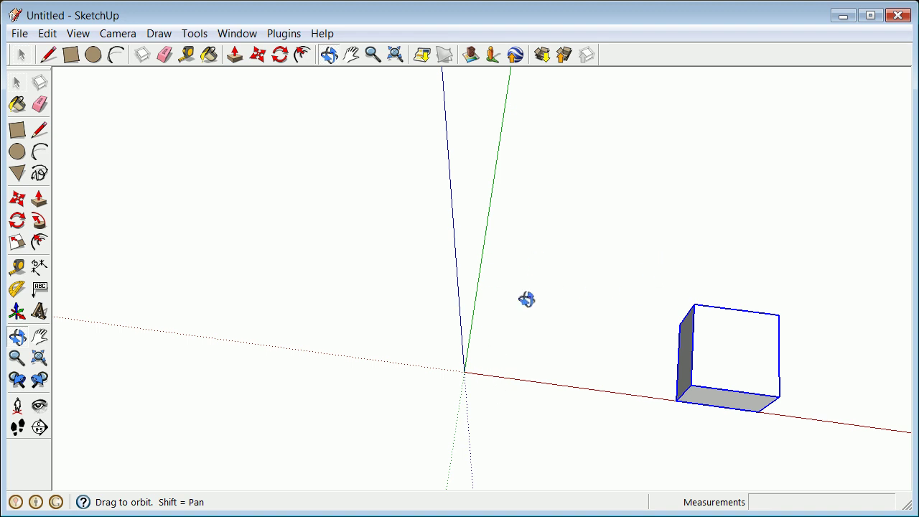
{"action": "left_click_drag", "start_coordinate": [524, 347], "coordinate": [538, 285]}
{"action": "left_click_drag", "start_coordinate": [468, 359], "coordinate": [489, 353]}
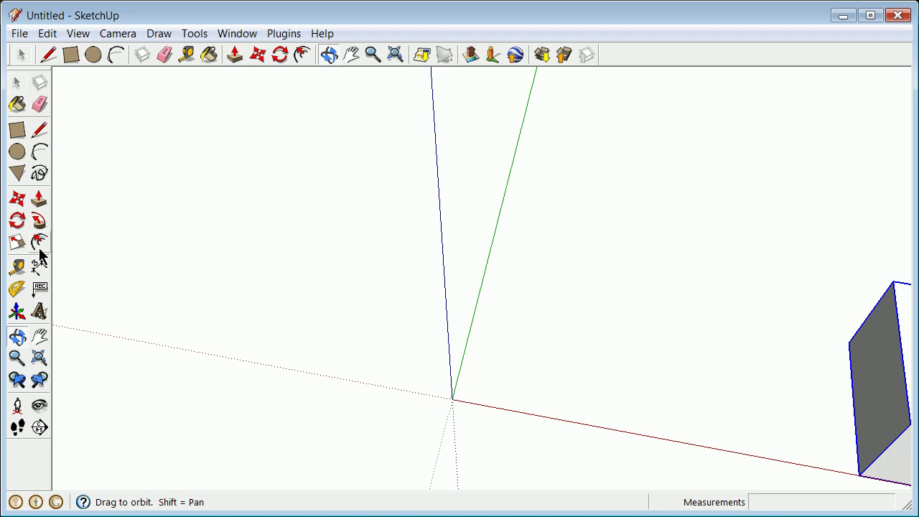
{"action": "left_click", "coordinate": [39, 129]}
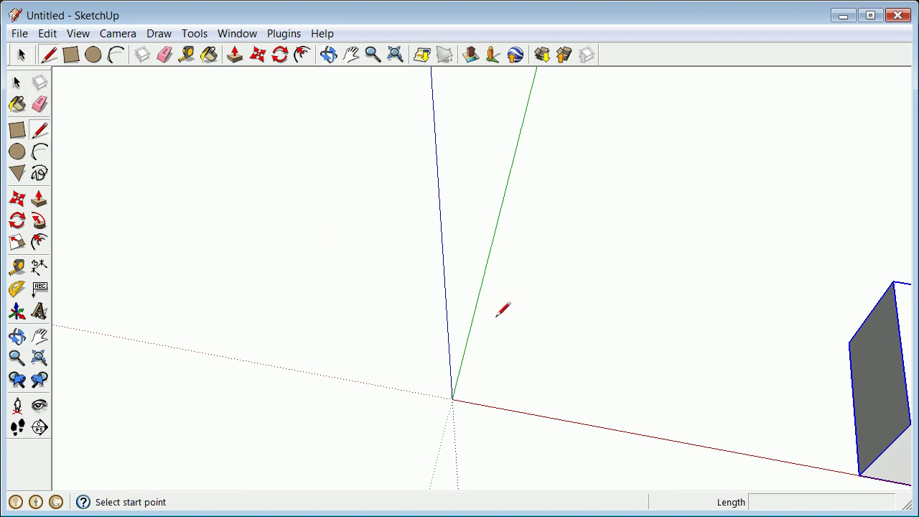
{"action": "left_click", "coordinate": [453, 398]}
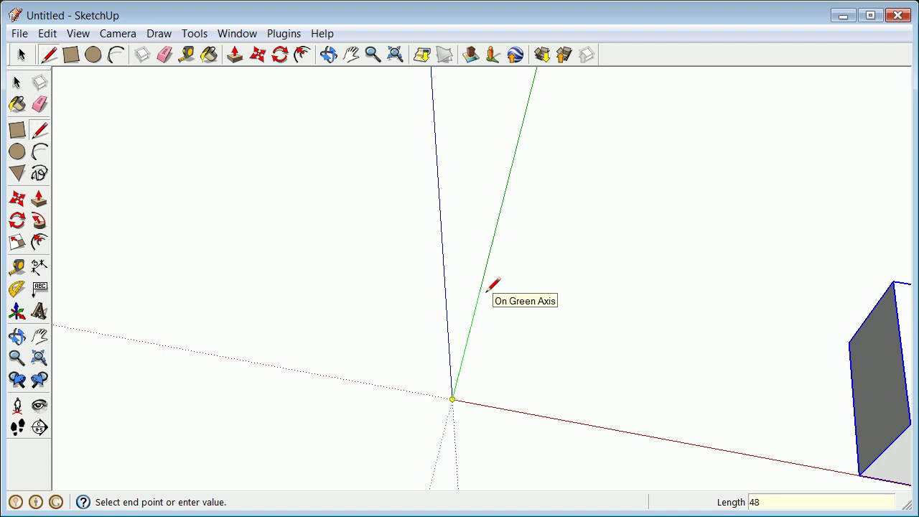
{"action": "key", "text": "Return"}
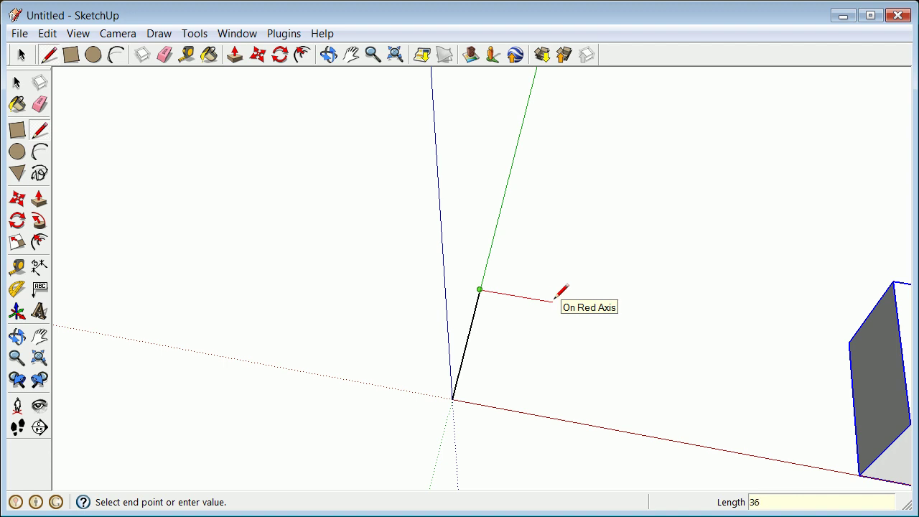
{"action": "key", "text": "Return"}
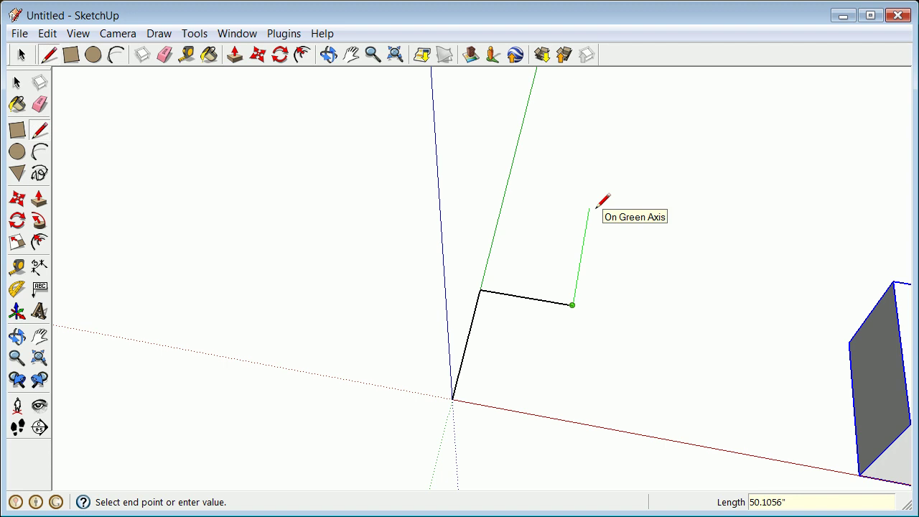
{"action": "key", "text": "Return"}
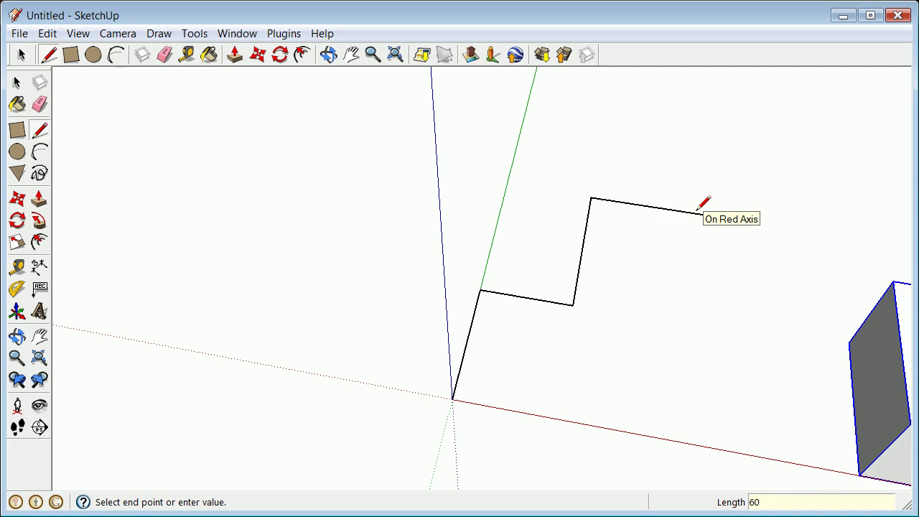
{"action": "left_click", "coordinate": [735, 219]}
{"action": "left_click", "coordinate": [17, 82]}
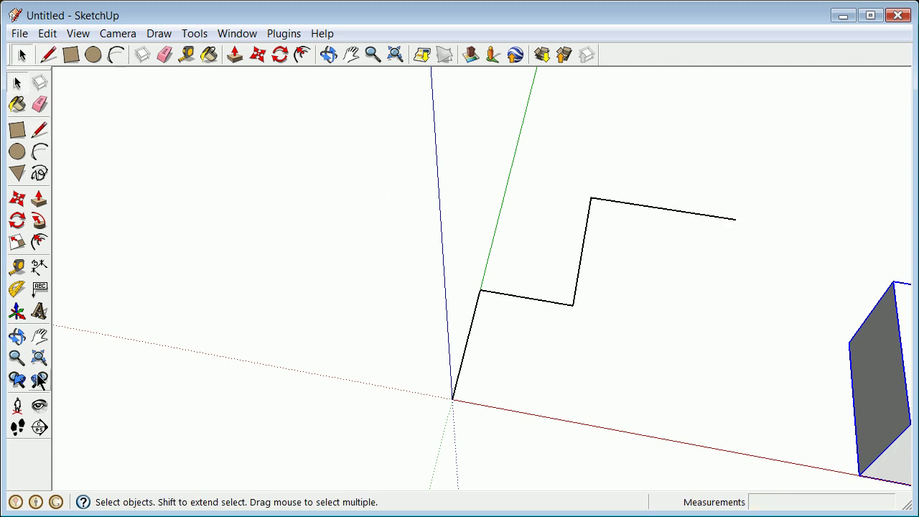
- Draw a horizontal circle of 12" radius centred on the first corner of the stepped line path
{"action": "left_click", "coordinate": [17, 336]}
{"action": "mouse_move", "coordinate": [374, 287]}
{"action": "left_mouse_down"}
{"action": "mouse_move", "coordinate": [413, 288]}
{"action": "mouse_move", "coordinate": [583, 199]}
{"action": "mouse_move", "coordinate": [558, 168]}
{"action": "mouse_move", "coordinate": [452, 295]}
{"action": "mouse_move", "coordinate": [381, 351]}
{"action": "left_mouse_up"}
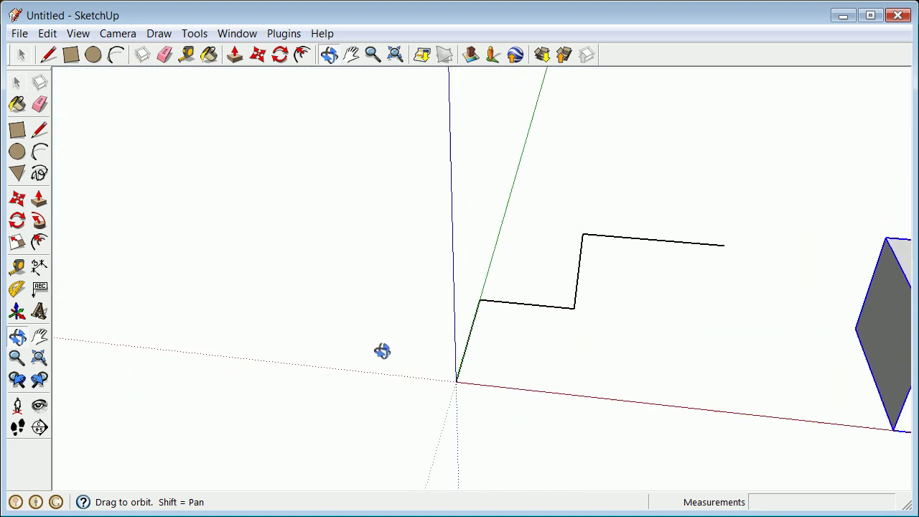
{"action": "left_click_drag", "start_coordinate": [495, 384], "coordinate": [500, 381]}
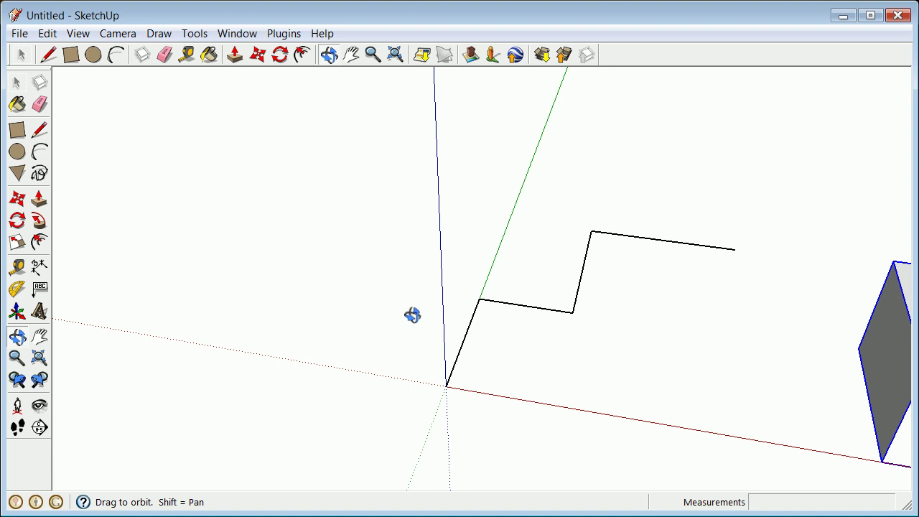
{"action": "left_click_drag", "start_coordinate": [558, 332], "coordinate": [484, 312]}
{"action": "scroll", "coordinate": [493, 311], "scroll_direction": "up", "scroll_amount": 5}
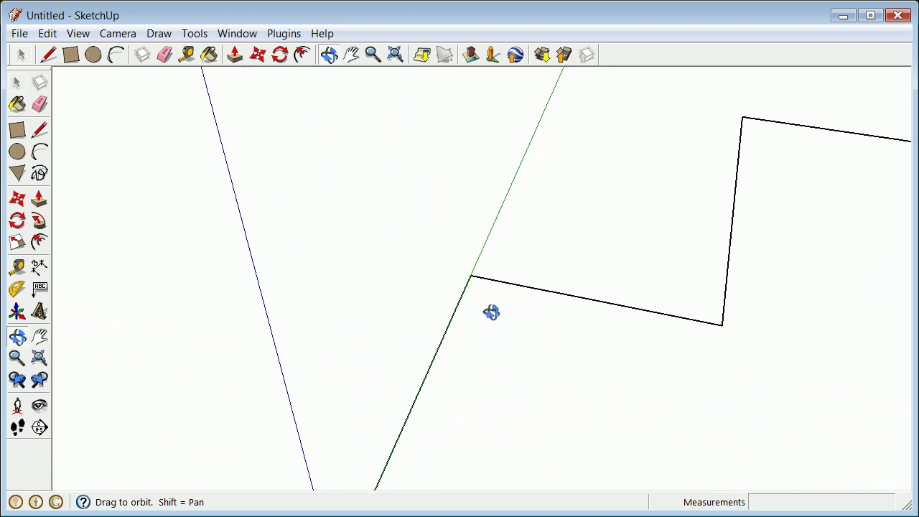
{"action": "scroll", "coordinate": [476, 297], "scroll_direction": "down", "scroll_amount": 3}
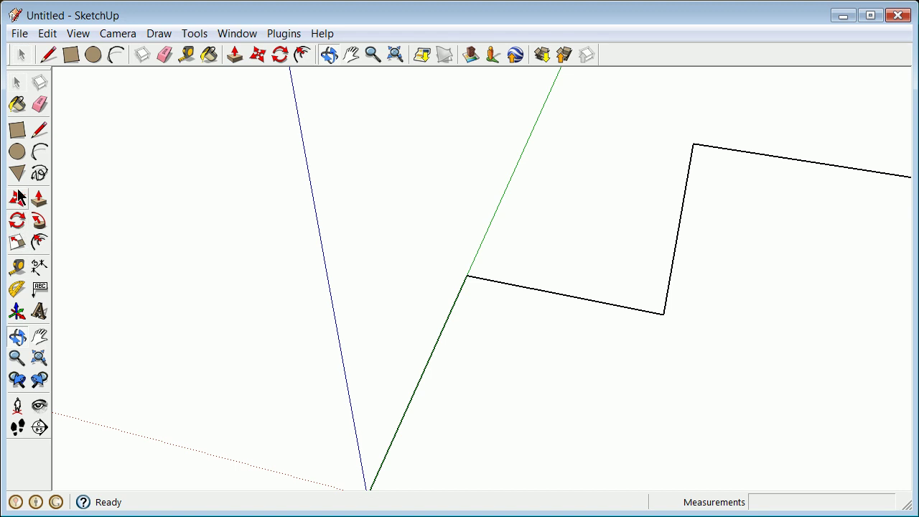
{"action": "left_click", "coordinate": [18, 152]}
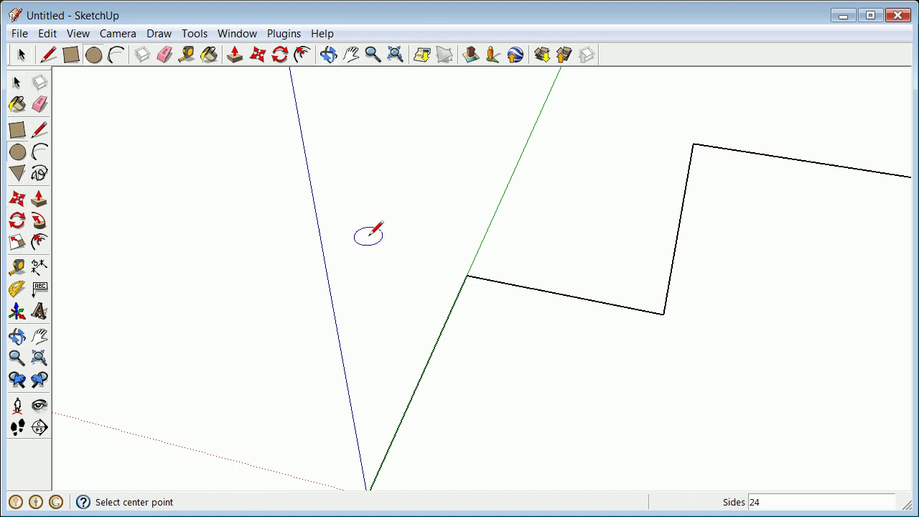
{"action": "left_click", "coordinate": [467, 275]}
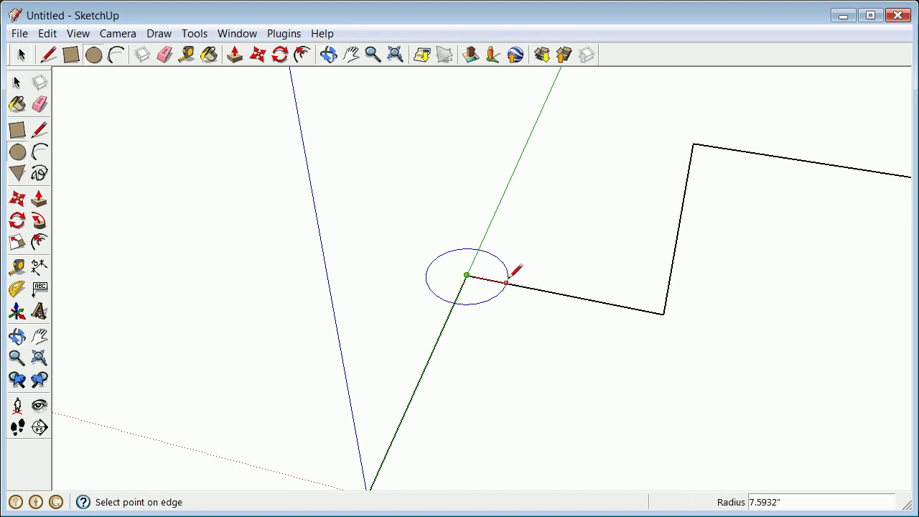
{"action": "left_click", "coordinate": [530, 284]}
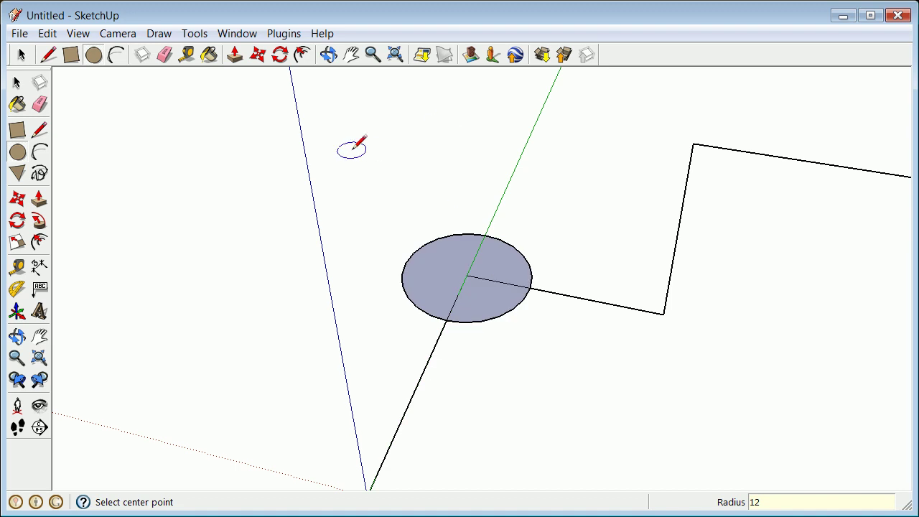
{"action": "left_click", "coordinate": [18, 84]}
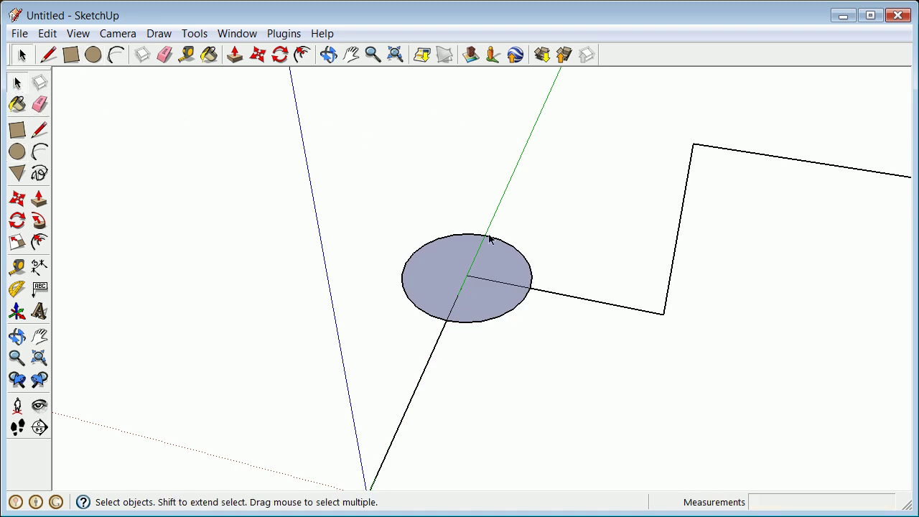
- Erase the 12" radius circle with its face and the corner line pieces inside it, leaving the path open at the first corner
{"action": "left_click_drag", "start_coordinate": [458, 304], "coordinate": [459, 304]}
{"action": "right_click", "coordinate": [462, 304]}
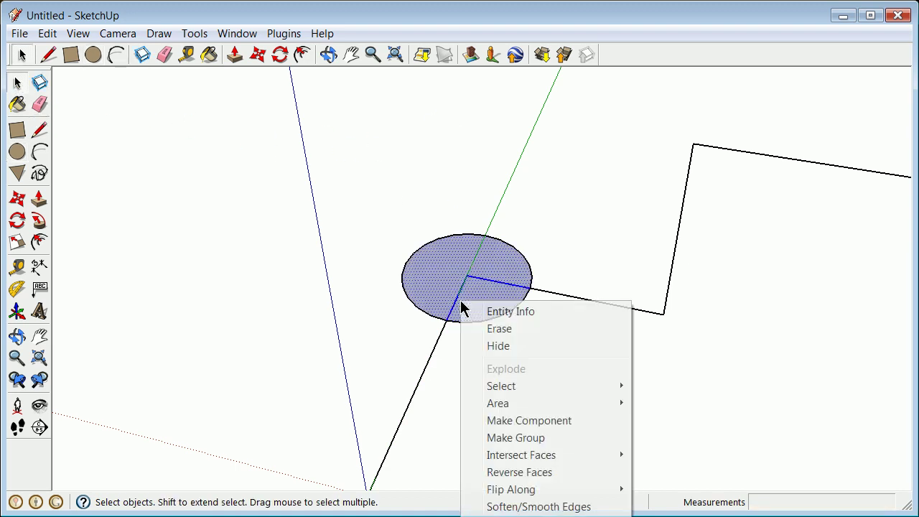
{"action": "left_click", "coordinate": [483, 329]}
{"action": "right_click", "coordinate": [506, 243]}
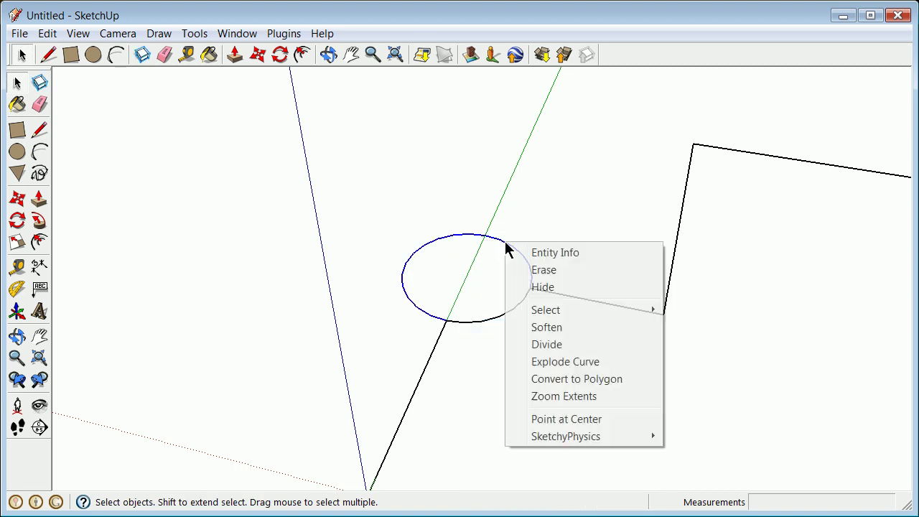
{"action": "left_click", "coordinate": [545, 270]}
{"action": "left_click", "coordinate": [482, 323]}
{"action": "right_click", "coordinate": [482, 323]}
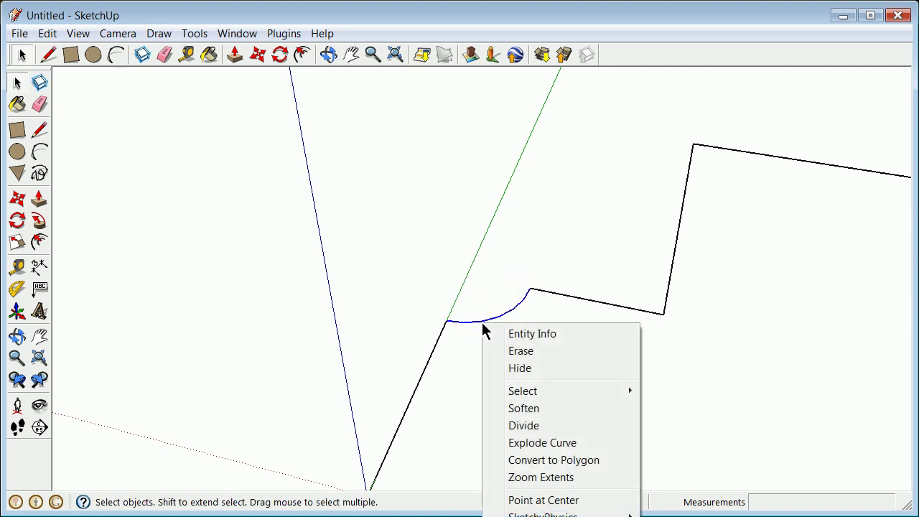
{"action": "left_click", "coordinate": [546, 352]}
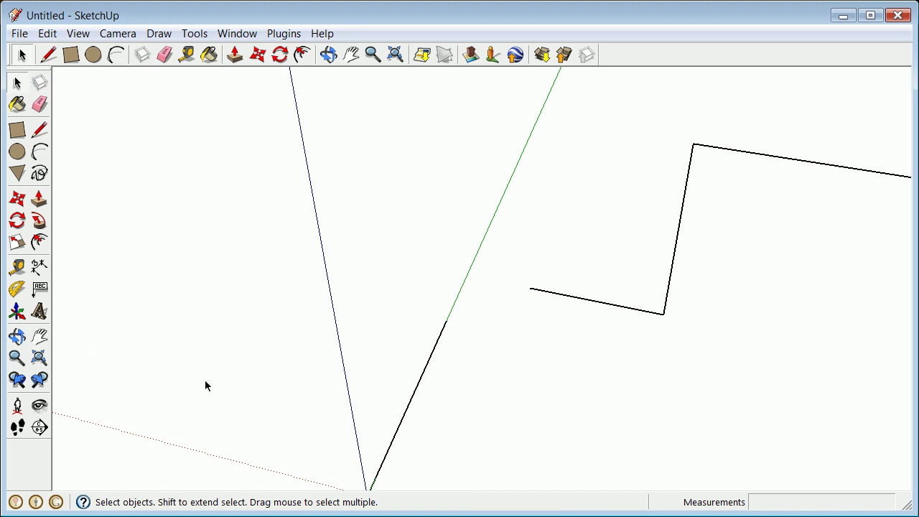
- Draw a tangent arc of 12" radius joining the two open line ends at the path's first corner
{"action": "left_click", "coordinate": [40, 151]}
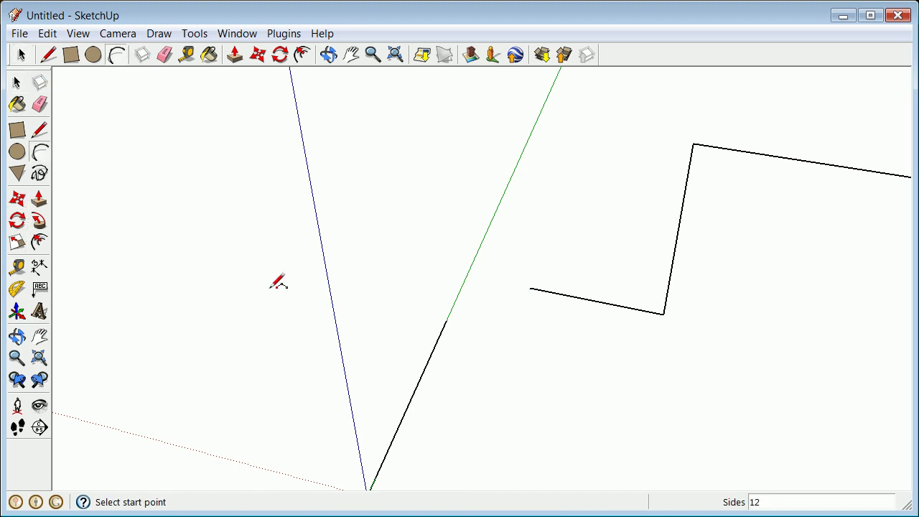
{"action": "left_click", "coordinate": [446, 320]}
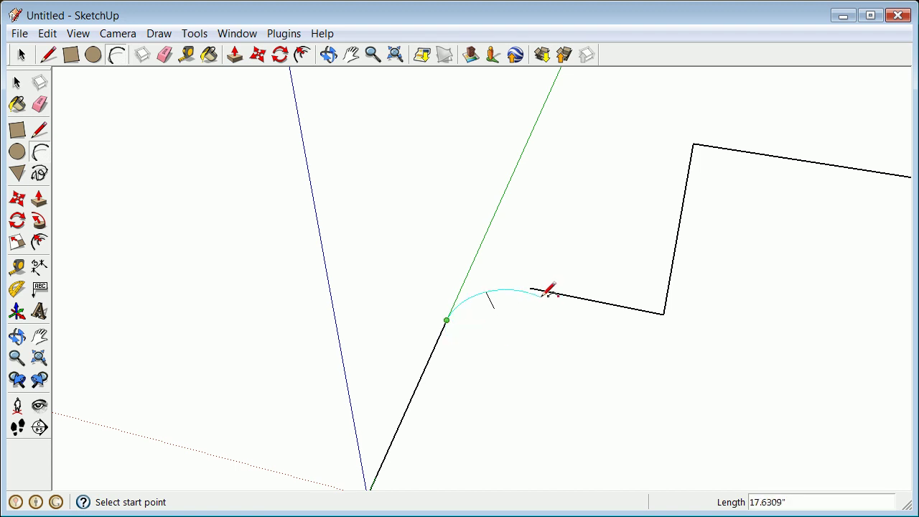
{"action": "left_click", "coordinate": [530, 288]}
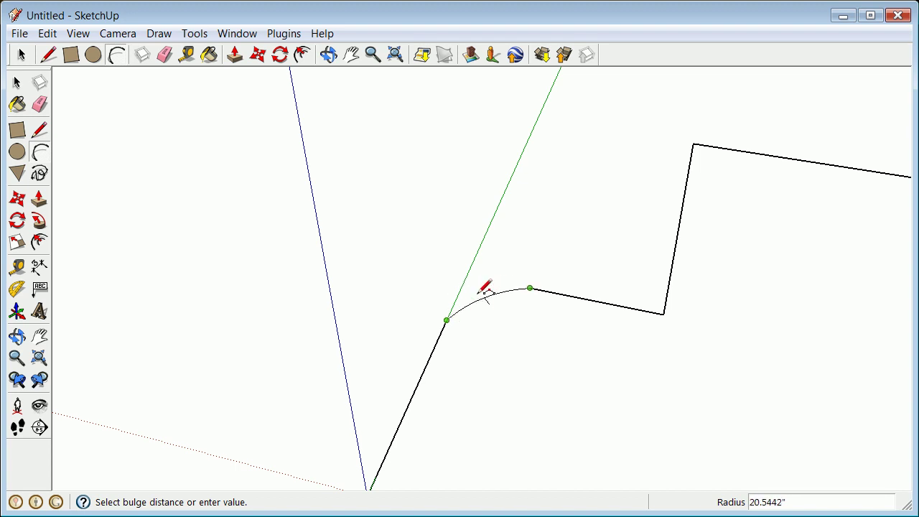
{"action": "scroll", "coordinate": [489, 286], "scroll_direction": "up", "scroll_amount": 3}
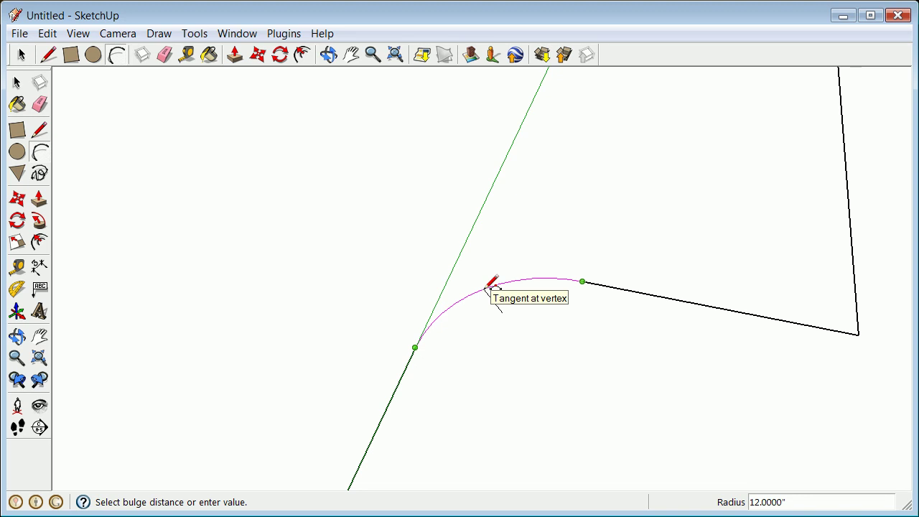
{"action": "left_click", "coordinate": [487, 287]}
{"action": "left_click", "coordinate": [19, 84]}
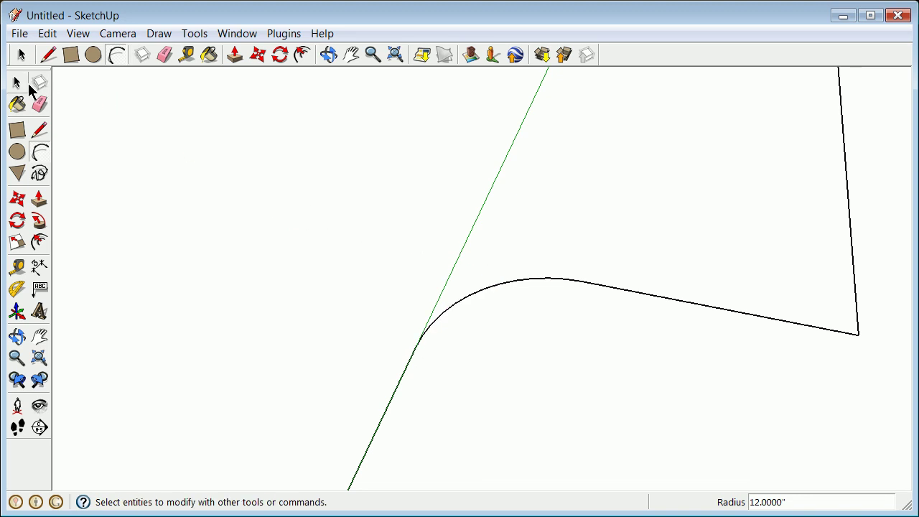
- Draw a circle of 6" radius centred on the path's second corner
{"action": "scroll", "coordinate": [599, 342], "scroll_direction": "down", "scroll_amount": 2}
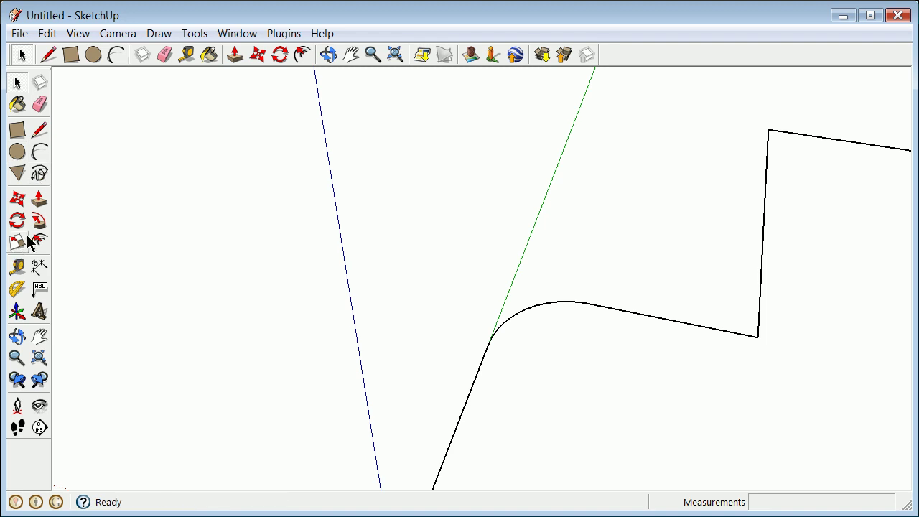
{"action": "left_click", "coordinate": [16, 151]}
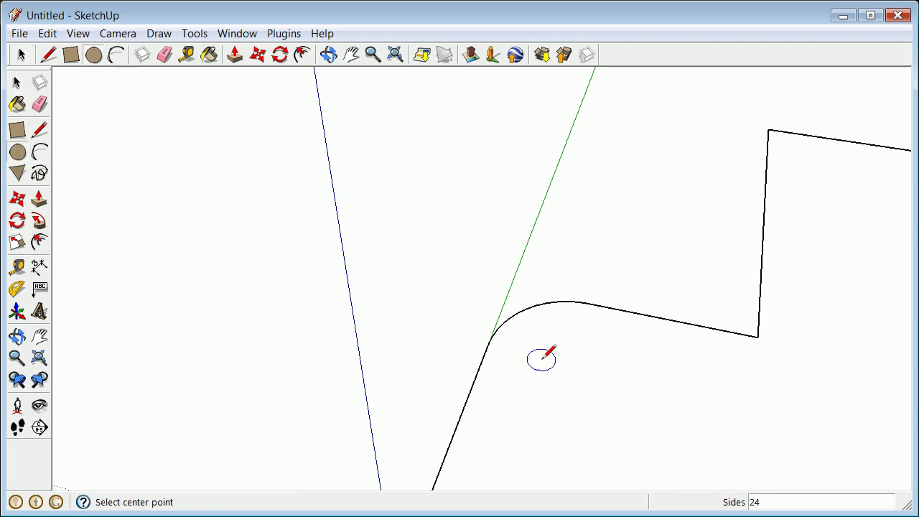
{"action": "left_click", "coordinate": [758, 335]}
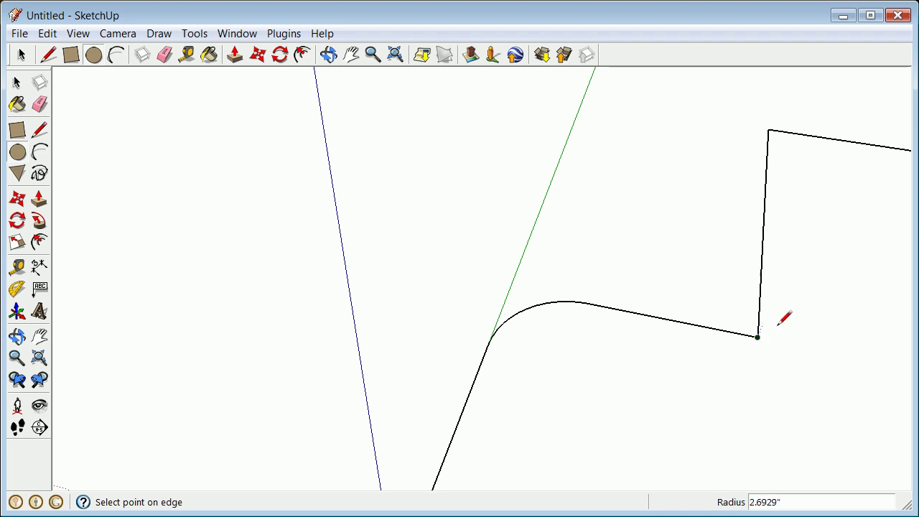
{"action": "type", "text": "6"}
{"action": "key", "text": "Return"}
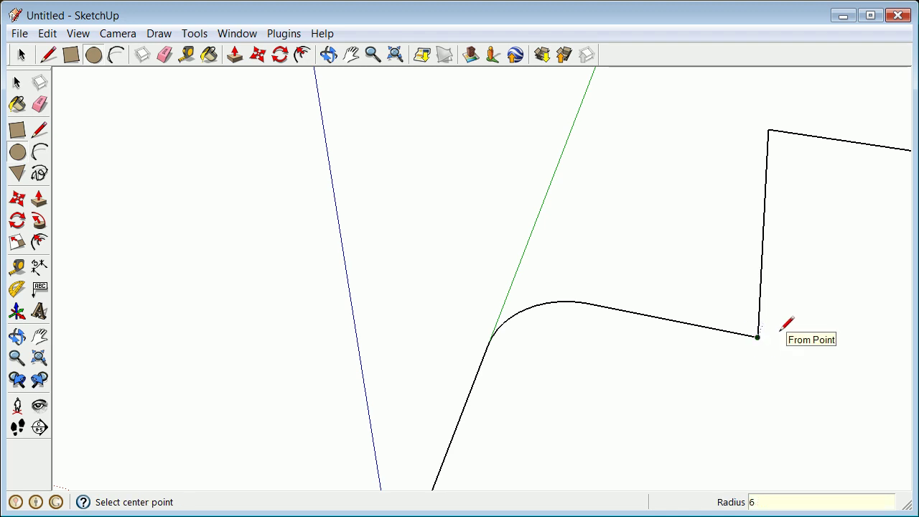
{"action": "left_click", "coordinate": [757, 335]}
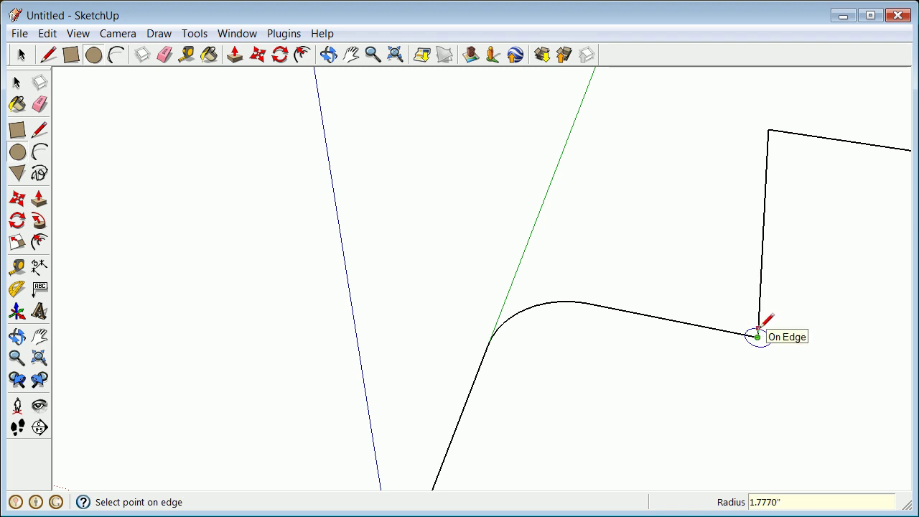
{"action": "key", "text": "Return"}
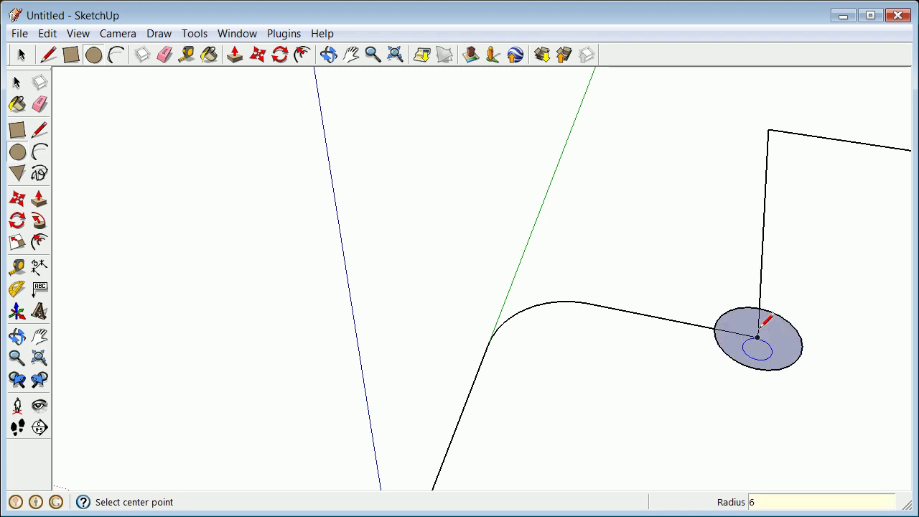
- Erase the 6" radius circle with its face and the line pieces inside it at the second corner
{"action": "left_click", "coordinate": [17, 83]}
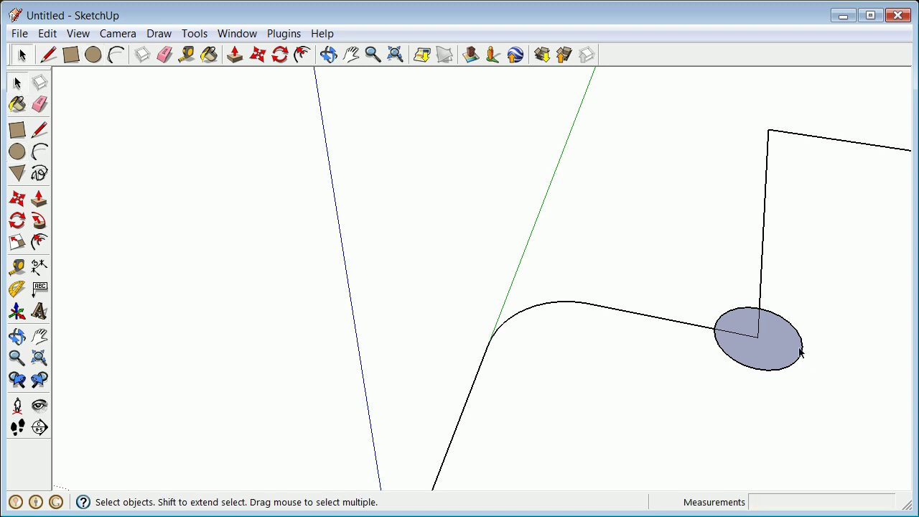
{"action": "left_click_drag", "start_coordinate": [734, 365], "coordinate": [732, 367]}
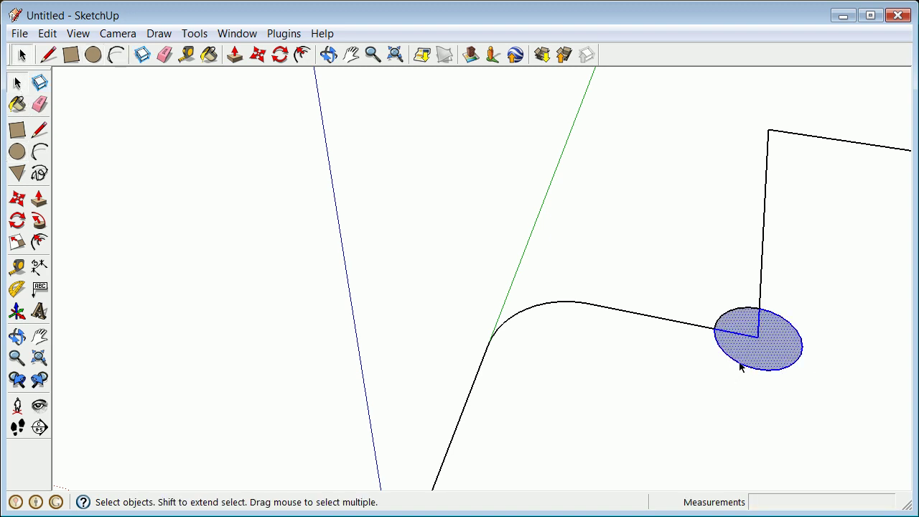
{"action": "right_click", "coordinate": [741, 366]}
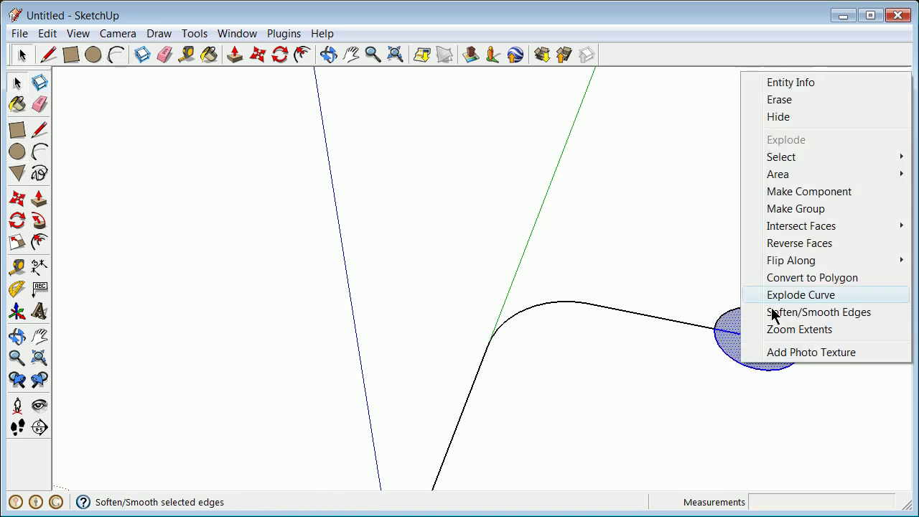
{"action": "left_click", "coordinate": [782, 100]}
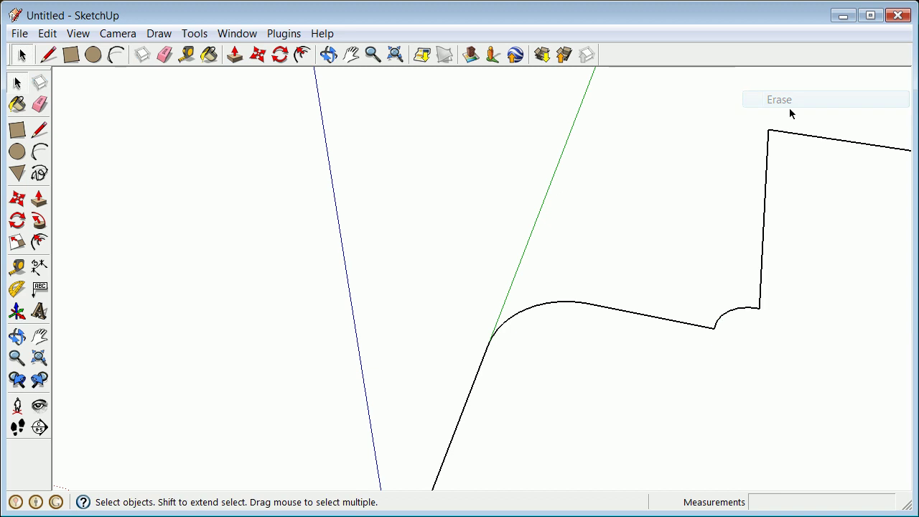
{"action": "left_click", "coordinate": [740, 310]}
{"action": "right_click", "coordinate": [740, 312]}
{"action": "left_click", "coordinate": [800, 337]}
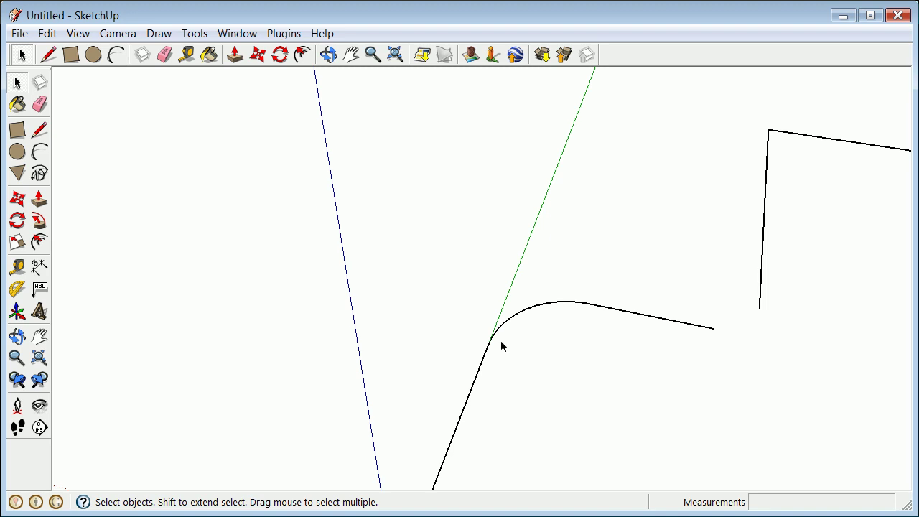
- Draw a tangent arc of 6" radius between the open line ends at the second corner
{"action": "left_click", "coordinate": [40, 154]}
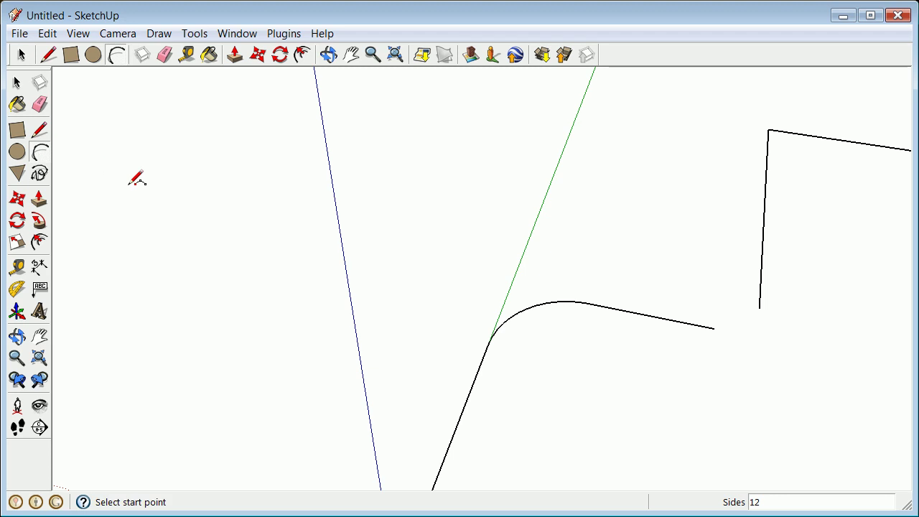
{"action": "left_click", "coordinate": [715, 328]}
{"action": "left_click", "coordinate": [760, 307]}
{"action": "left_click", "coordinate": [762, 314]}
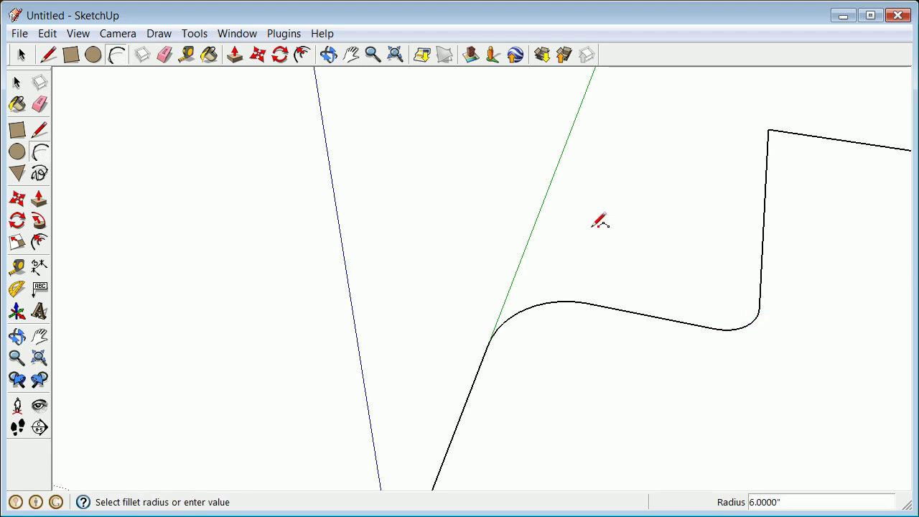
- Draw a circle of 18" radius centred on the path's third corner
{"action": "scroll", "coordinate": [531, 269], "scroll_direction": "down", "scroll_amount": 4}
{"action": "scroll", "coordinate": [618, 254], "scroll_direction": "up", "scroll_amount": 2}
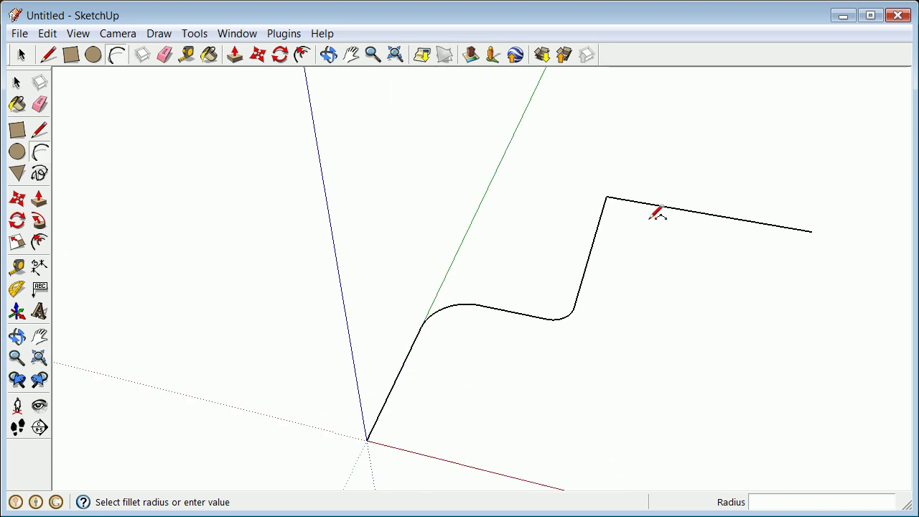
{"action": "left_click", "coordinate": [17, 84]}
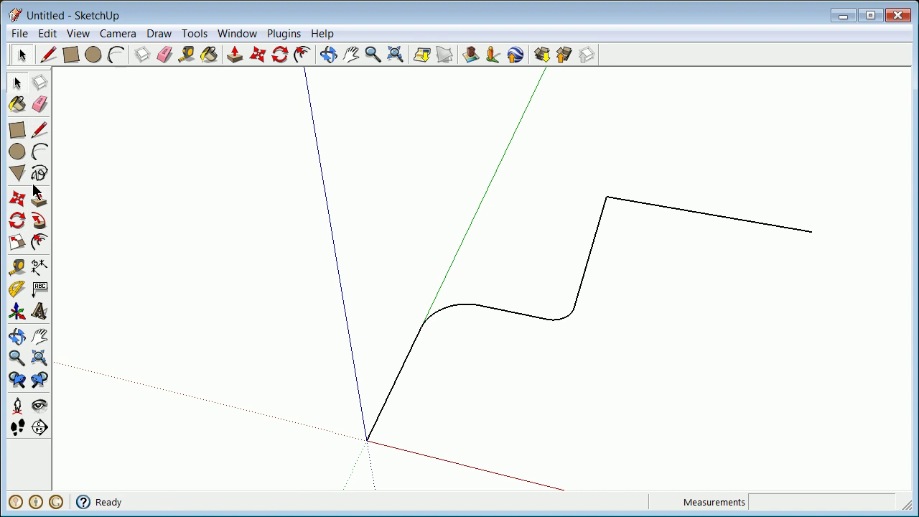
{"action": "left_click", "coordinate": [17, 152]}
{"action": "left_click", "coordinate": [607, 196]}
{"action": "type", "text": "1"}
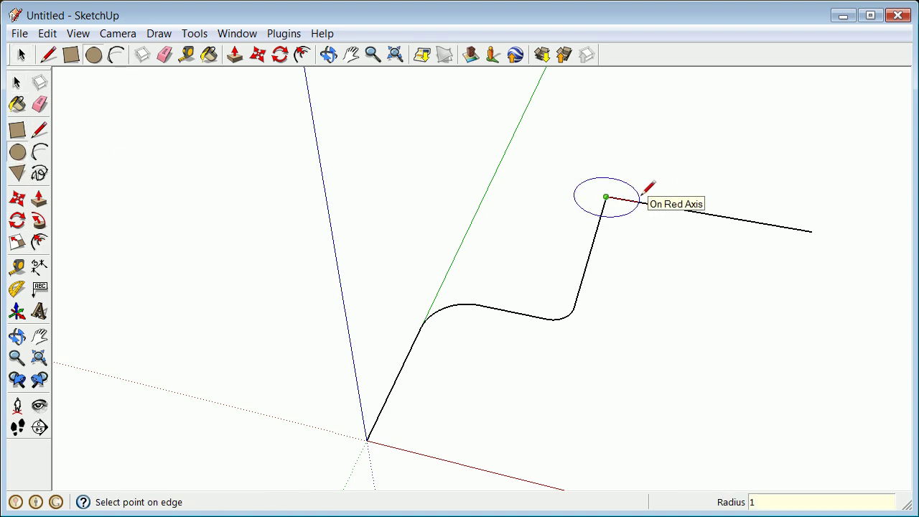
{"action": "type", "text": "8"}
{"action": "key", "text": "Return"}
- Erase the 18" radius circle with its face and the line pieces inside it at the third corner
{"action": "left_click", "coordinate": [18, 83]}
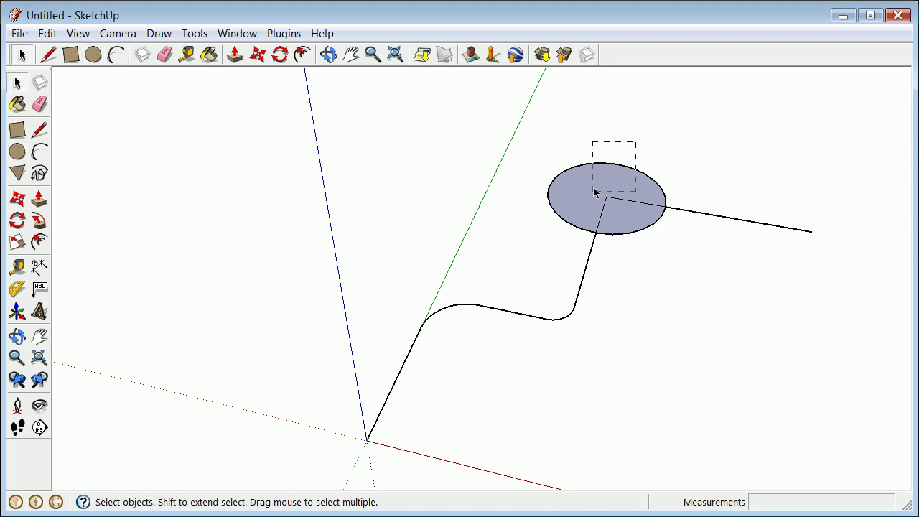
{"action": "left_click_drag", "start_coordinate": [567, 214], "coordinate": [570, 205]}
{"action": "right_click", "coordinate": [581, 205]}
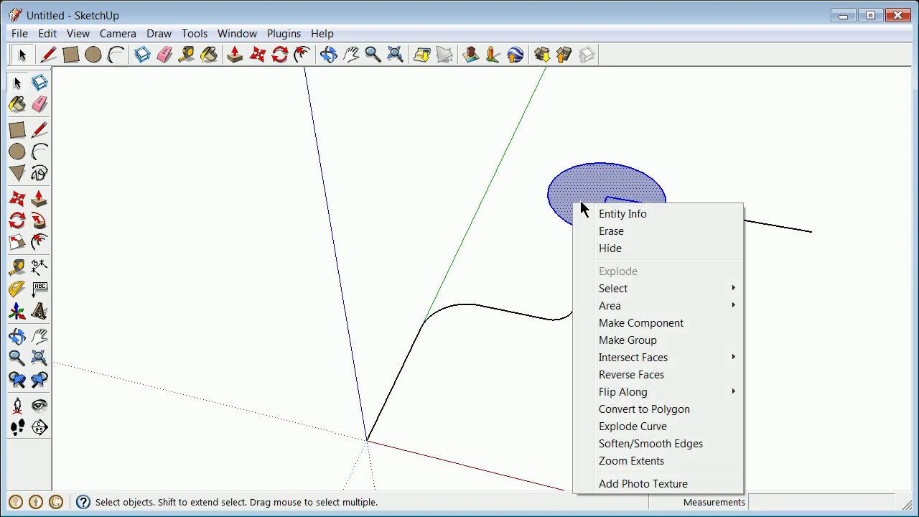
{"action": "left_click", "coordinate": [623, 232]}
{"action": "left_click", "coordinate": [634, 232]}
{"action": "right_click", "coordinate": [635, 234]}
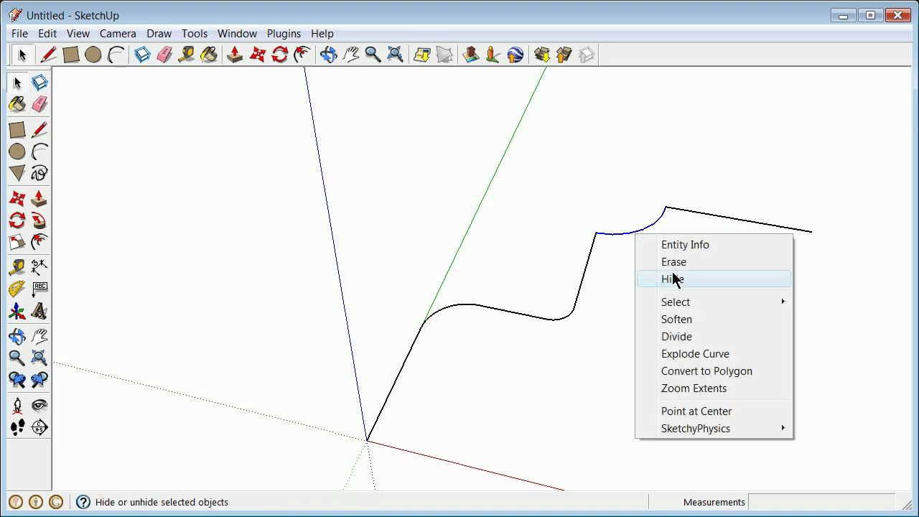
{"action": "left_click", "coordinate": [679, 262]}
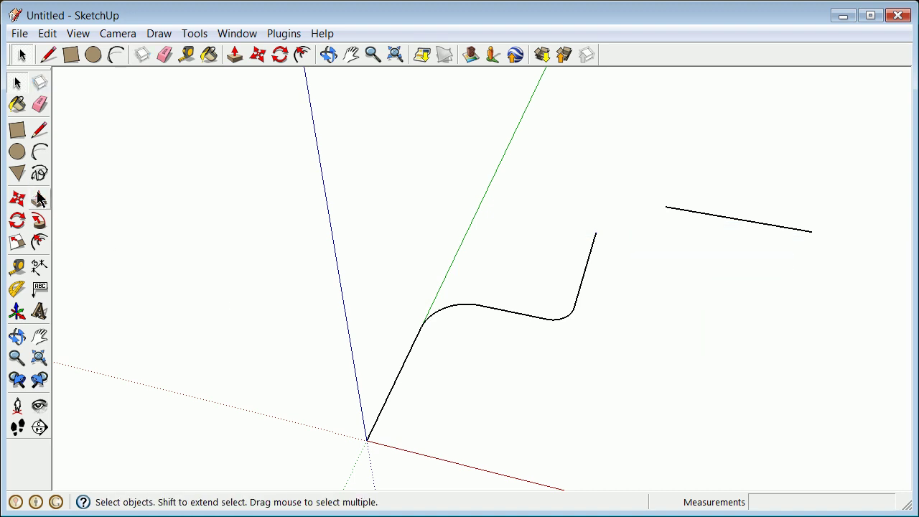
- Round the third corner with a tangent arc of 18" radius between the two open line ends
{"action": "left_click", "coordinate": [39, 152]}
{"action": "left_click", "coordinate": [595, 234]}
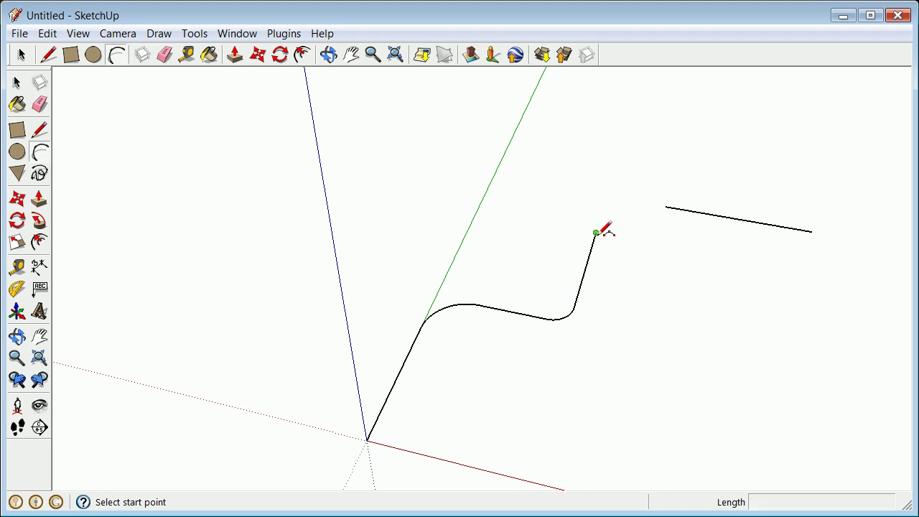
{"action": "left_click", "coordinate": [667, 207]}
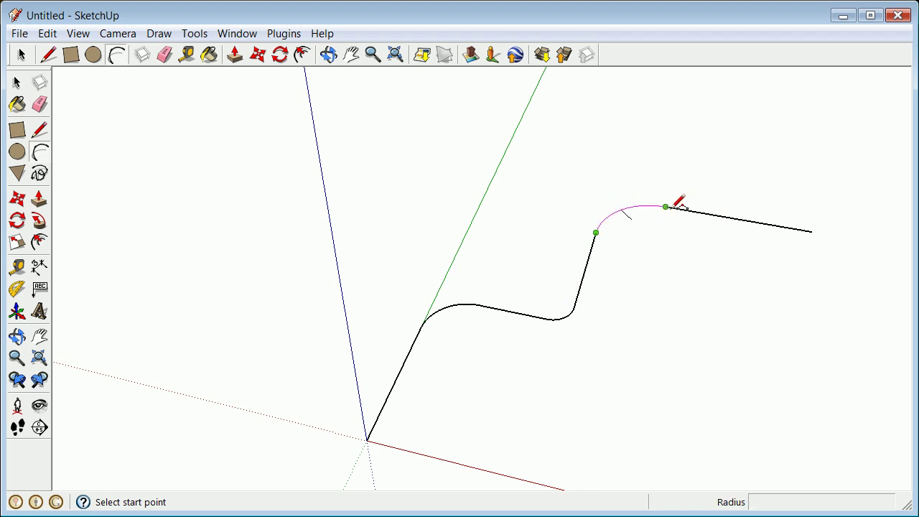
{"action": "left_click", "coordinate": [624, 206]}
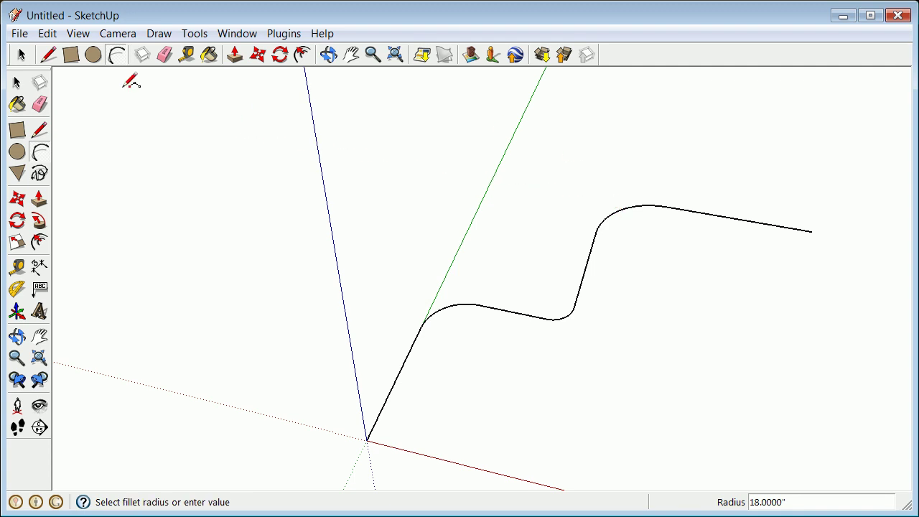
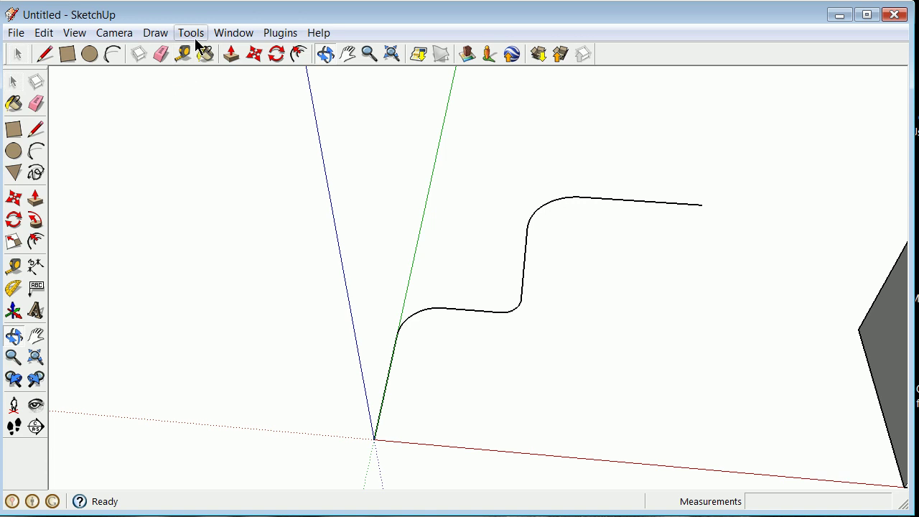
- Add a layer named "centerline" and make it the current layer
{"action": "left_click", "coordinate": [249, 150]}
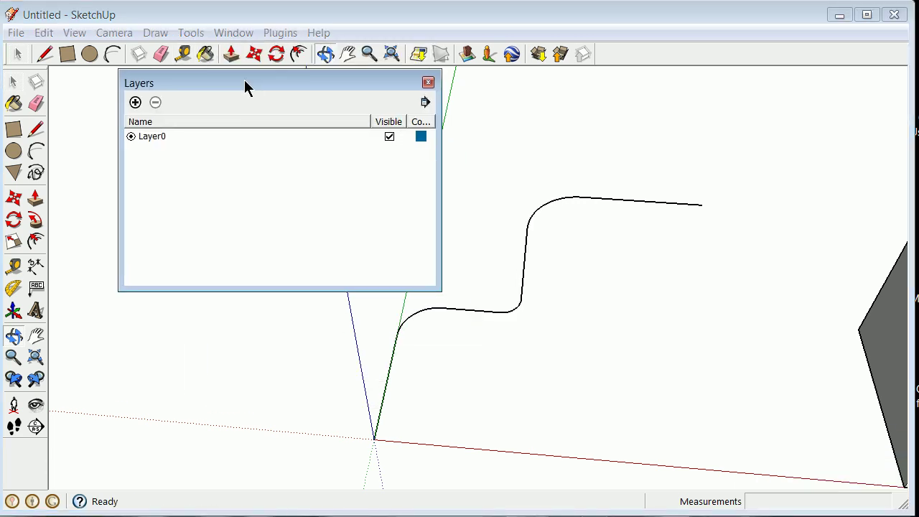
{"action": "left_click", "coordinate": [102, 91]}
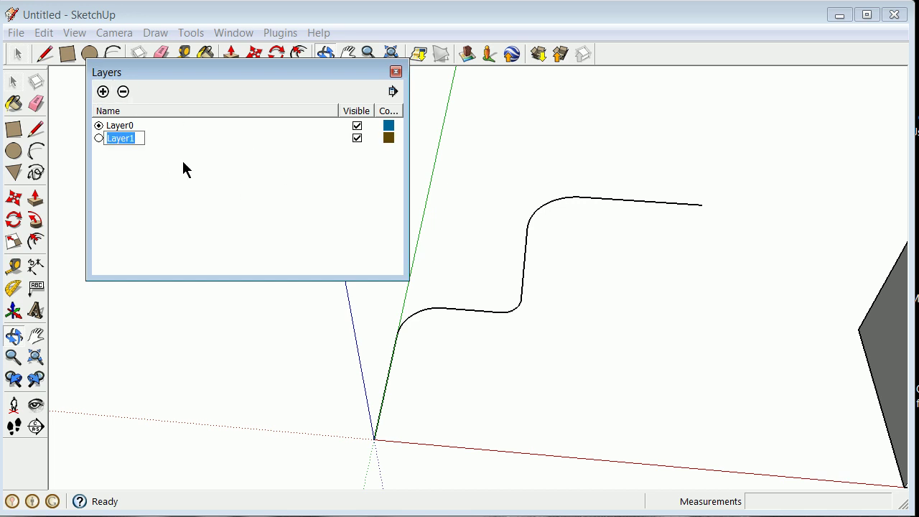
{"action": "type", "text": "cen"}
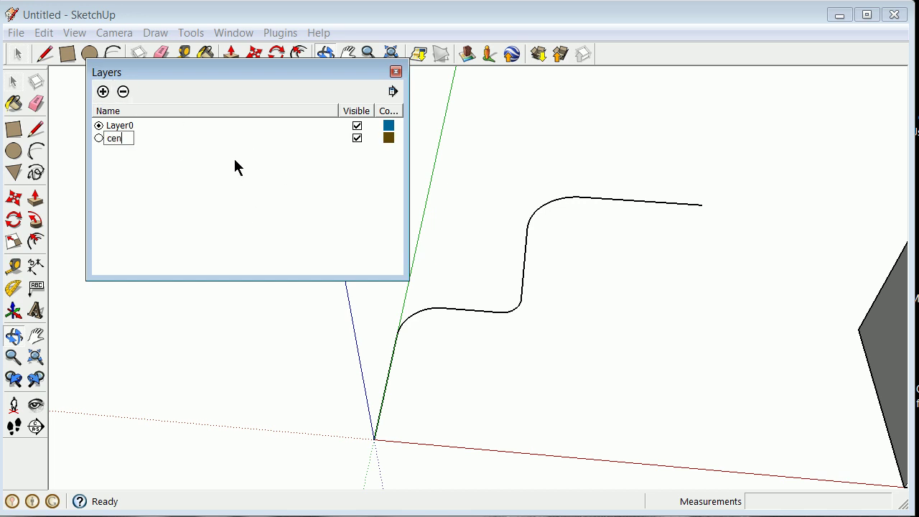
{"action": "type", "text": "terline"}
{"action": "left_click_drag", "start_coordinate": [294, 72], "coordinate": [268, 51]}
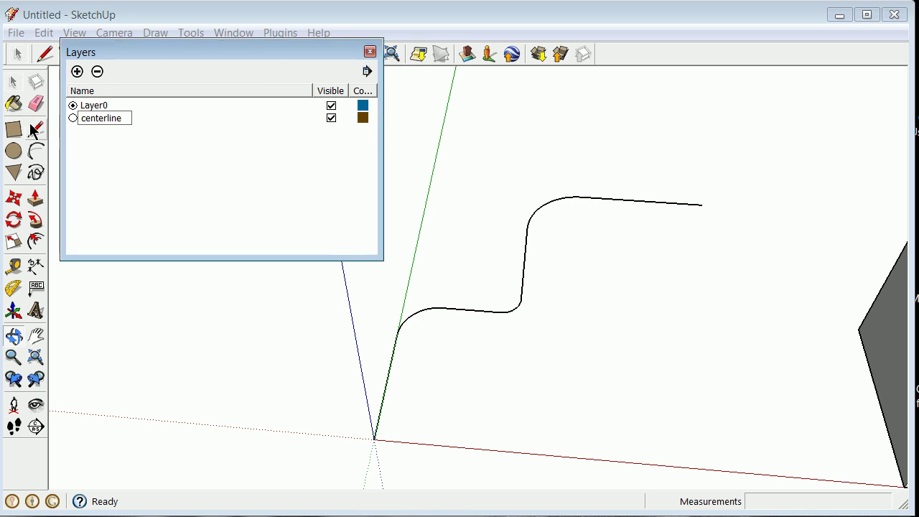
{"action": "left_click", "coordinate": [72, 118]}
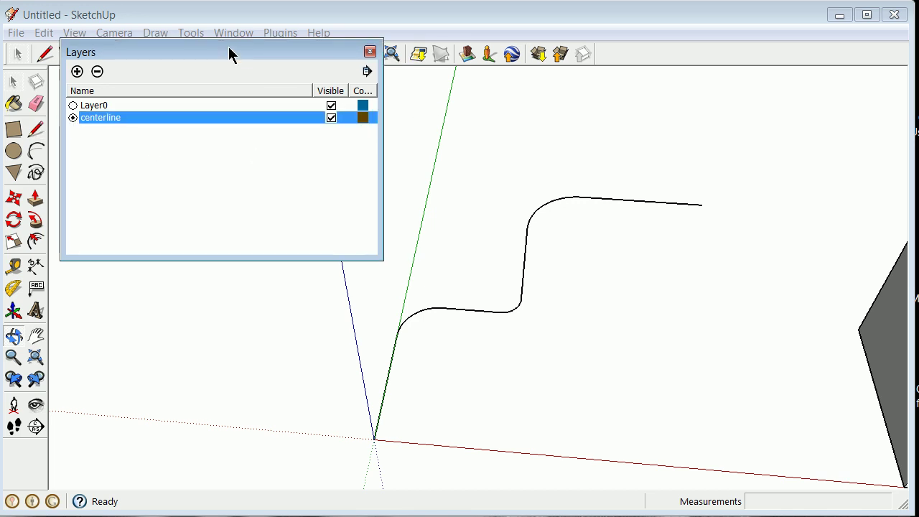
{"action": "left_click_drag", "start_coordinate": [229, 51], "coordinate": [179, 23]}
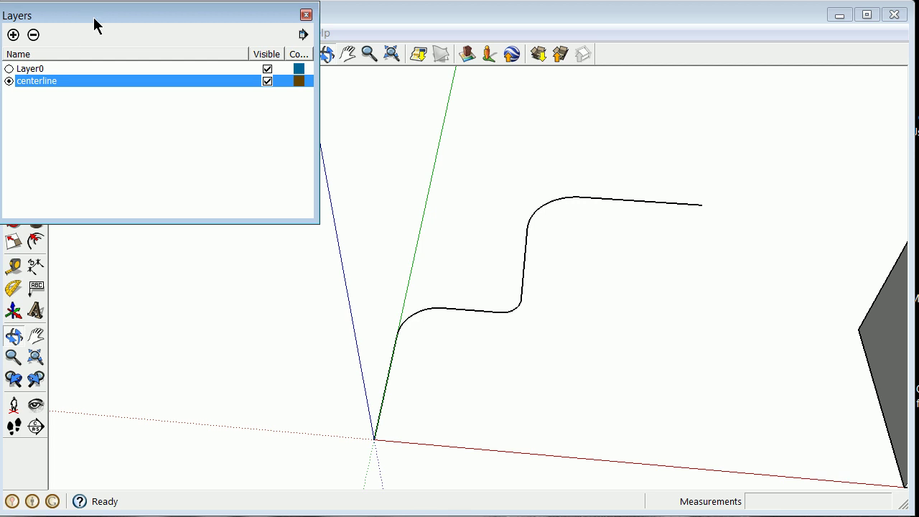
{"action": "left_click_drag", "start_coordinate": [101, 18], "coordinate": [355, 0]}
- Assign all edges of the rounded line path to the centerline layer
{"action": "left_click", "coordinate": [14, 82]}
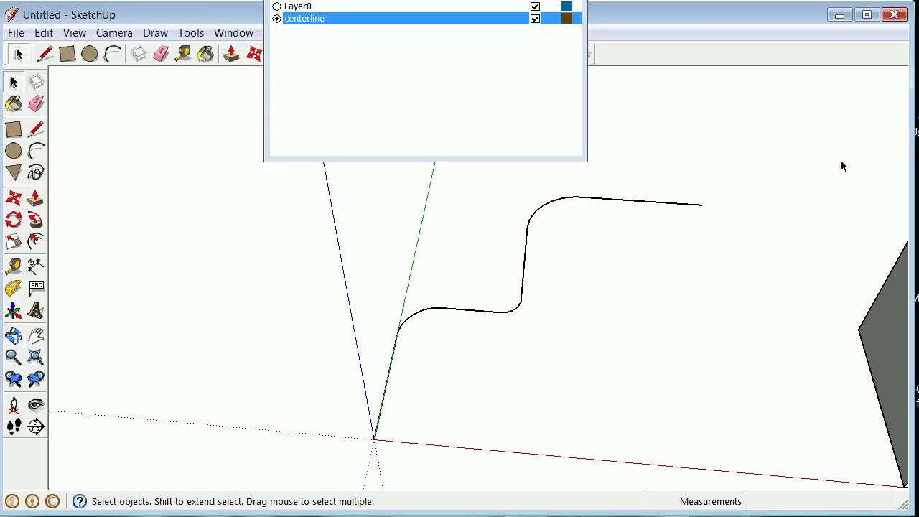
{"action": "left_click_drag", "start_coordinate": [226, 433], "coordinate": [225, 435]}
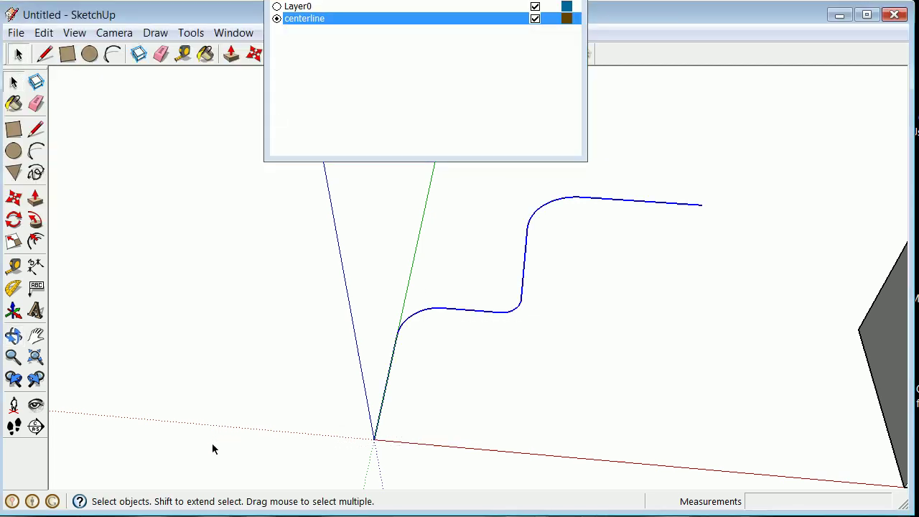
{"action": "right_click", "coordinate": [390, 372]}
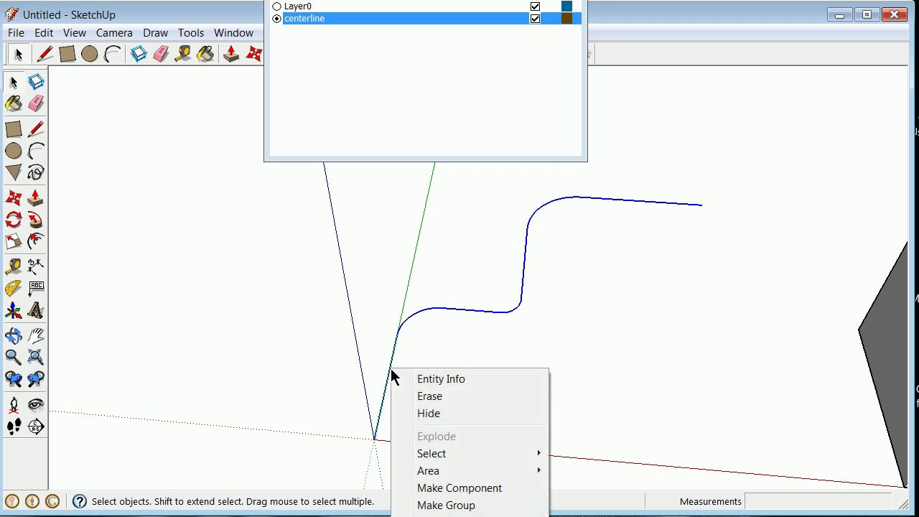
{"action": "left_click", "coordinate": [422, 381]}
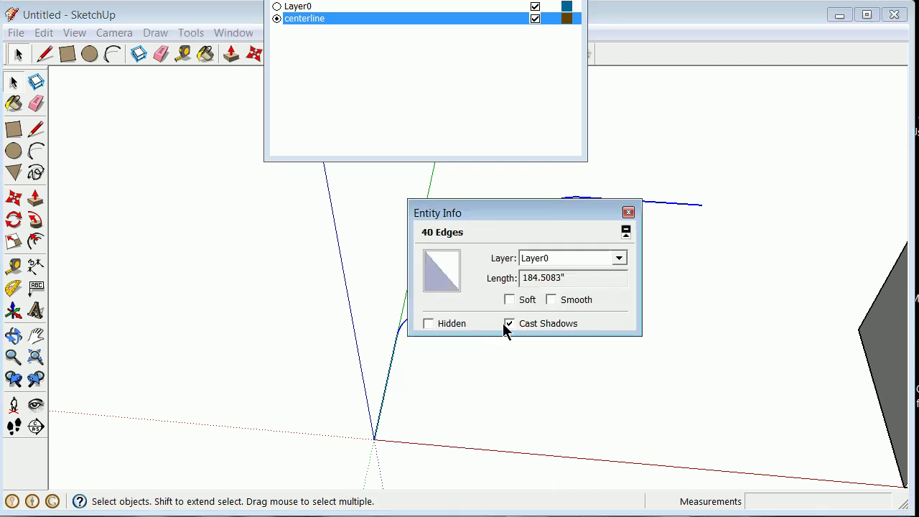
{"action": "left_click", "coordinate": [618, 258]}
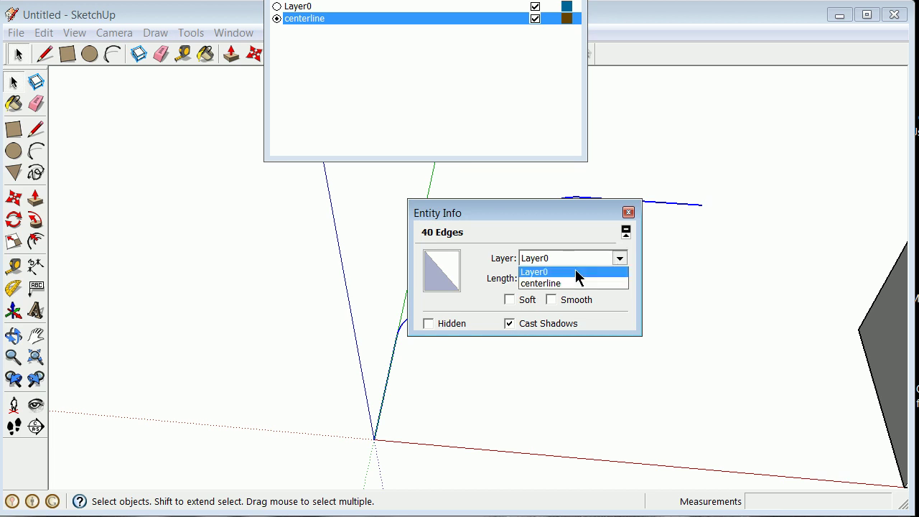
{"action": "left_click", "coordinate": [564, 285]}
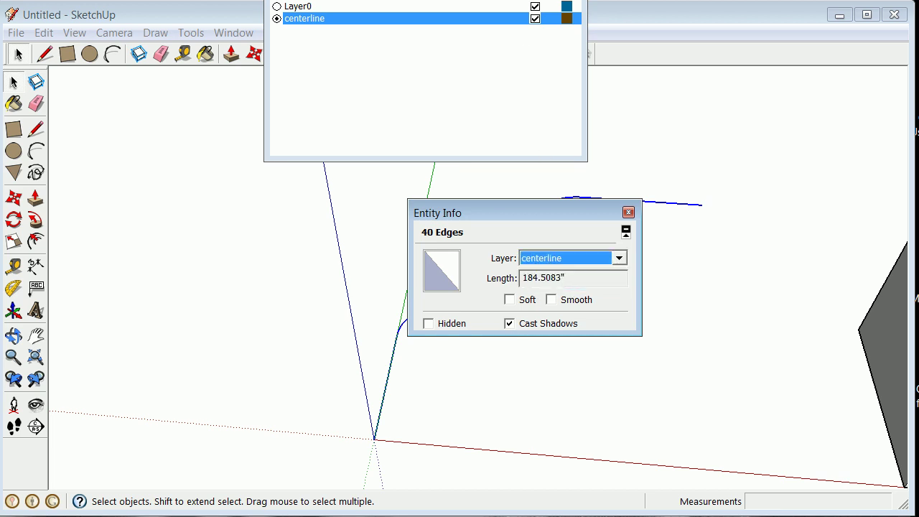
- Add a layer named "pipe" and make it the current layer
{"action": "double_click", "coordinate": [288, 30]}
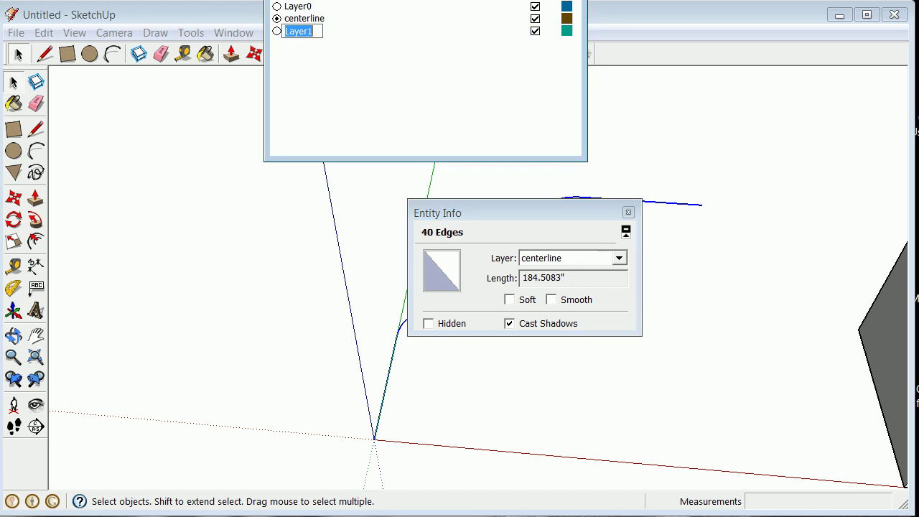
{"action": "left_click", "coordinate": [318, 32]}
{"action": "left_click_drag", "start_coordinate": [318, 32], "coordinate": [279, 39]}
{"action": "type", "text": "pipe"}
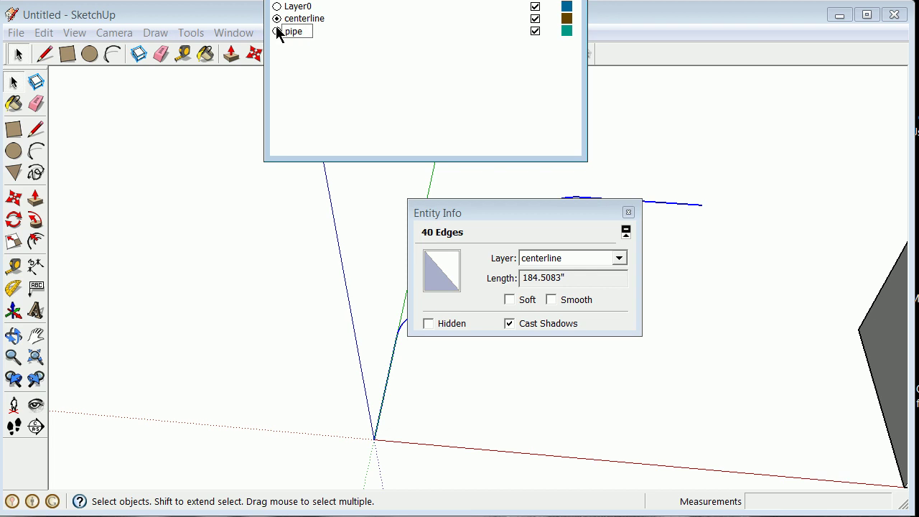
{"action": "left_click", "coordinate": [276, 31]}
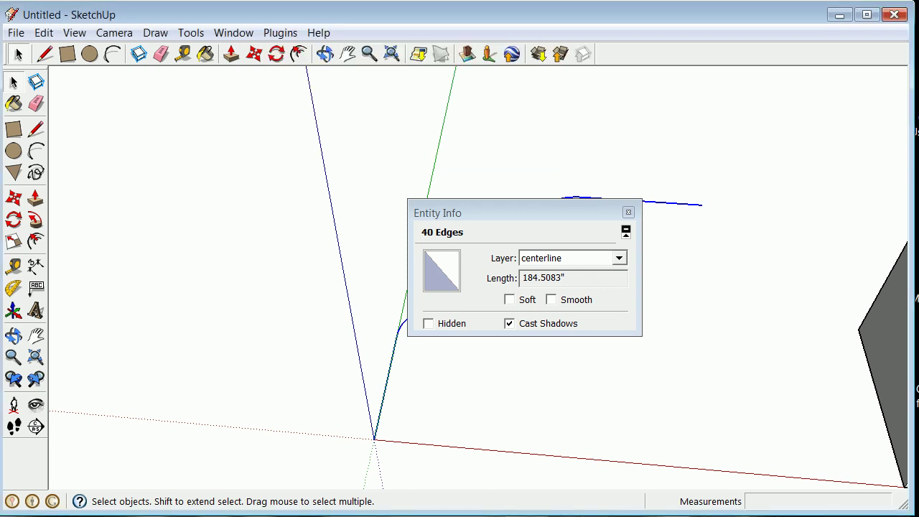
- Close the entity information for the path and deselect all its edges
{"action": "left_click_drag", "start_coordinate": [518, 207], "coordinate": [230, 115]}
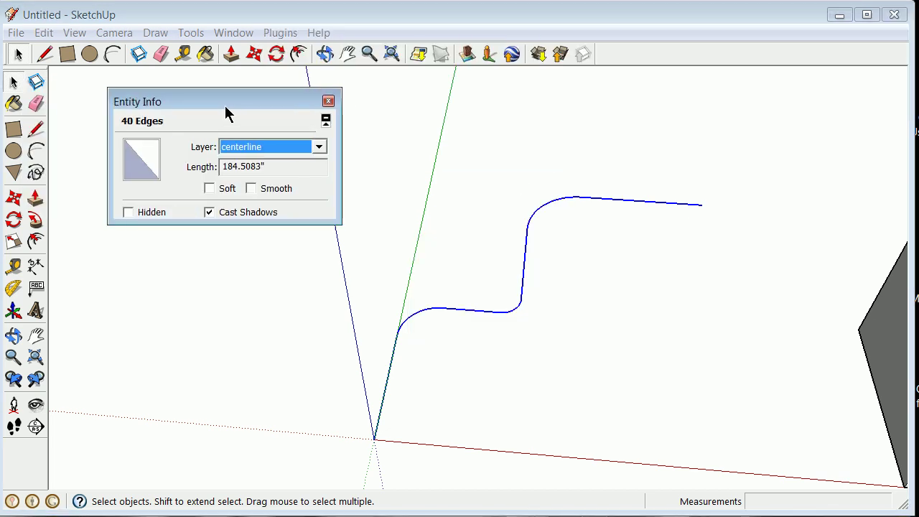
{"action": "left_click", "coordinate": [329, 101]}
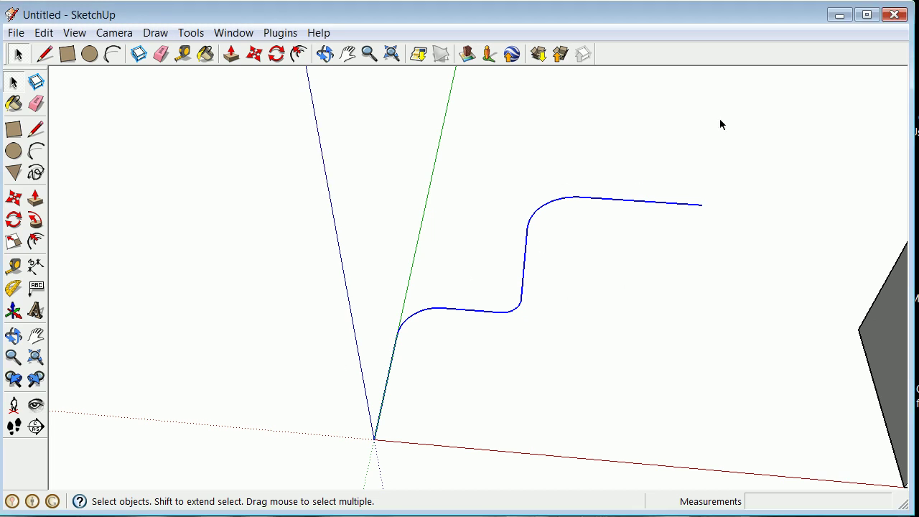
{"action": "scroll", "coordinate": [541, 247], "scroll_direction": "up", "scroll_amount": 1}
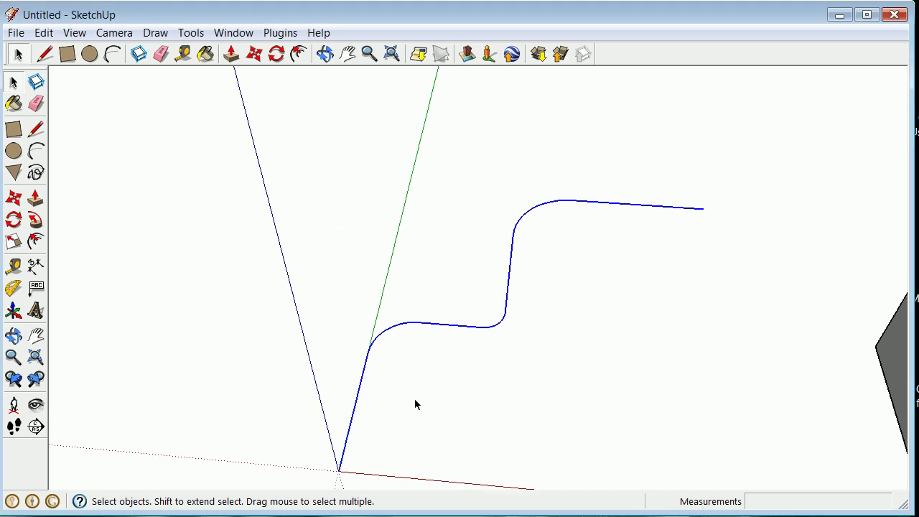
{"action": "right_click", "coordinate": [424, 325]}
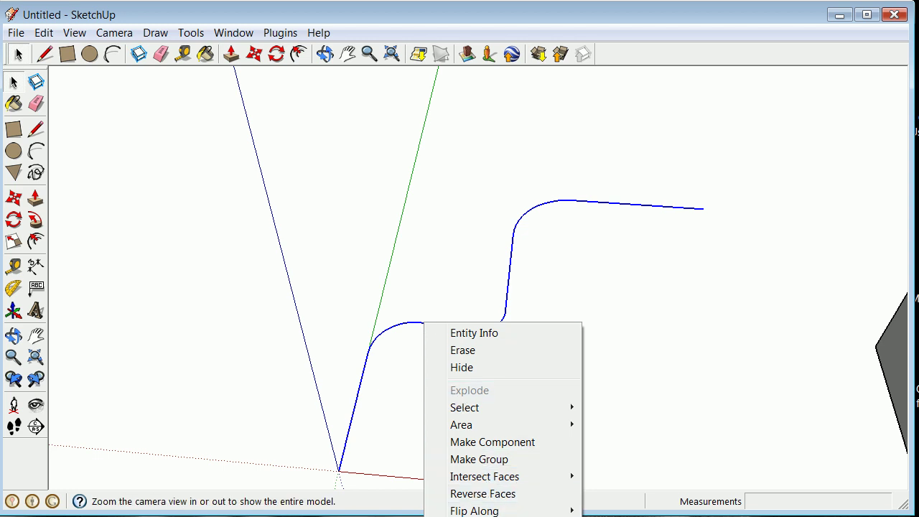
{"action": "left_click", "coordinate": [331, 293]}
{"action": "left_click", "coordinate": [393, 330]}
{"action": "left_click", "coordinate": [299, 281]}
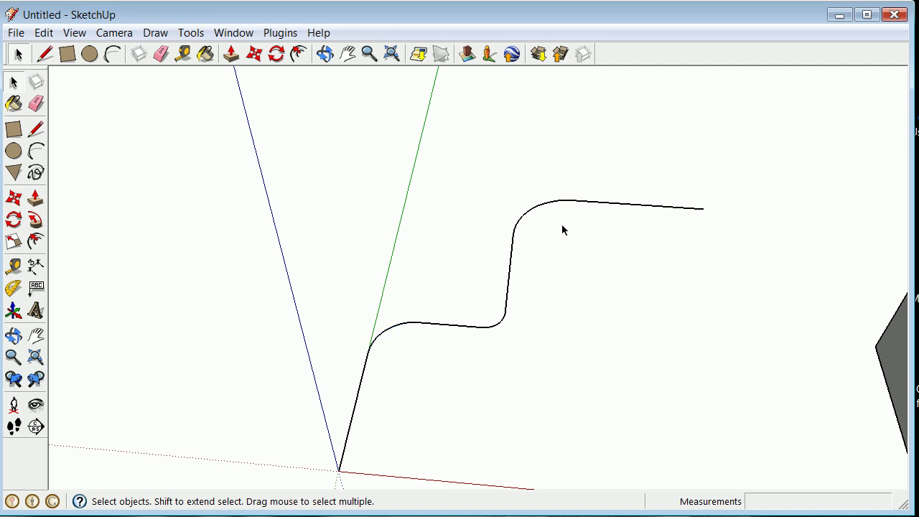
- Draw a circle of 2" radius on the front face of the grouped box
{"action": "scroll", "coordinate": [501, 293], "scroll_direction": "down", "scroll_amount": 3}
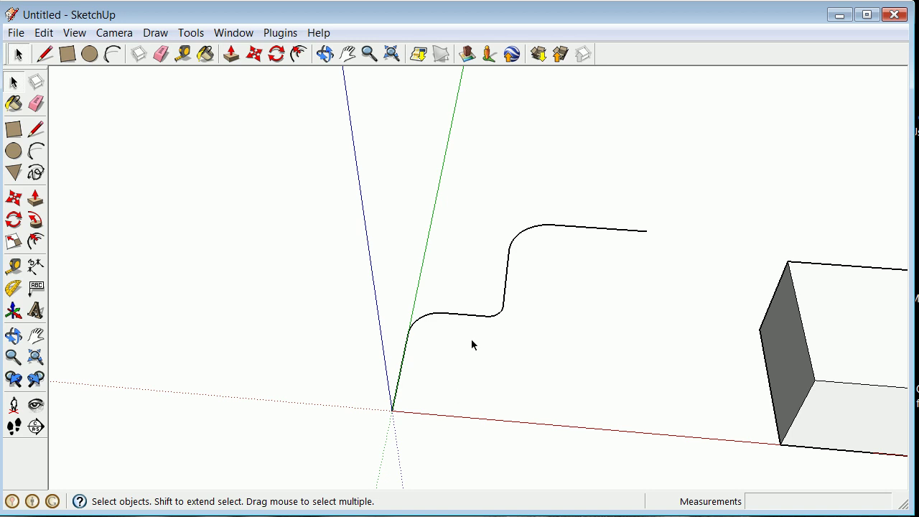
{"action": "scroll", "coordinate": [455, 309], "scroll_direction": "down", "scroll_amount": 2}
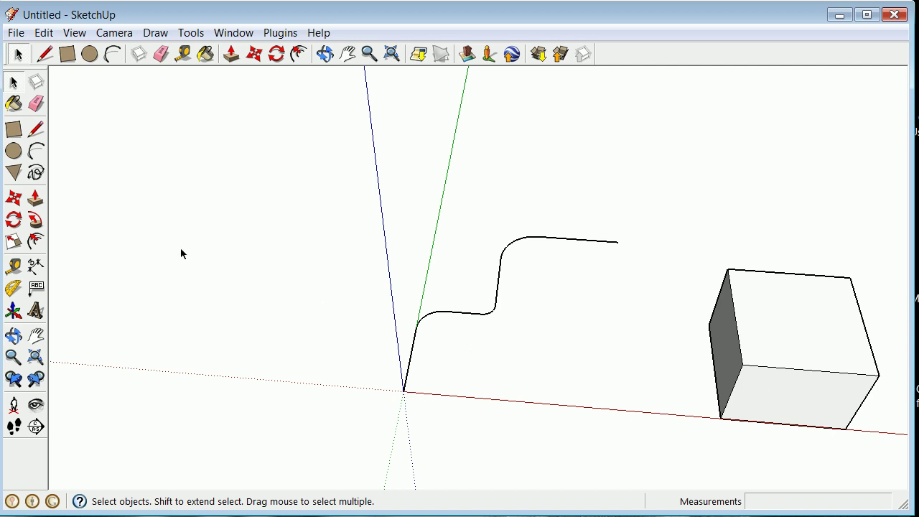
{"action": "left_click", "coordinate": [12, 153]}
{"action": "left_click", "coordinate": [782, 404]}
{"action": "type", "text": "2"}
{"action": "key", "text": "Return"}
{"action": "scroll", "coordinate": [805, 415], "scroll_direction": "up", "scroll_amount": 8}
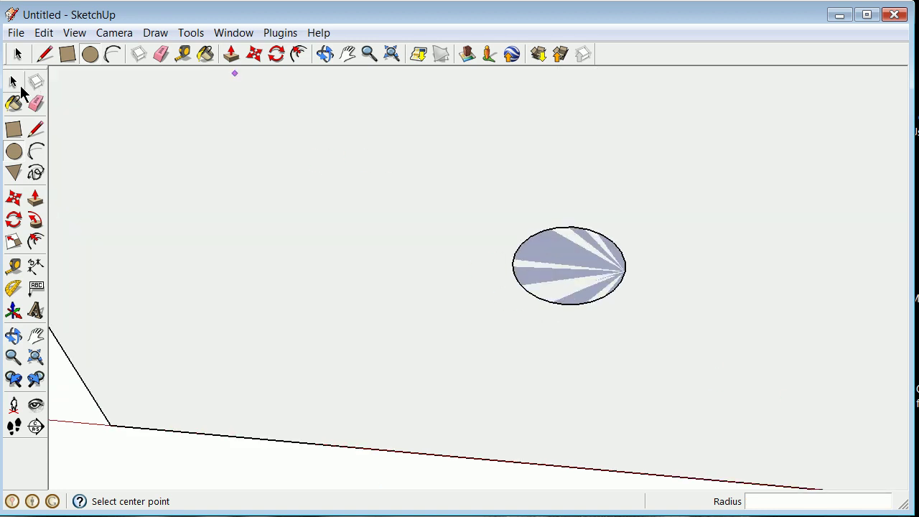
- Erase the circle on the box's front face
{"action": "left_click", "coordinate": [13, 82]}
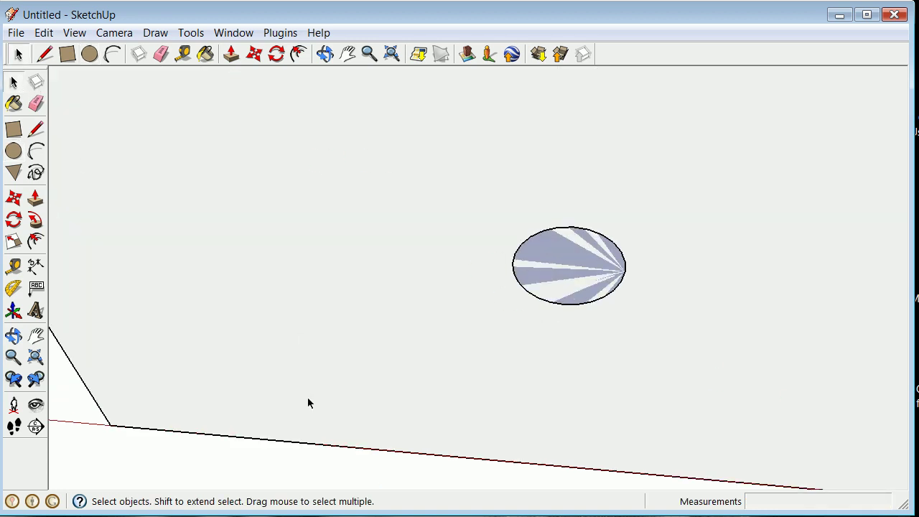
{"action": "right_click", "coordinate": [567, 232]}
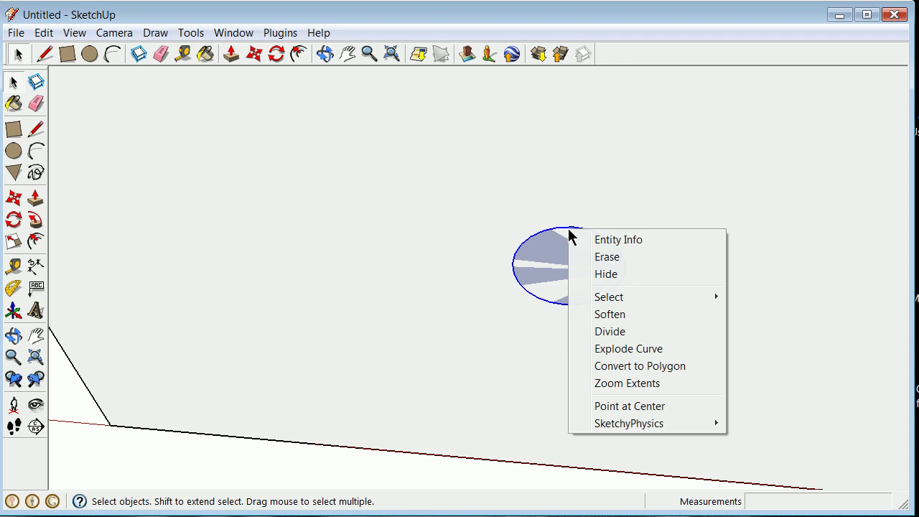
{"action": "left_click", "coordinate": [597, 256]}
- Draw a new circle of 2" radius on the front face of the grouped box
{"action": "left_click", "coordinate": [13, 151]}
{"action": "left_click", "coordinate": [530, 236]}
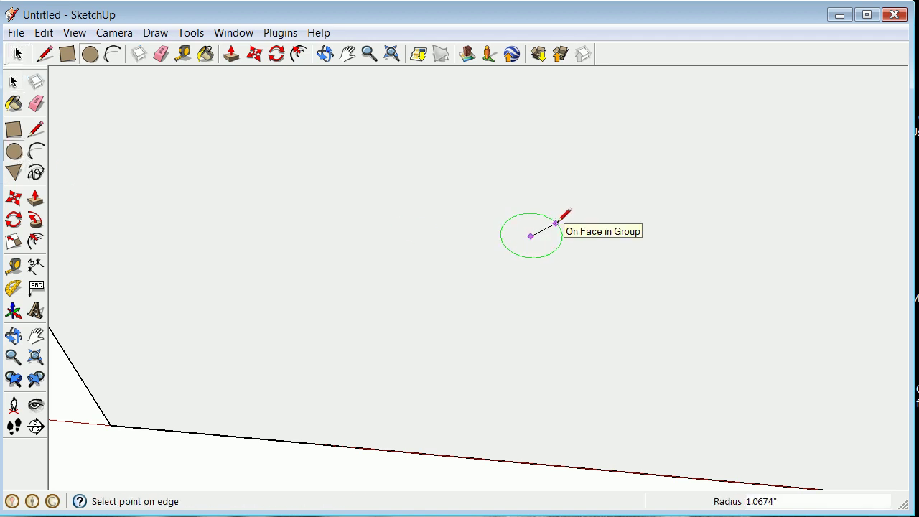
{"action": "type", "text": "2"}
{"action": "key", "text": "Return"}
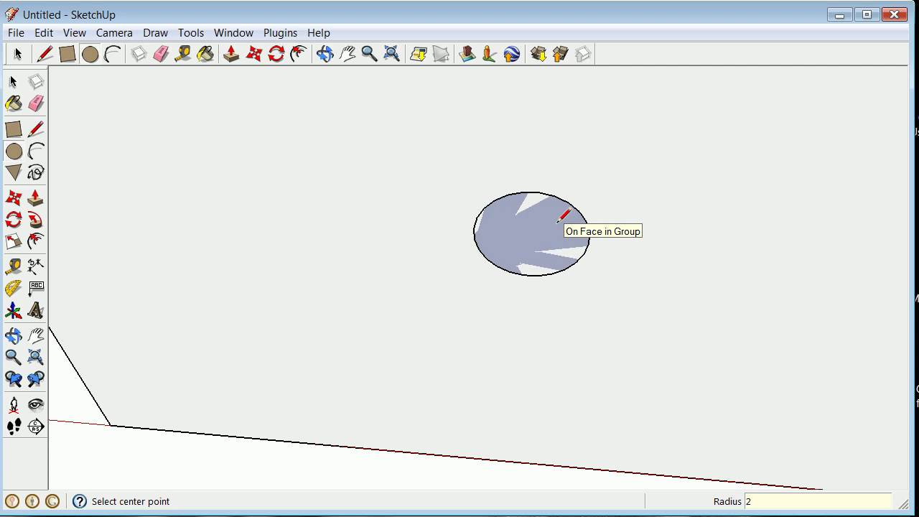
- Offset the circle on the box's front face outward by .25" to form a pipe wall ring
{"action": "left_click", "coordinate": [13, 82]}
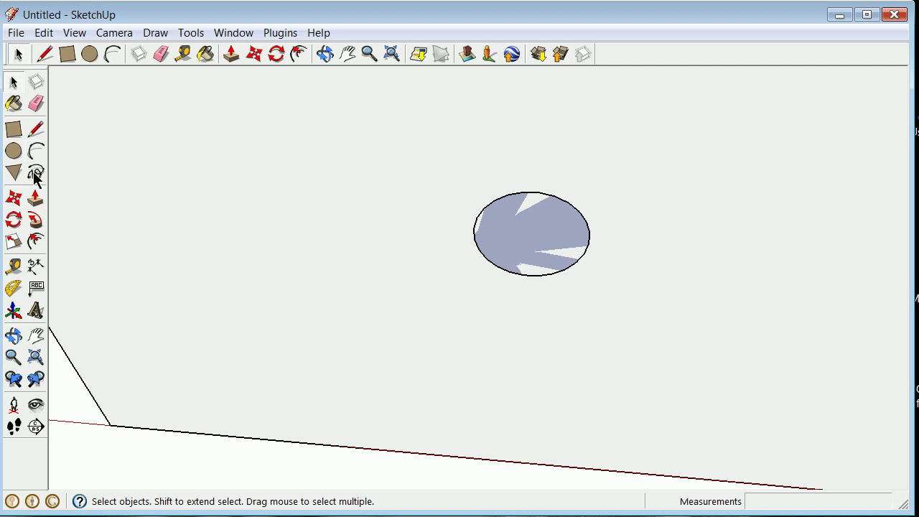
{"action": "left_click", "coordinate": [37, 201]}
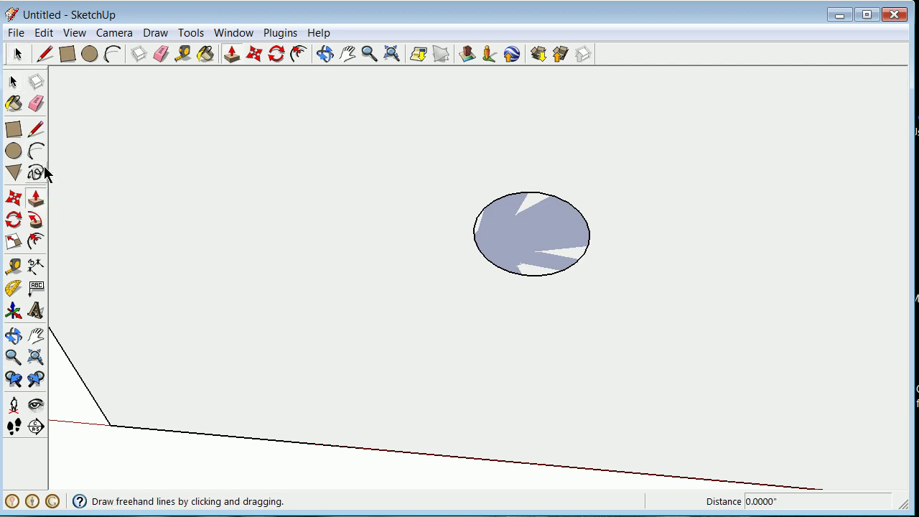
{"action": "left_click", "coordinate": [35, 241]}
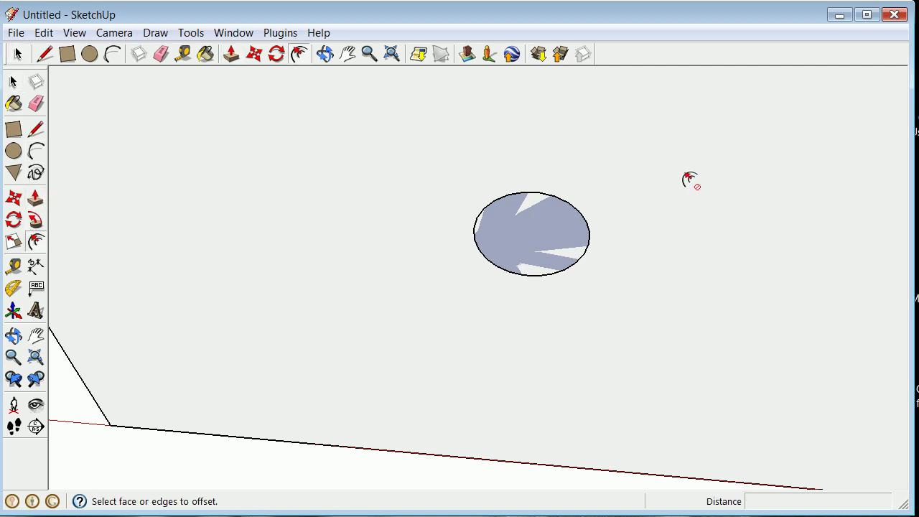
{"action": "left_click", "coordinate": [580, 214]}
{"action": "type", "text": ".2"}
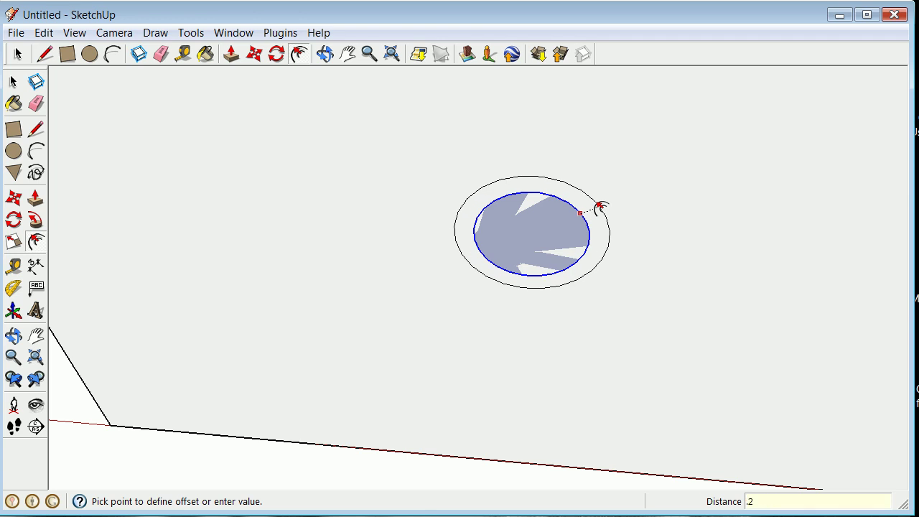
{"action": "key", "text": "Return"}
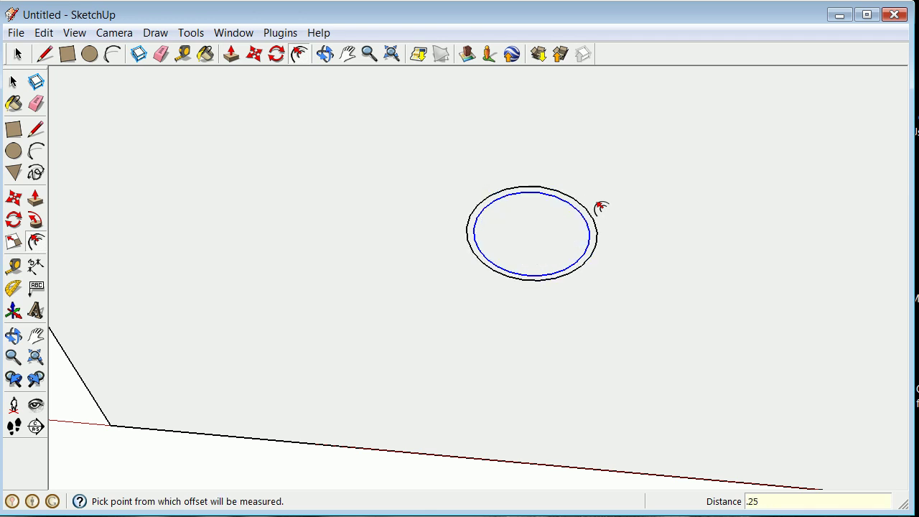
- Copy the pipe wall ring from the box's front face to the start of the rounded path at the origin
{"action": "scroll", "coordinate": [602, 206], "scroll_direction": "down", "scroll_amount": 6}
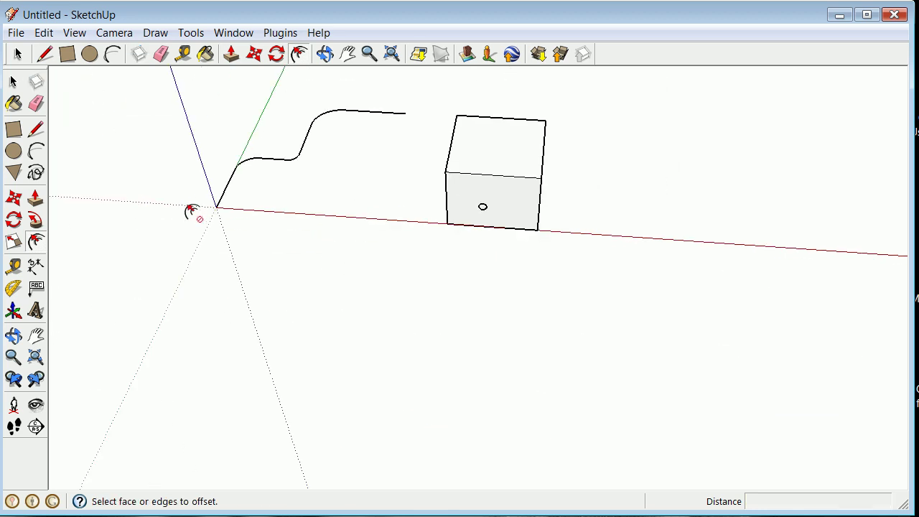
{"action": "scroll", "coordinate": [192, 212], "scroll_direction": "up", "scroll_amount": 3}
{"action": "scroll", "coordinate": [522, 217], "scroll_direction": "down", "scroll_amount": 3}
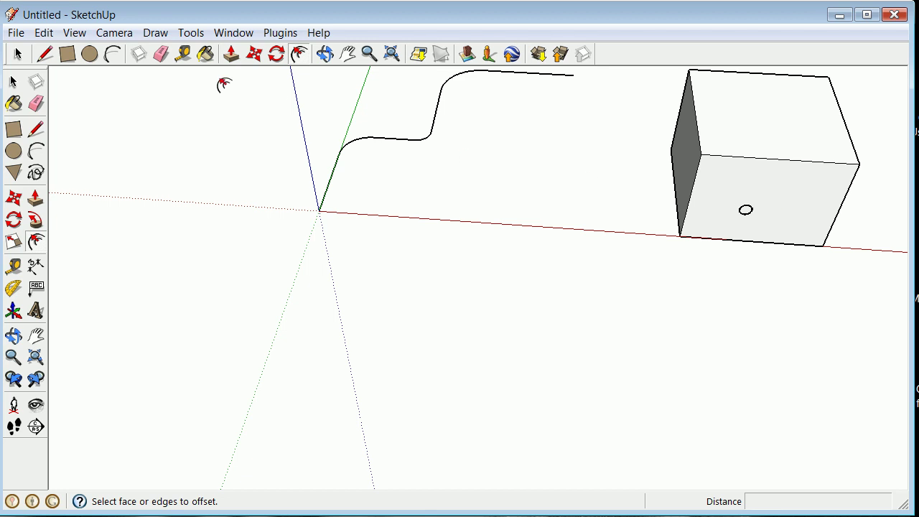
{"action": "left_click", "coordinate": [13, 82]}
{"action": "left_click_drag", "start_coordinate": [725, 170], "coordinate": [765, 237]}
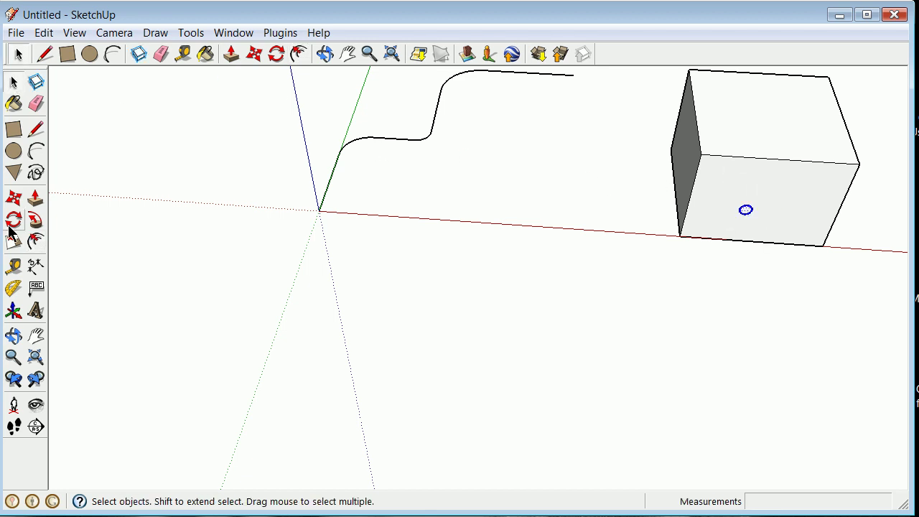
{"action": "left_click", "coordinate": [14, 201]}
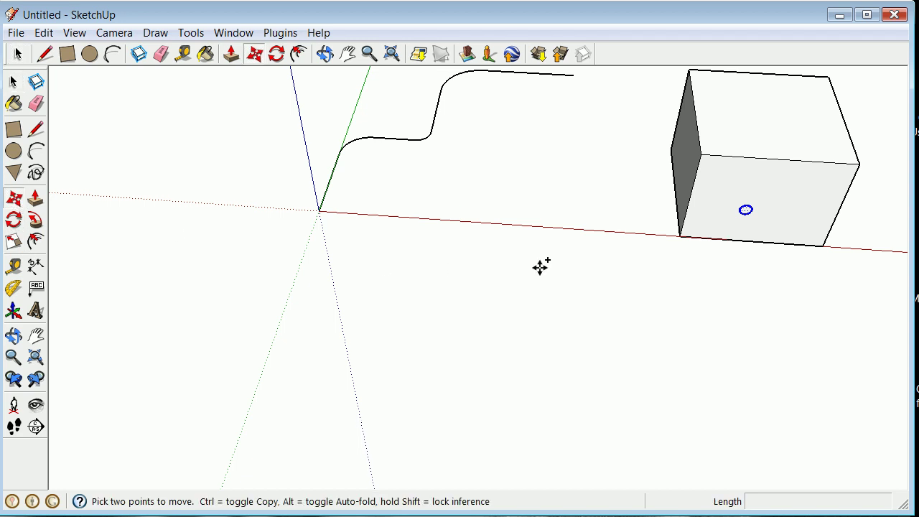
{"action": "scroll", "coordinate": [845, 199], "scroll_direction": "up", "scroll_amount": 3}
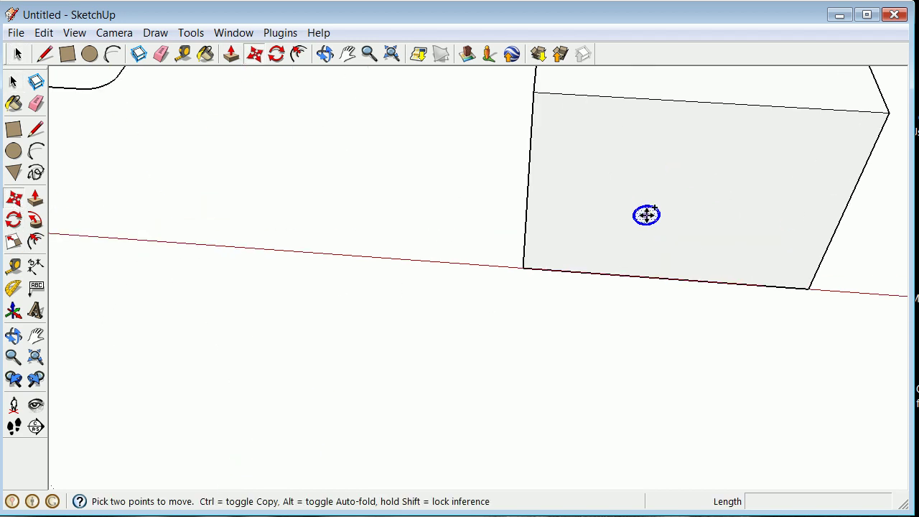
{"action": "scroll", "coordinate": [646, 216], "scroll_direction": "up", "scroll_amount": 3}
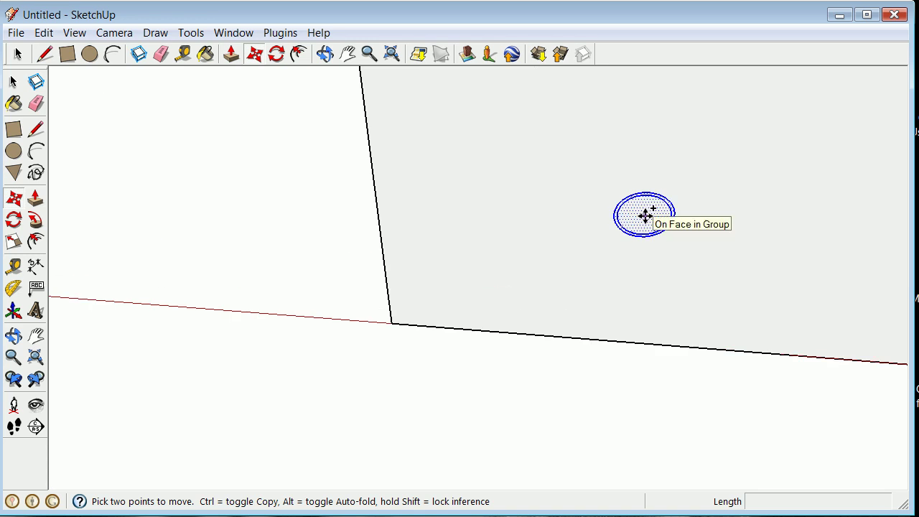
{"action": "left_click", "coordinate": [645, 215]}
{"action": "scroll", "coordinate": [455, 272], "scroll_direction": "down", "scroll_amount": 3}
{"action": "scroll", "coordinate": [424, 275], "scroll_direction": "down", "scroll_amount": 3}
{"action": "scroll", "coordinate": [256, 260], "scroll_direction": "up", "scroll_amount": 4}
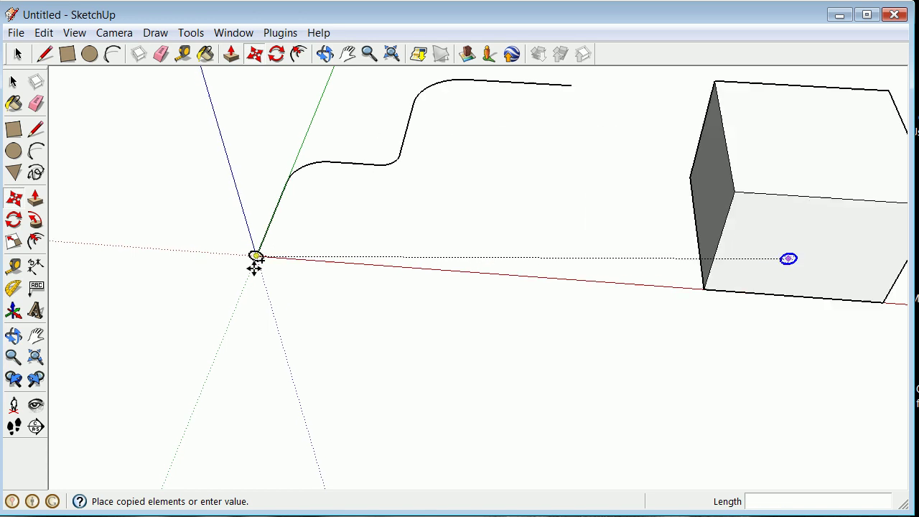
{"action": "left_click", "coordinate": [256, 250]}
{"action": "scroll", "coordinate": [252, 195], "scroll_direction": "up", "scroll_amount": 3}
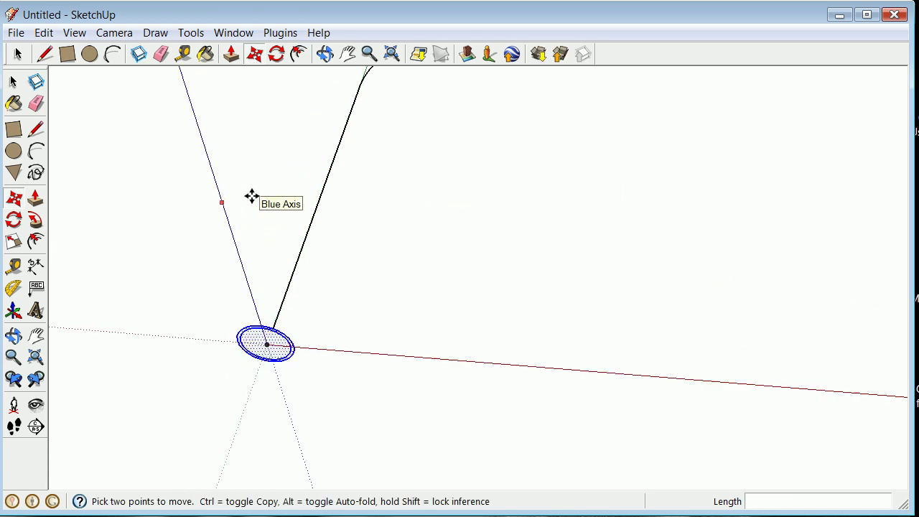
- Erase the inner circular face of the ring at the origin, leaving only the pipe wall
{"action": "key", "text": "space"}
{"action": "left_click", "coordinate": [516, 244]}
{"action": "scroll", "coordinate": [313, 352], "scroll_direction": "down", "scroll_amount": 2}
{"action": "scroll", "coordinate": [309, 355], "scroll_direction": "up", "scroll_amount": 5}
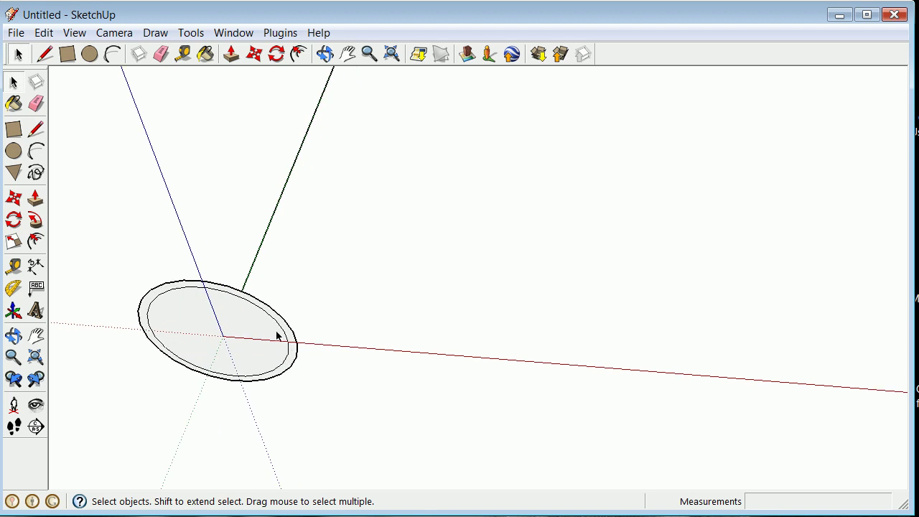
{"action": "left_click", "coordinate": [285, 335]}
{"action": "right_click", "coordinate": [282, 335]}
{"action": "left_click", "coordinate": [325, 357]}
{"action": "scroll", "coordinate": [306, 313], "scroll_direction": "down", "scroll_amount": 1}
{"action": "left_click", "coordinate": [75, 33]}
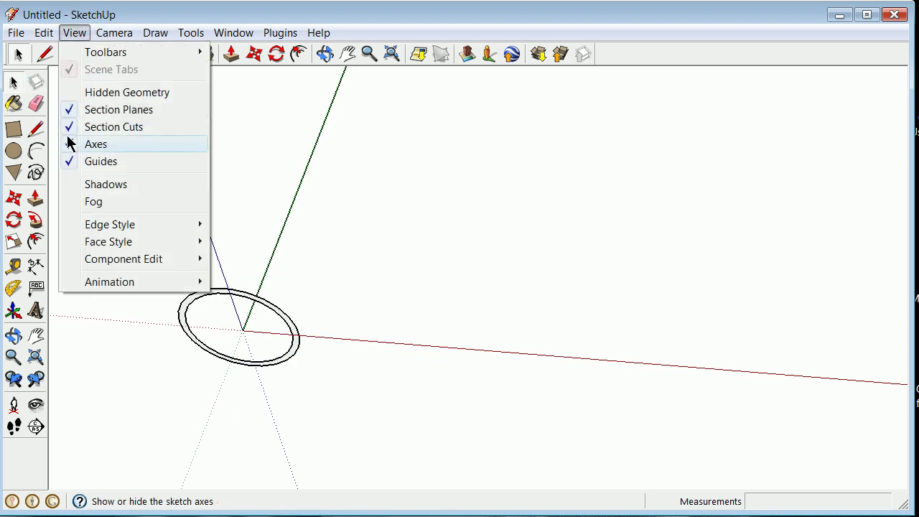
{"action": "mouse_move", "coordinate": [115, 237]}
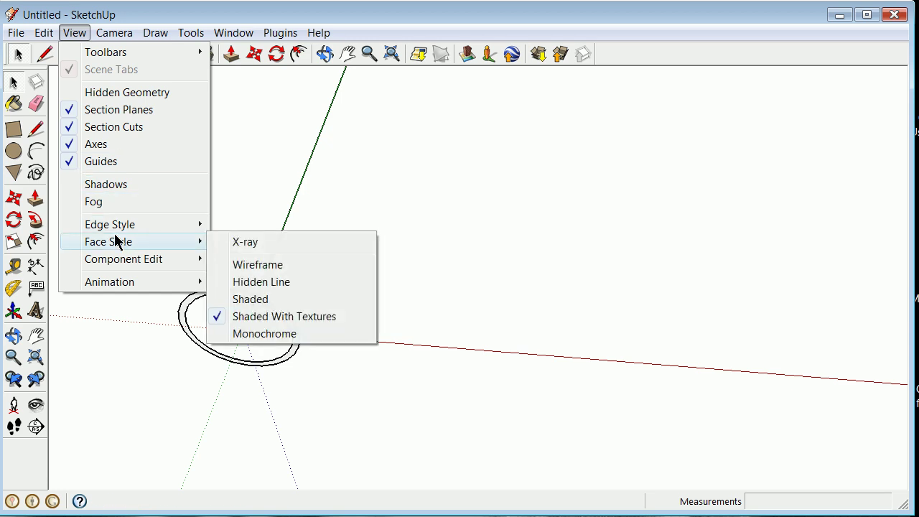
{"action": "left_click", "coordinate": [383, 193]}
- Hide the sketch axes so the path's first segment at the origin stands clear
{"action": "scroll", "coordinate": [383, 193], "scroll_direction": "down", "scroll_amount": 5}
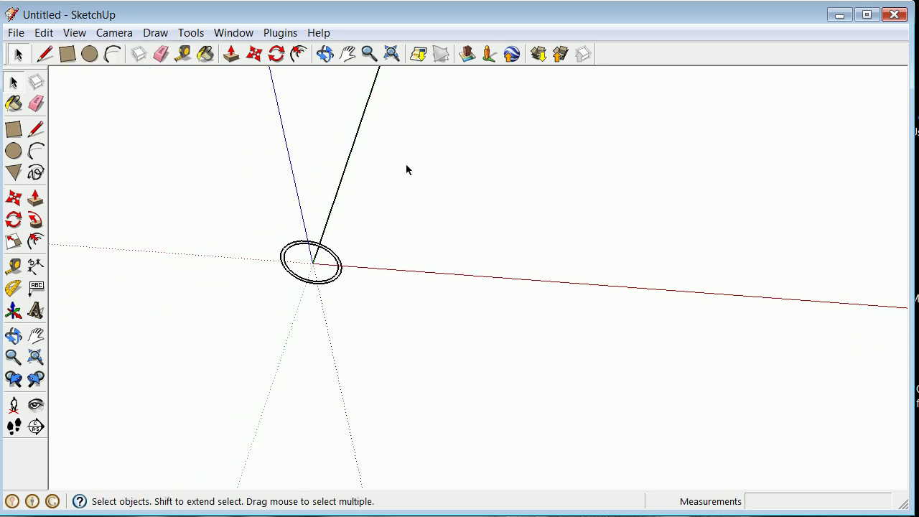
{"action": "scroll", "coordinate": [423, 152], "scroll_direction": "down", "scroll_amount": 1}
{"action": "scroll", "coordinate": [537, 66], "scroll_direction": "up", "scroll_amount": 5}
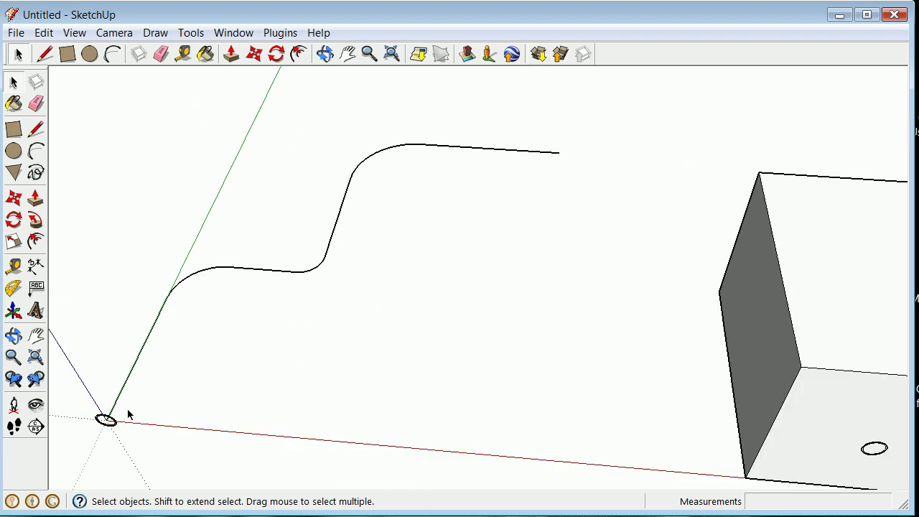
{"action": "left_click", "coordinate": [127, 381]}
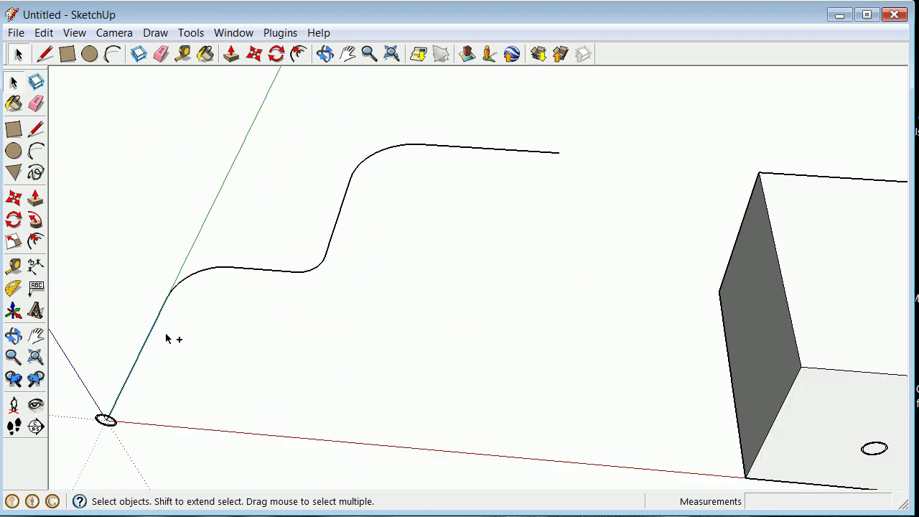
{"action": "left_click", "coordinate": [65, 35]}
{"action": "left_click", "coordinate": [76, 145]}
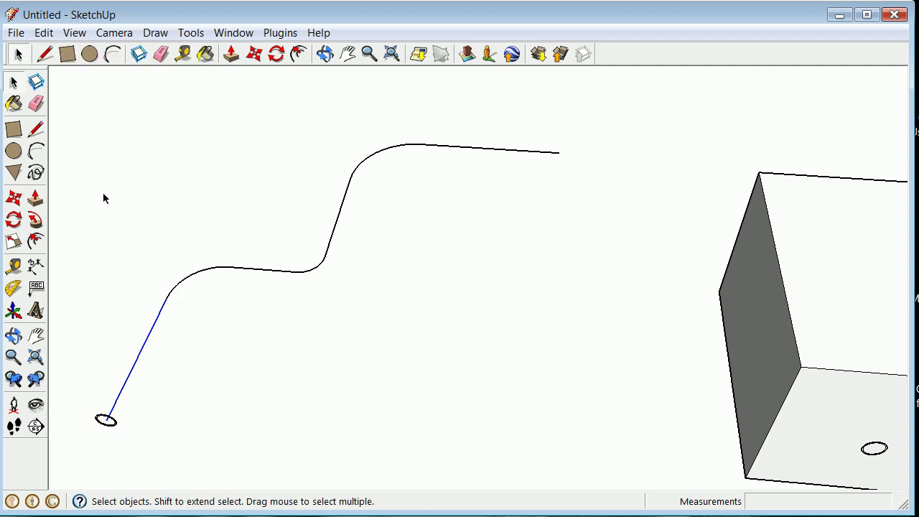
- Select every segment of the rounded centerline path and sweep the pipe wall ring along it with Follow Me
{"action": "left_click", "coordinate": [225, 316]}
{"action": "left_click", "coordinate": [138, 365]}
{"action": "left_click", "coordinate": [276, 274], "text": "ctrl"}
{"action": "left_click", "coordinate": [329, 245], "text": "ctrl"}
{"action": "left_click", "coordinate": [443, 151], "text": "ctrl"}
{"action": "scroll", "coordinate": [79, 401], "scroll_direction": "up", "scroll_amount": 5}
{"action": "scroll", "coordinate": [137, 478], "scroll_direction": "up", "scroll_amount": 2}
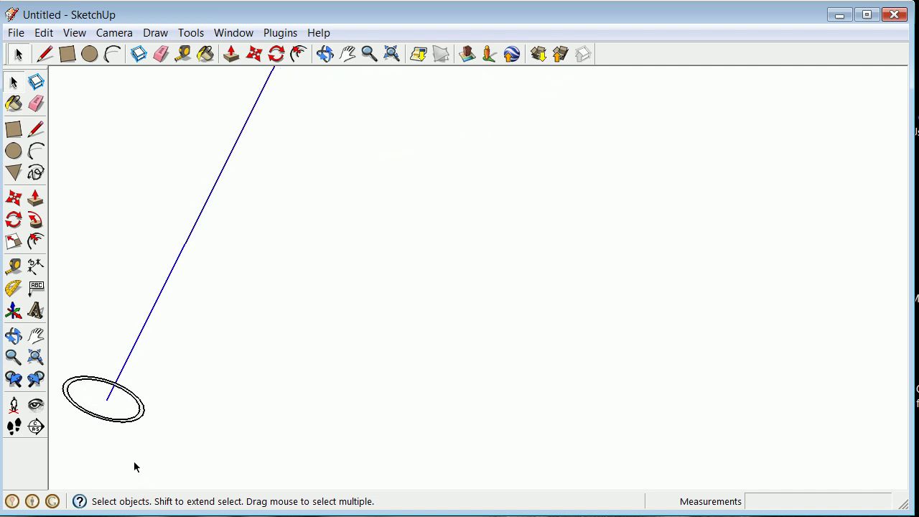
{"action": "left_click", "coordinate": [34, 198]}
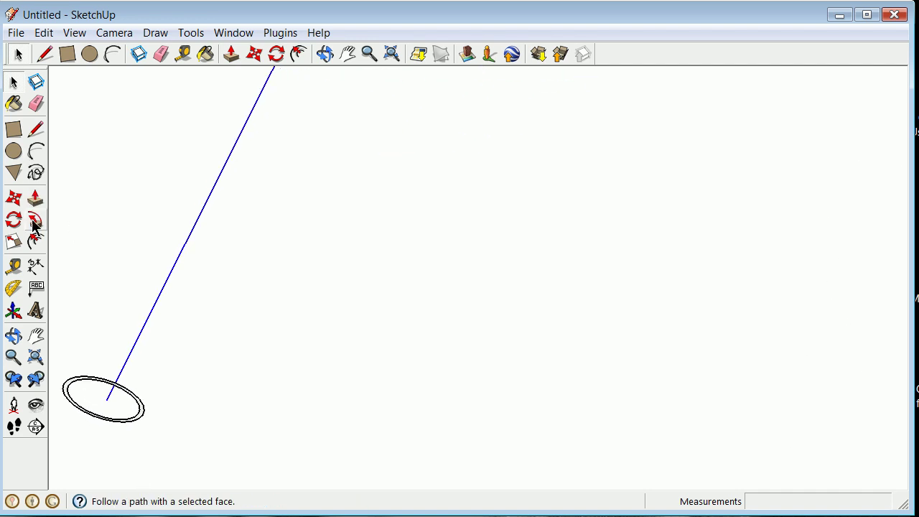
{"action": "scroll", "coordinate": [72, 388], "scroll_direction": "up", "scroll_amount": 1}
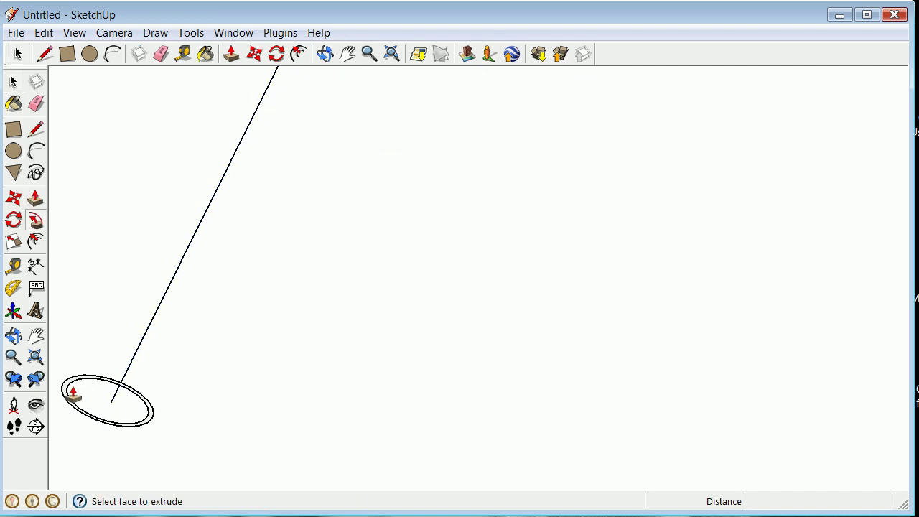
{"action": "left_click", "coordinate": [153, 415]}
{"action": "scroll", "coordinate": [162, 404], "scroll_direction": "down", "scroll_amount": 4}
{"action": "scroll", "coordinate": [166, 398], "scroll_direction": "up", "scroll_amount": 1}
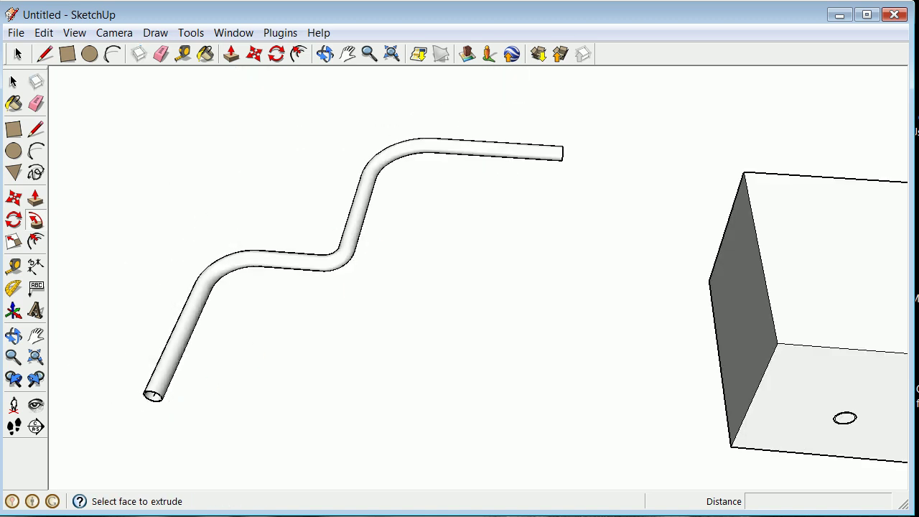
- Examine the swept pipe, its hollow open end with the centerline inside, and the original ring on the box
{"action": "left_click", "coordinate": [12, 82]}
{"action": "scroll", "coordinate": [342, 326], "scroll_direction": "down", "scroll_amount": 3}
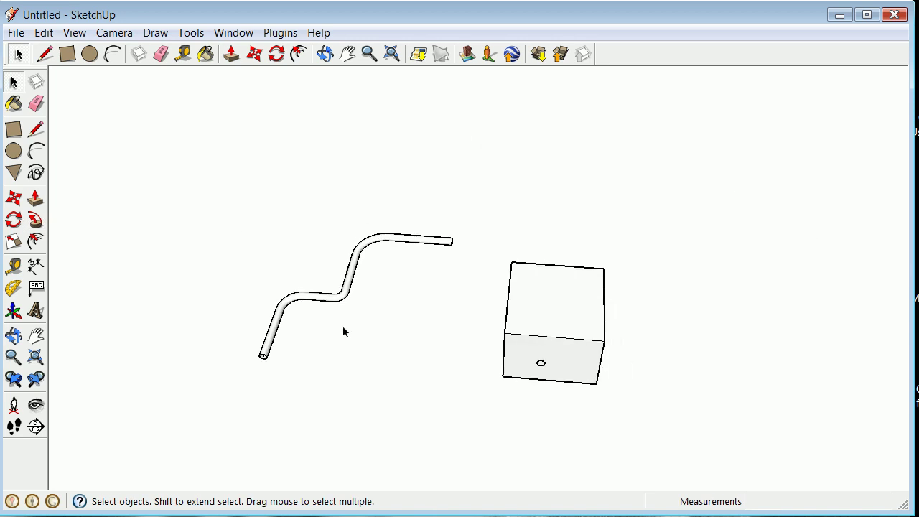
{"action": "scroll", "coordinate": [427, 369], "scroll_direction": "up", "scroll_amount": 3}
{"action": "scroll", "coordinate": [367, 355], "scroll_direction": "down", "scroll_amount": 4}
{"action": "scroll", "coordinate": [208, 344], "scroll_direction": "up", "scroll_amount": 3}
{"action": "scroll", "coordinate": [208, 344], "scroll_direction": "up", "scroll_amount": 5}
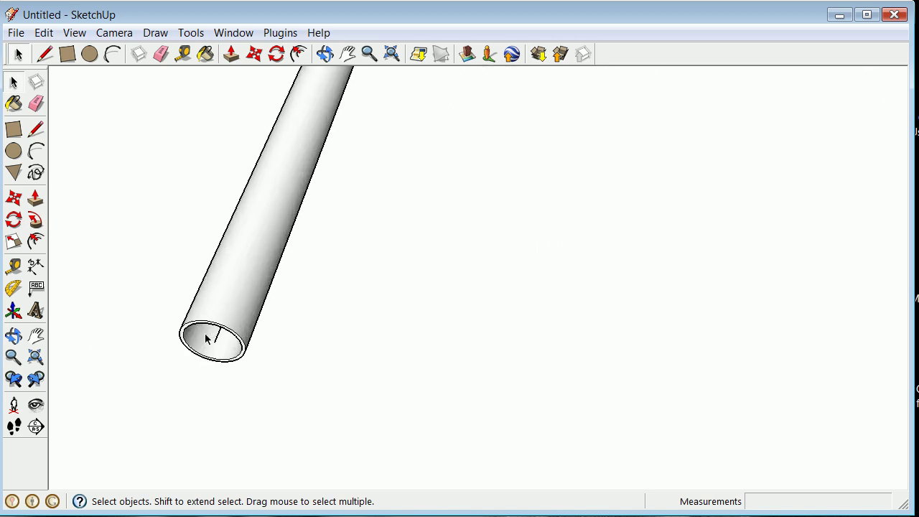
{"action": "scroll", "coordinate": [208, 339], "scroll_direction": "down", "scroll_amount": 1}
{"action": "scroll", "coordinate": [265, 321], "scroll_direction": "down", "scroll_amount": 2}
{"action": "scroll", "coordinate": [265, 320], "scroll_direction": "down", "scroll_amount": 4}
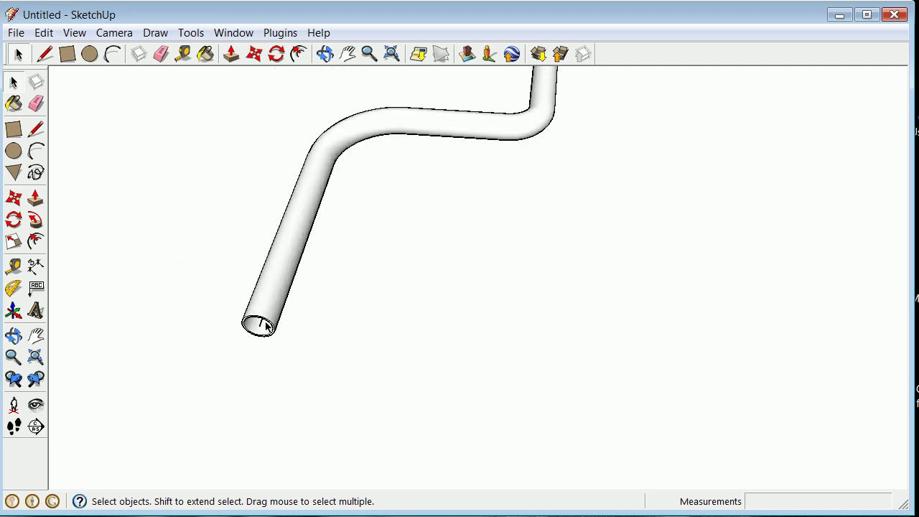
{"action": "scroll", "coordinate": [695, 333], "scroll_direction": "up", "scroll_amount": 5}
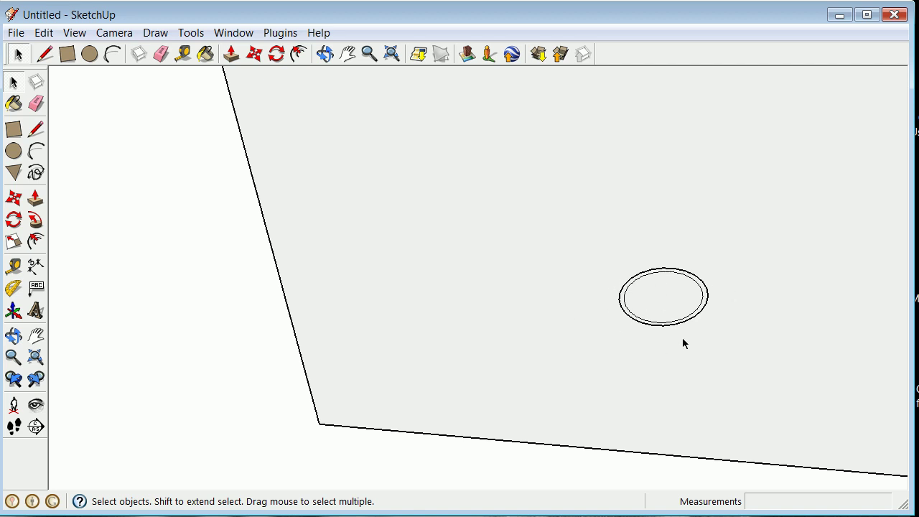
{"action": "scroll", "coordinate": [685, 323], "scroll_direction": "down", "scroll_amount": 5}
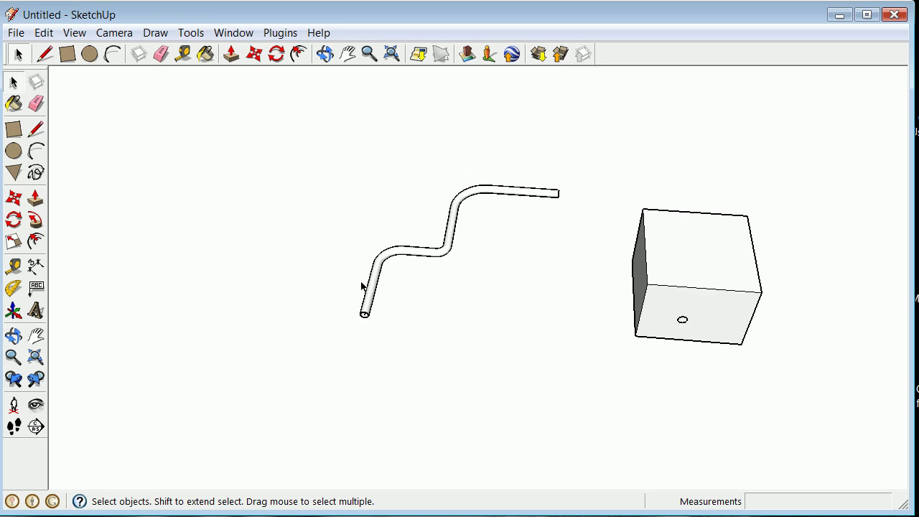
{"action": "scroll", "coordinate": [348, 279], "scroll_direction": "up", "scroll_amount": 5}
{"action": "scroll", "coordinate": [257, 328], "scroll_direction": "up", "scroll_amount": 3}
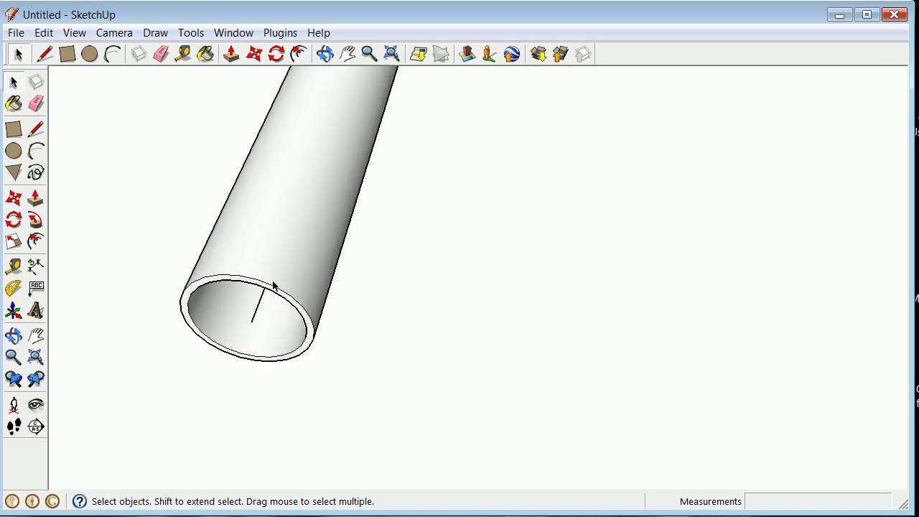
{"action": "scroll", "coordinate": [273, 286], "scroll_direction": "down", "scroll_amount": 2}
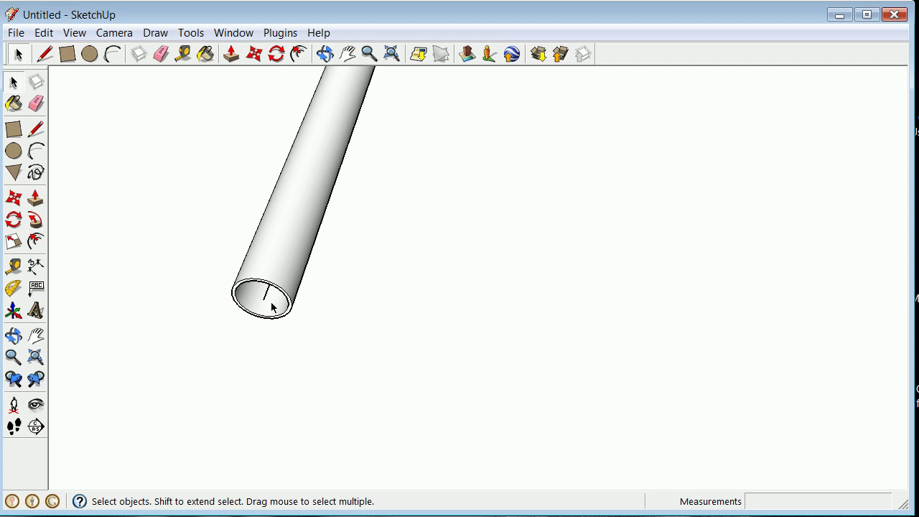
{"action": "scroll", "coordinate": [265, 304], "scroll_direction": "down", "scroll_amount": 5}
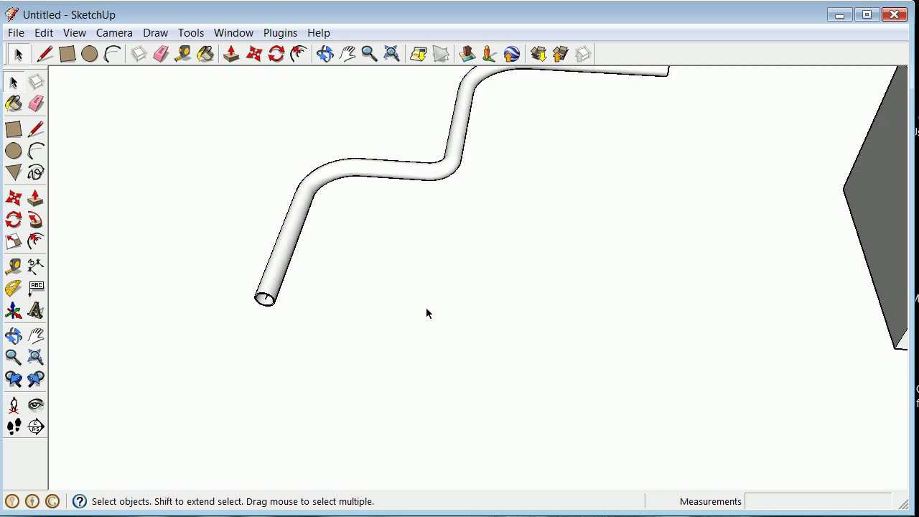
{"action": "middle_click_drag", "start_coordinate": [323, 312], "coordinate": [813, 194]}
{"action": "middle_click_drag", "start_coordinate": [615, 186], "coordinate": [518, 227]}
{"action": "middle_click_drag", "start_coordinate": [515, 173], "coordinate": [494, 170]}
{"action": "scroll", "coordinate": [488, 169], "scroll_direction": "up", "scroll_amount": 3}
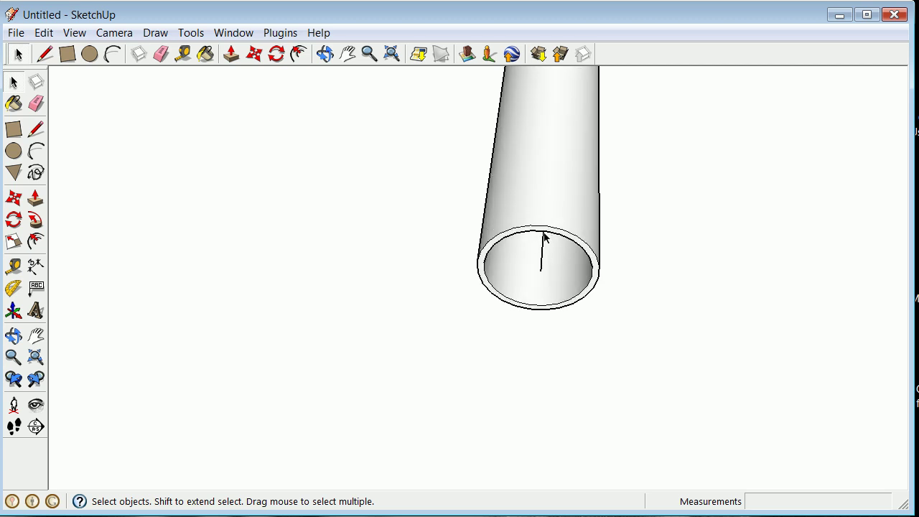
{"action": "scroll", "coordinate": [544, 237], "scroll_direction": "down", "scroll_amount": 5}
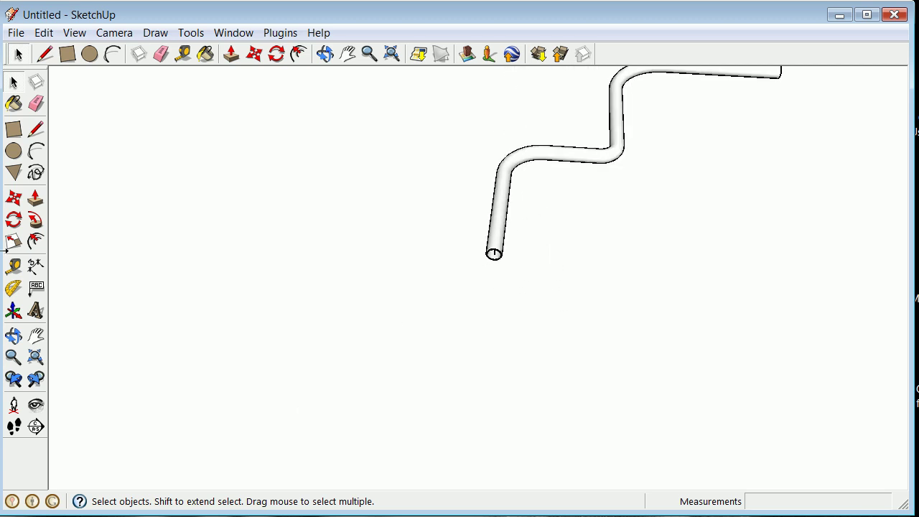
{"action": "scroll", "coordinate": [290, 185], "scroll_direction": "down", "scroll_amount": 3}
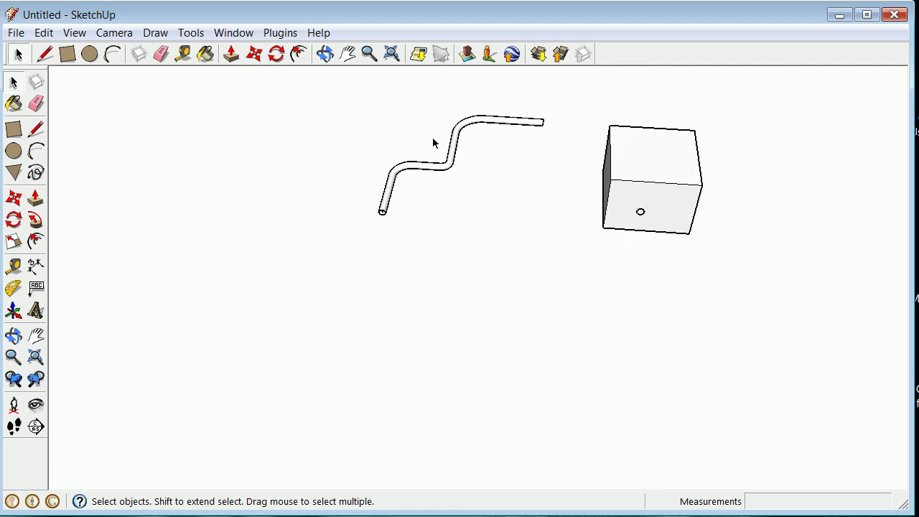
{"action": "scroll", "coordinate": [443, 136], "scroll_direction": "up", "scroll_amount": 4}
{"action": "scroll", "coordinate": [443, 136], "scroll_direction": "down", "scroll_amount": 2}
{"action": "scroll", "coordinate": [296, 298], "scroll_direction": "up", "scroll_amount": 4}
{"action": "scroll", "coordinate": [296, 298], "scroll_direction": "down", "scroll_amount": 4}
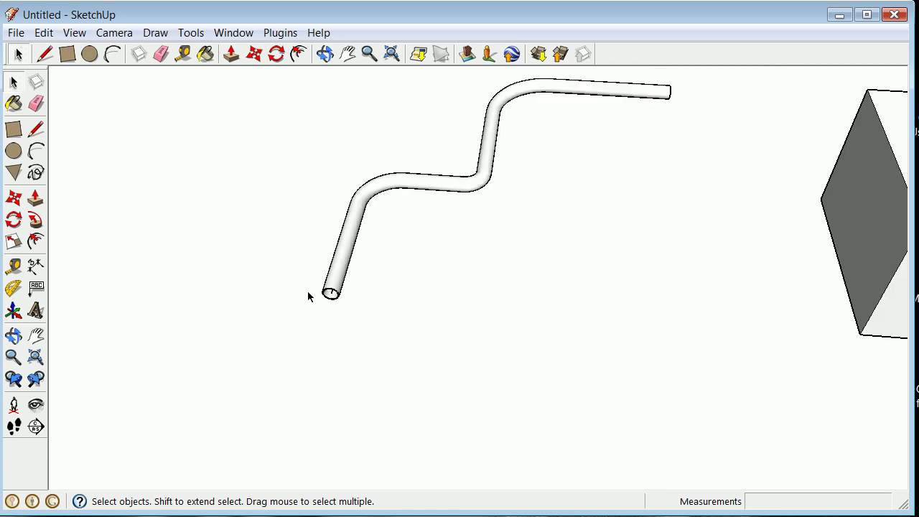
- Select the entire swept pipe with its centerline and start making a component from it
{"action": "left_click", "coordinate": [11, 337]}
{"action": "left_click_drag", "start_coordinate": [234, 357], "coordinate": [307, 316]}
{"action": "left_click", "coordinate": [14, 83]}
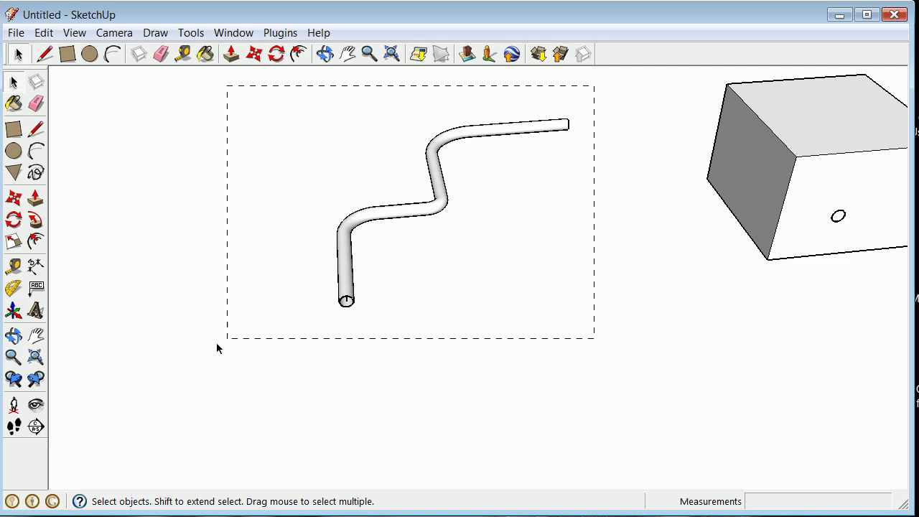
{"action": "left_click_drag", "start_coordinate": [251, 331], "coordinate": [252, 331]}
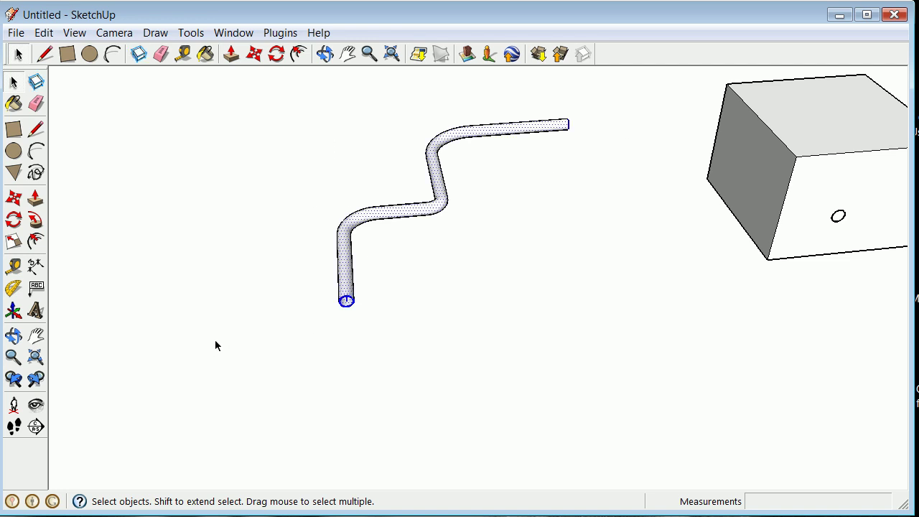
{"action": "right_click", "coordinate": [345, 282]}
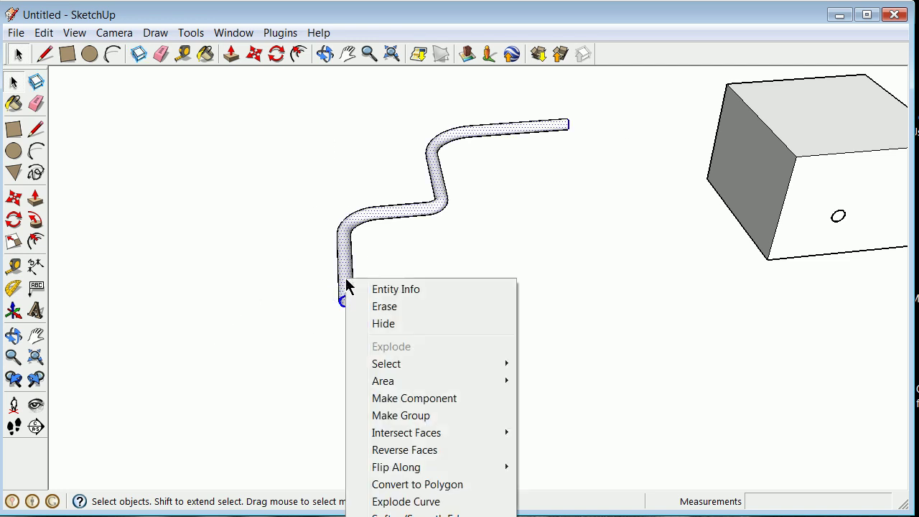
{"action": "left_click", "coordinate": [438, 397]}
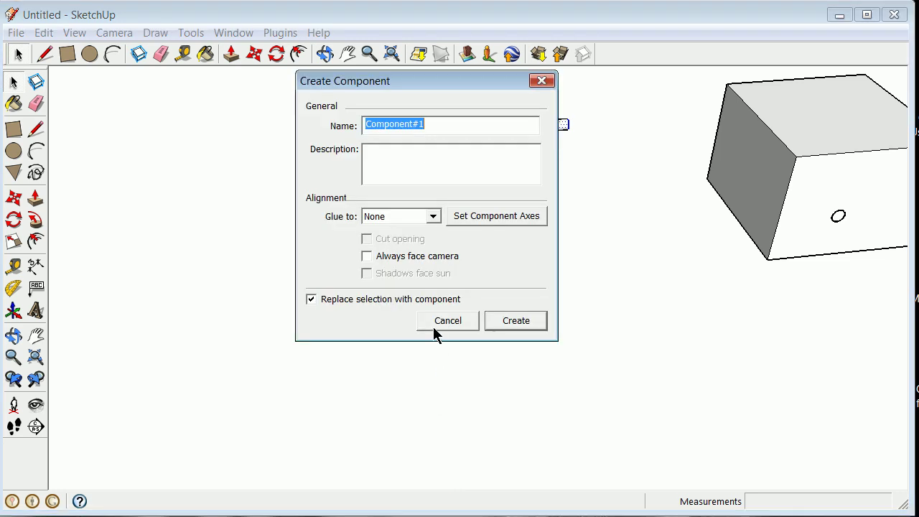
- Set the component axes at the centre of the pipe's open end, red along the centerline, and create the component as pipe1
{"action": "left_click", "coordinate": [486, 218]}
{"action": "scroll", "coordinate": [353, 382], "scroll_direction": "up", "scroll_amount": 10}
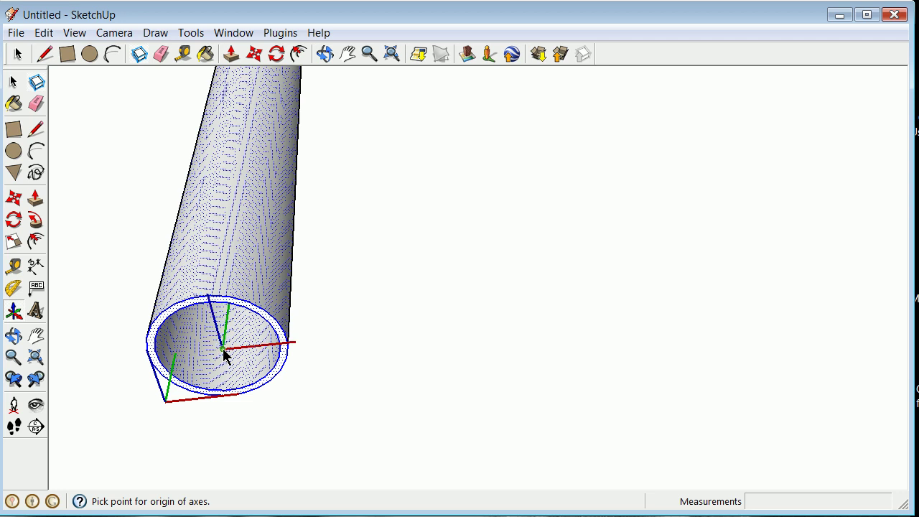
{"action": "left_click", "coordinate": [223, 349]}
{"action": "left_click", "coordinate": [231, 328]}
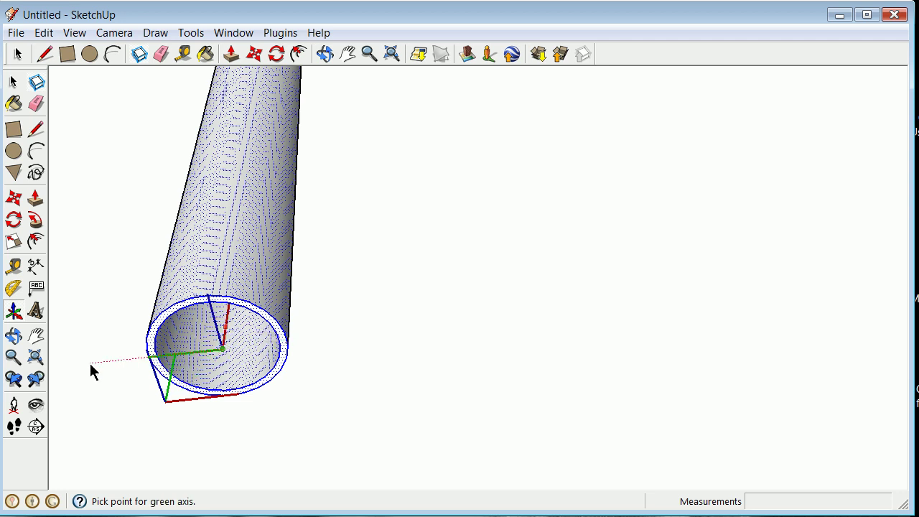
{"action": "left_click", "coordinate": [91, 371]}
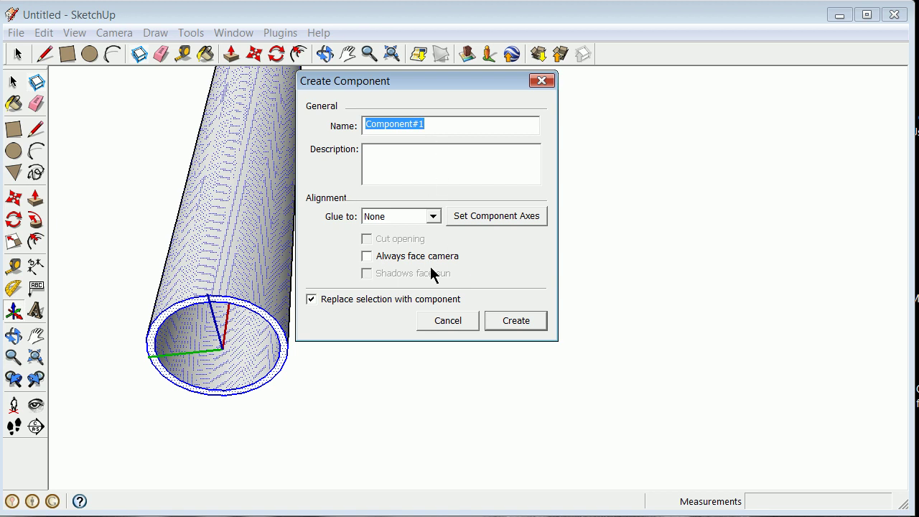
{"action": "type", "text": "P"}
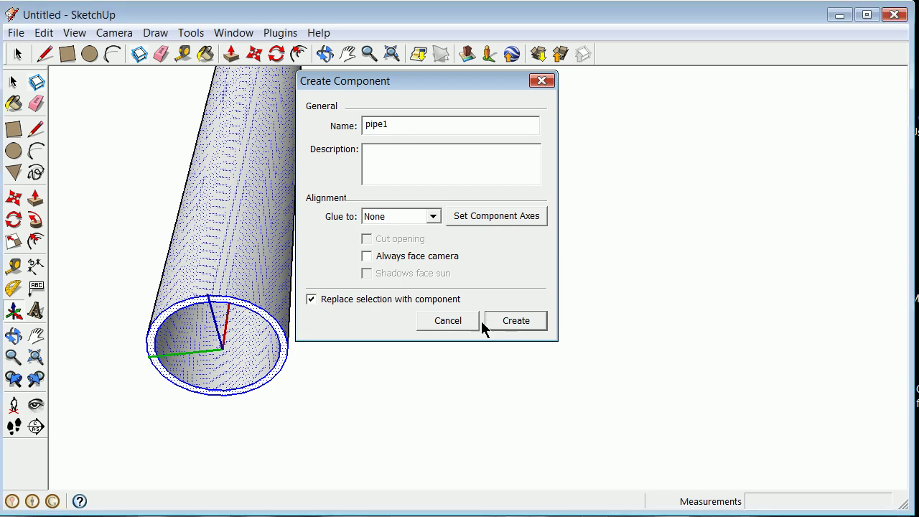
{"action": "left_click", "coordinate": [508, 324]}
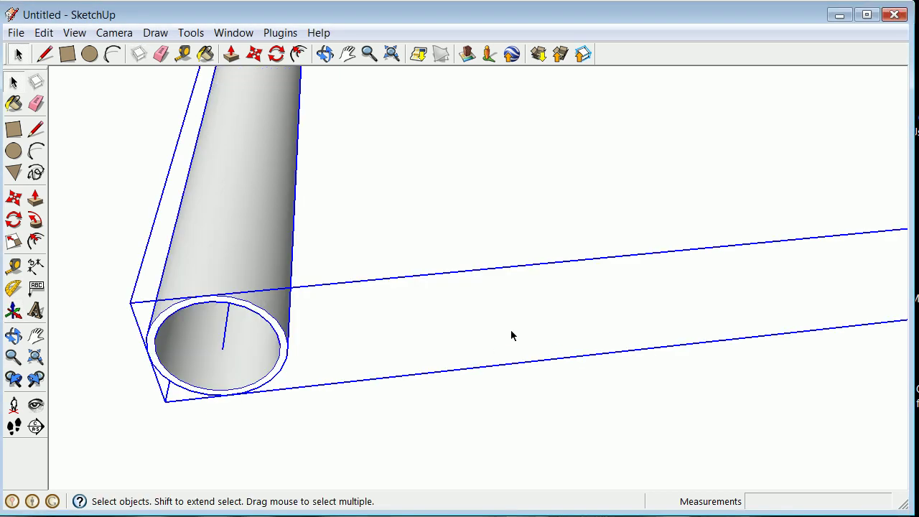
{"action": "scroll", "coordinate": [411, 316], "scroll_direction": "down", "scroll_amount": 10}
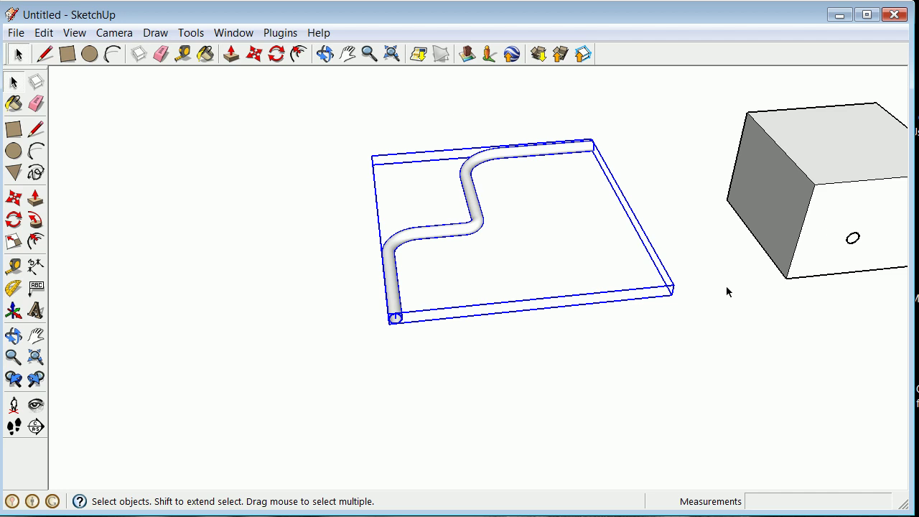
- Add a layer named assembly and make it the current layer, plus one extra layer with its default name
{"action": "left_click", "coordinate": [233, 32]}
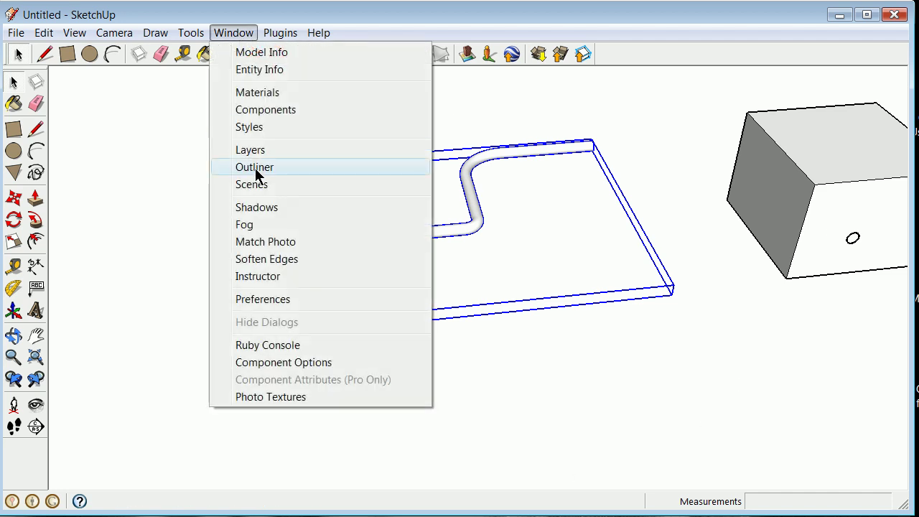
{"action": "left_click", "coordinate": [253, 151]}
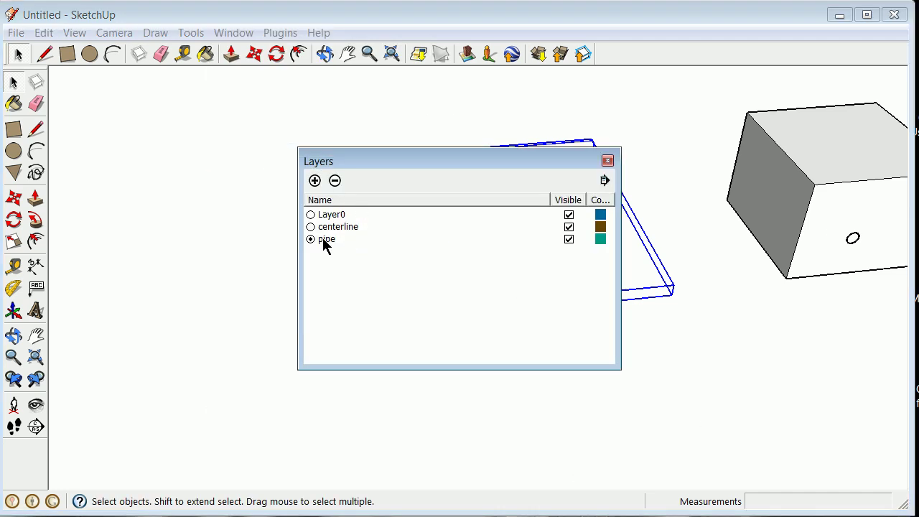
{"action": "left_click", "coordinate": [314, 180]}
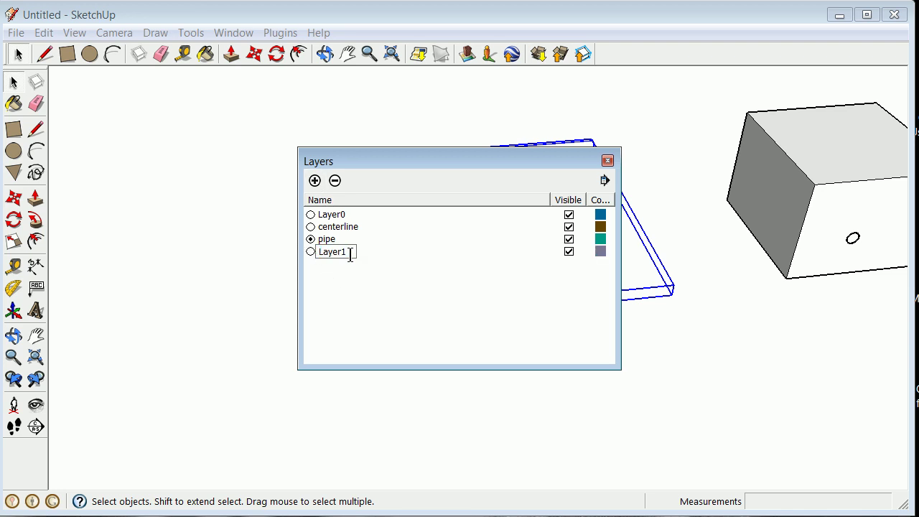
{"action": "type", "text": "assembly"}
{"action": "left_click", "coordinate": [310, 251]}
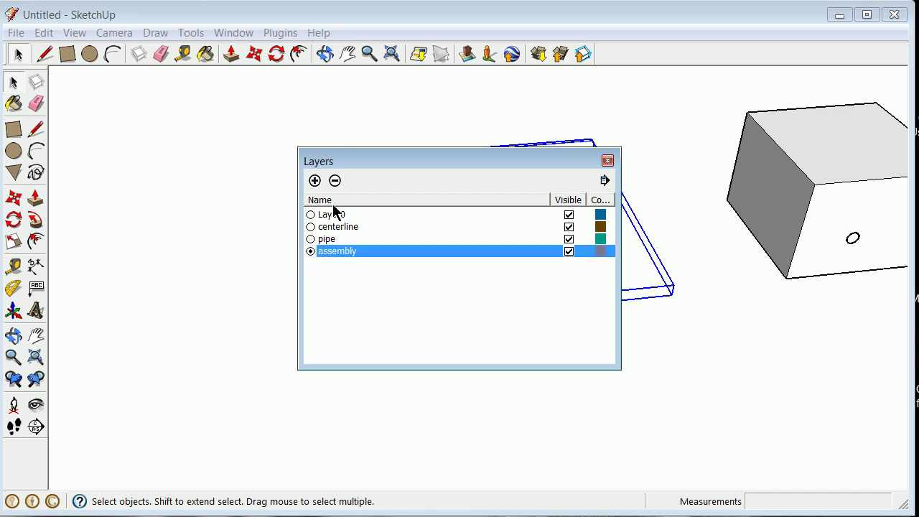
{"action": "left_click", "coordinate": [314, 180]}
{"action": "left_click", "coordinate": [608, 160]}
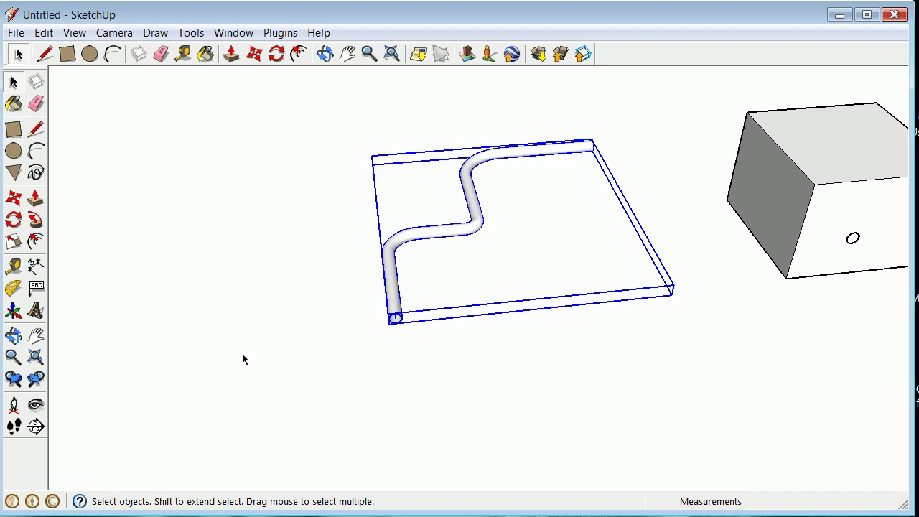
- Draw a circle with a 12" radius on the ground, away from the pipe on the side opposite the box
{"action": "scroll", "coordinate": [301, 360], "scroll_direction": "down", "scroll_amount": 6}
{"action": "scroll", "coordinate": [239, 386], "scroll_direction": "up", "scroll_amount": 4}
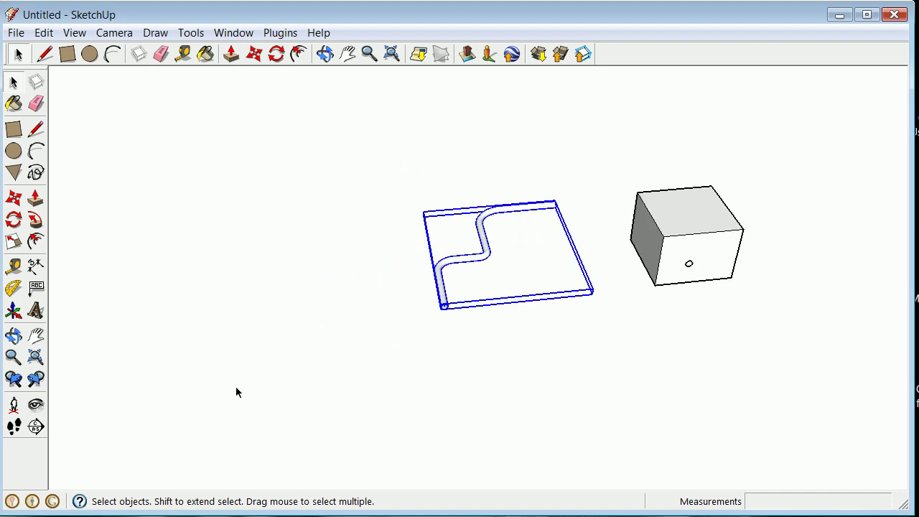
{"action": "left_click", "coordinate": [13, 151]}
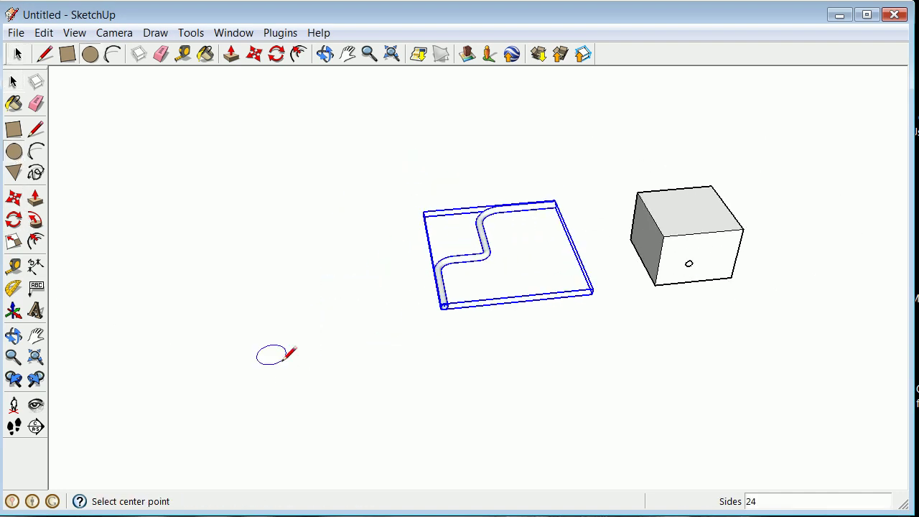
{"action": "left_click", "coordinate": [236, 303]}
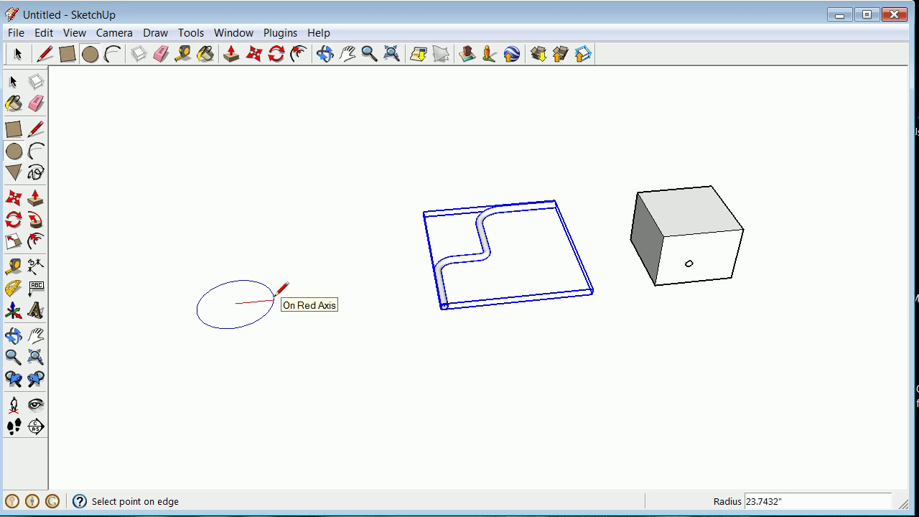
{"action": "key", "text": "Return"}
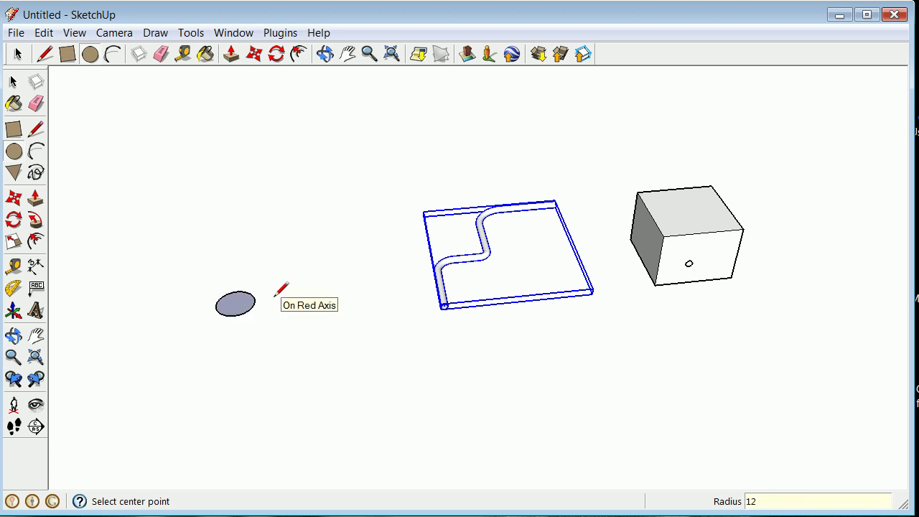
- Offset the edge of the 12" radius circle outward by 2"
{"action": "scroll", "coordinate": [281, 289], "scroll_direction": "up", "scroll_amount": 5}
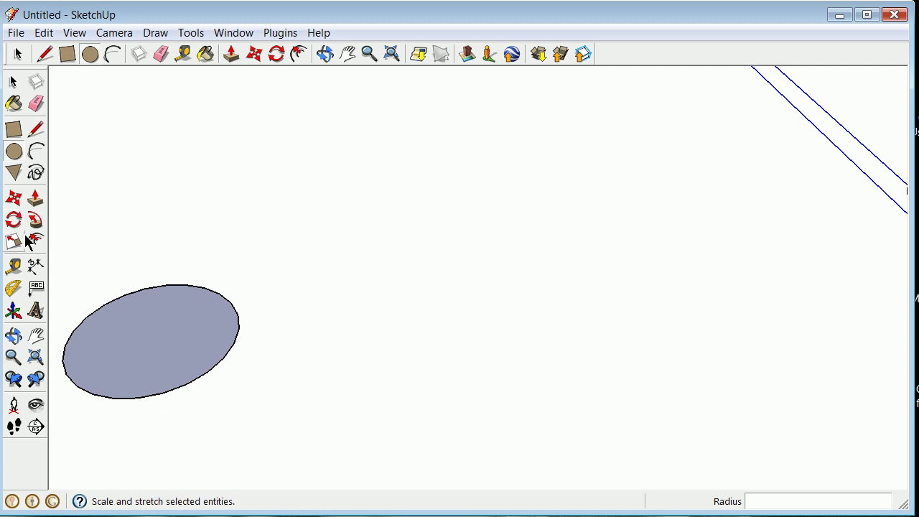
{"action": "left_click", "coordinate": [36, 241]}
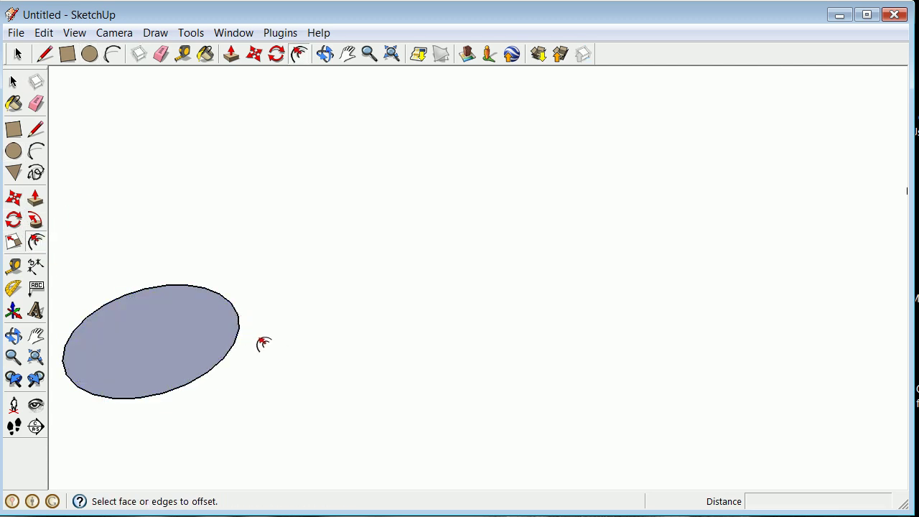
{"action": "left_click", "coordinate": [239, 328]}
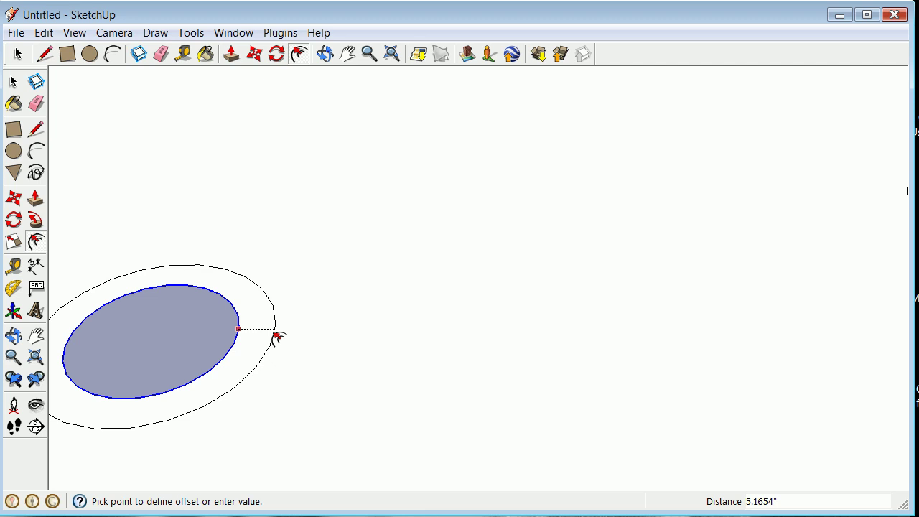
{"action": "type", "text": "2"}
{"action": "key", "text": "Return"}
- Offset the inner circle outward by 1" to divide the surrounding ring into two concentric bands
{"action": "scroll", "coordinate": [240, 334], "scroll_direction": "up", "scroll_amount": 3}
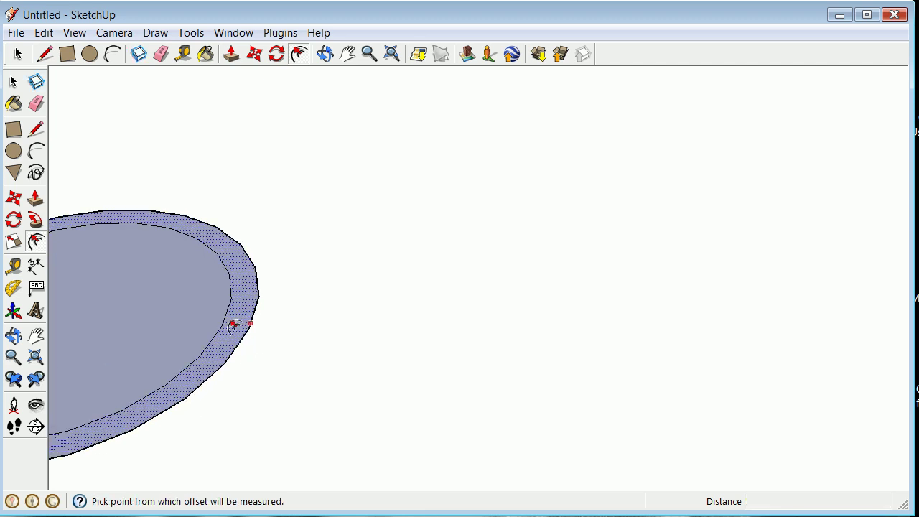
{"action": "left_click", "coordinate": [222, 322]}
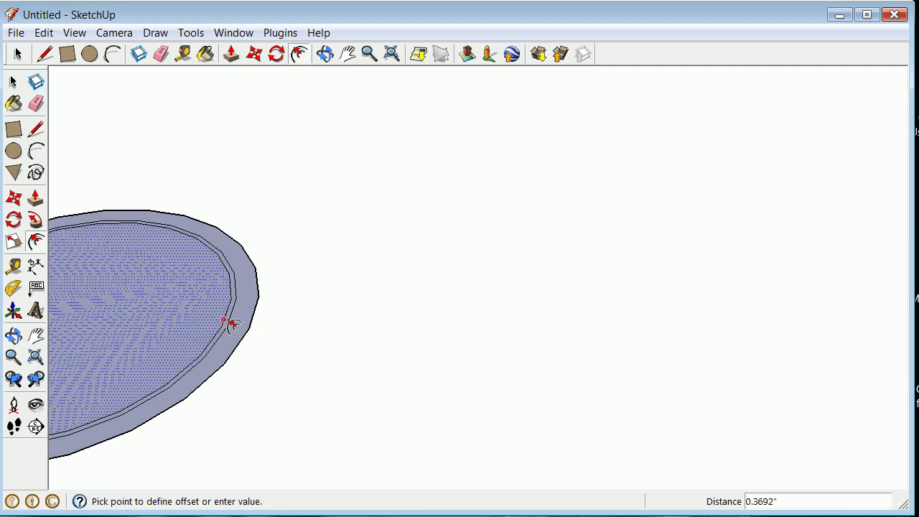
{"action": "type", "text": "1"}
{"action": "key", "text": "Return"}
{"action": "scroll", "coordinate": [287, 349], "scroll_direction": "down", "scroll_amount": 5}
{"action": "scroll", "coordinate": [242, 370], "scroll_direction": "down", "scroll_amount": 3}
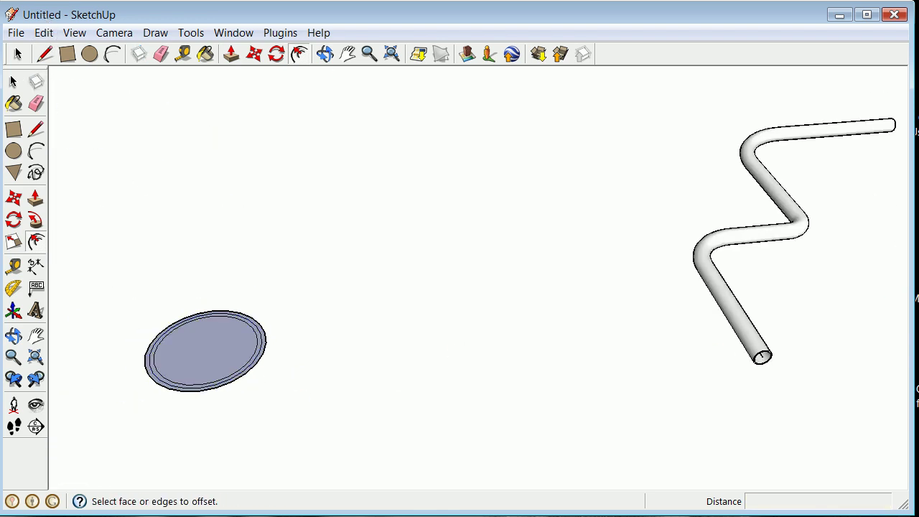
- Try Layer1 as the current layer, and switch back to the assembly layer
{"action": "left_click", "coordinate": [232, 34]}
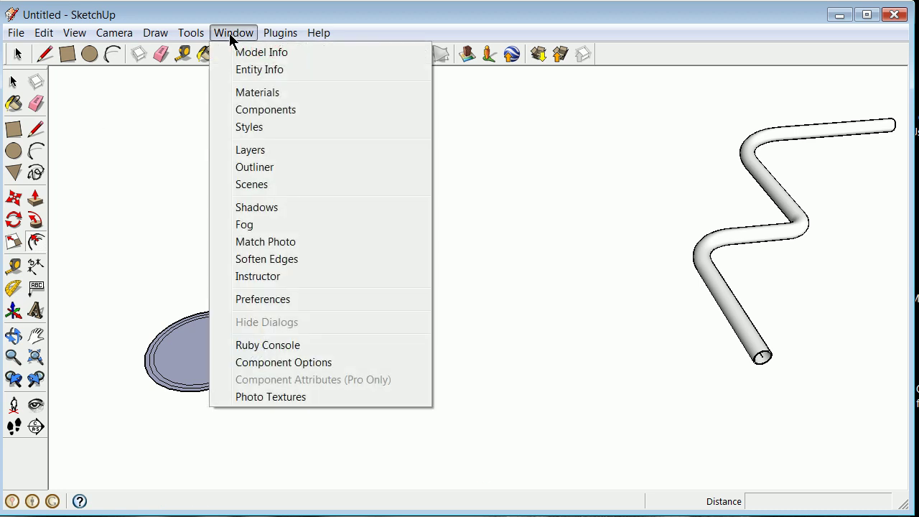
{"action": "left_click", "coordinate": [286, 149]}
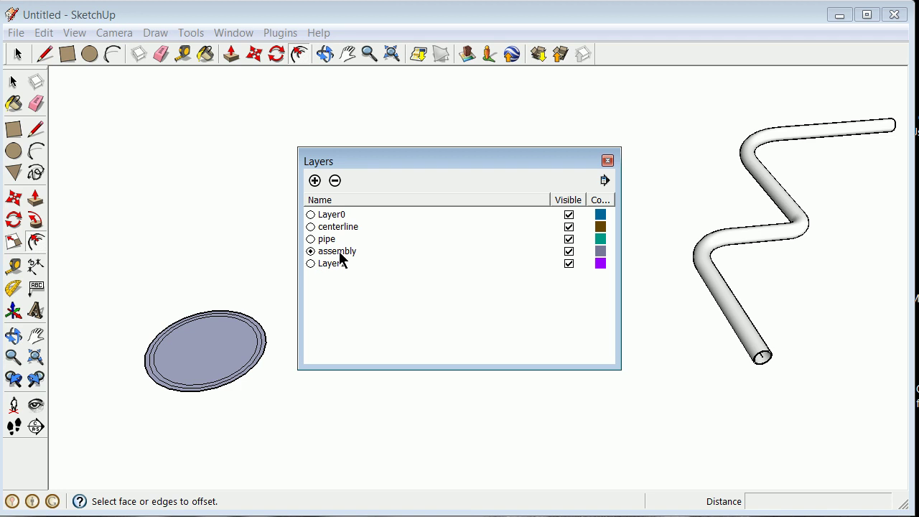
{"action": "left_click", "coordinate": [310, 264]}
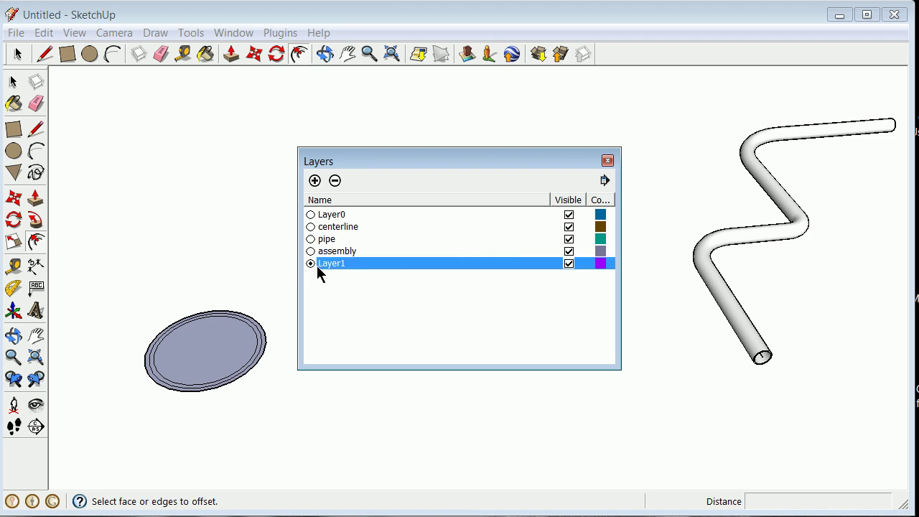
{"action": "left_click", "coordinate": [310, 251]}
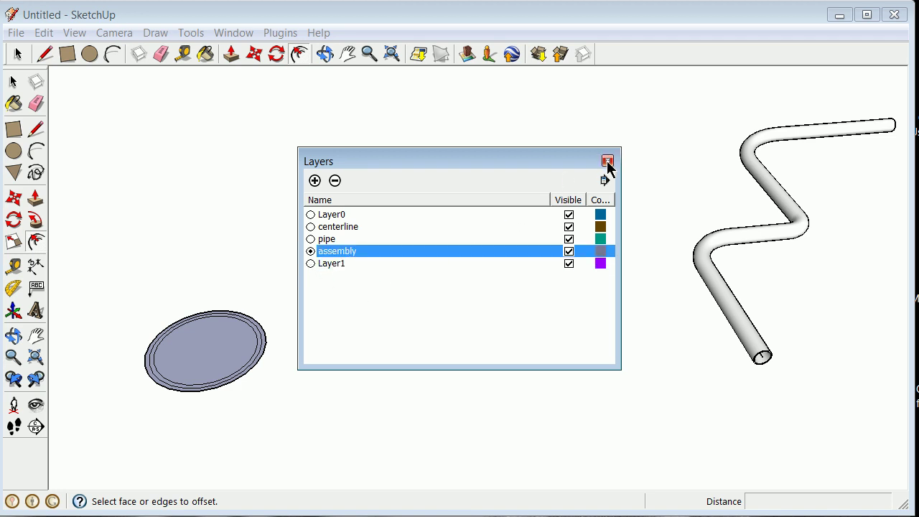
{"action": "left_click", "coordinate": [608, 161]}
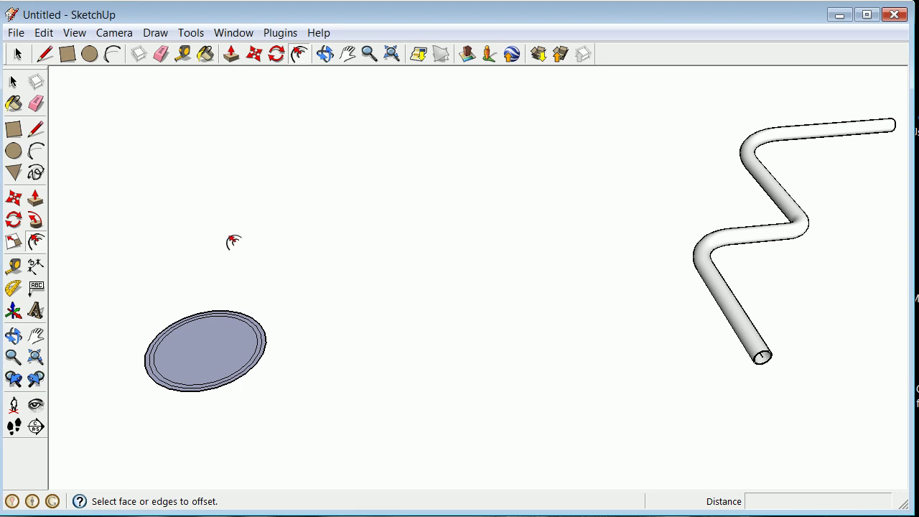
- Browse the components in the model and choose the pipe1 component for insertion
{"action": "left_click", "coordinate": [234, 33]}
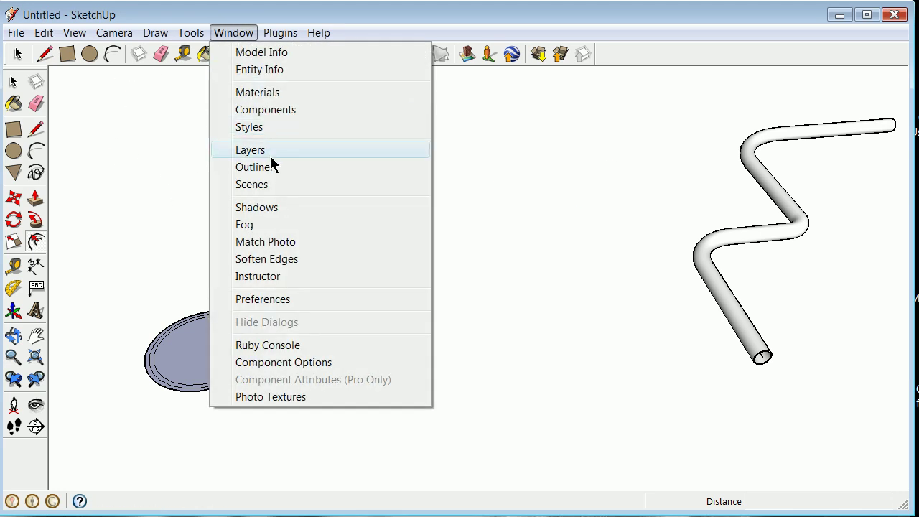
{"action": "mouse_move", "coordinate": [281, 34]}
{"action": "mouse_move", "coordinate": [236, 39]}
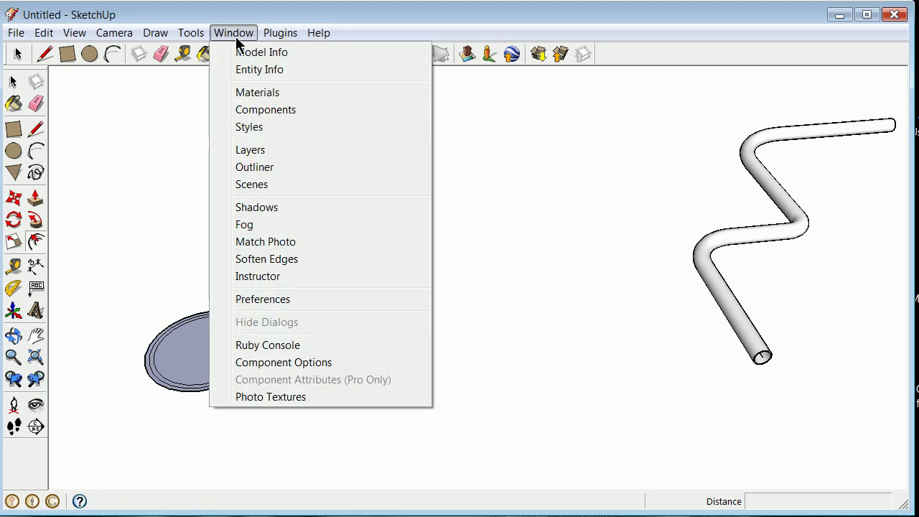
{"action": "left_click", "coordinate": [260, 112]}
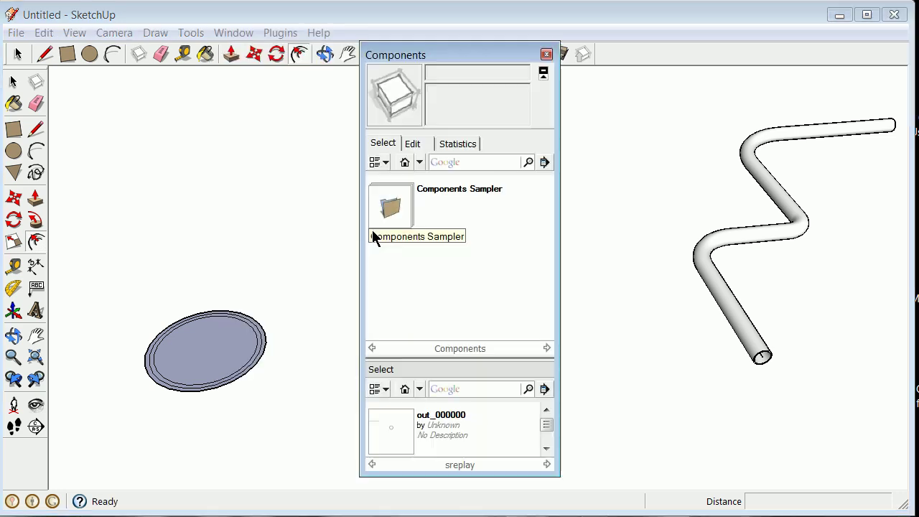
{"action": "left_click_drag", "start_coordinate": [550, 429], "coordinate": [550, 445]}
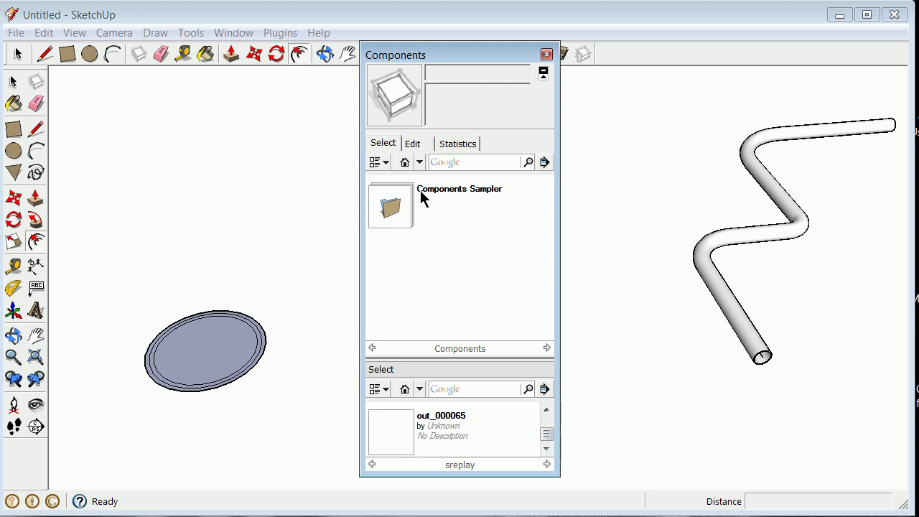
{"action": "left_click", "coordinate": [419, 164]}
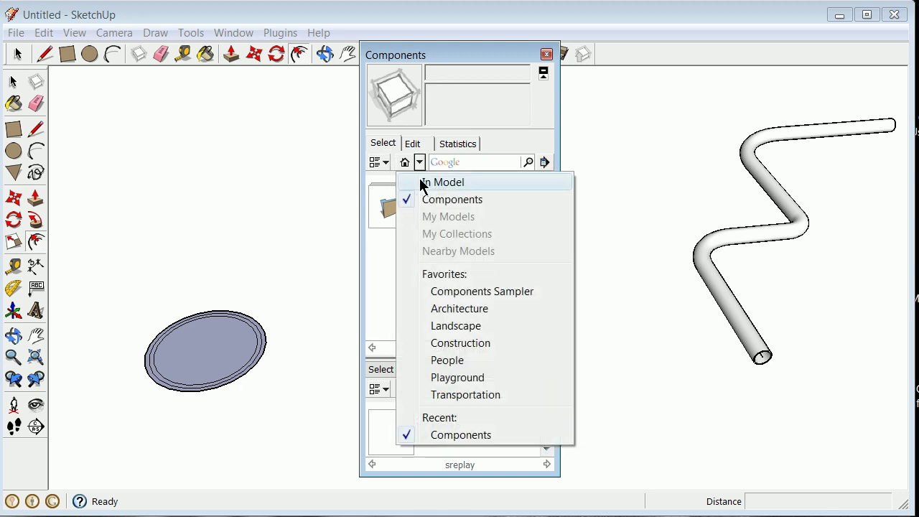
{"action": "left_click", "coordinate": [423, 181]}
{"action": "left_click", "coordinate": [401, 205]}
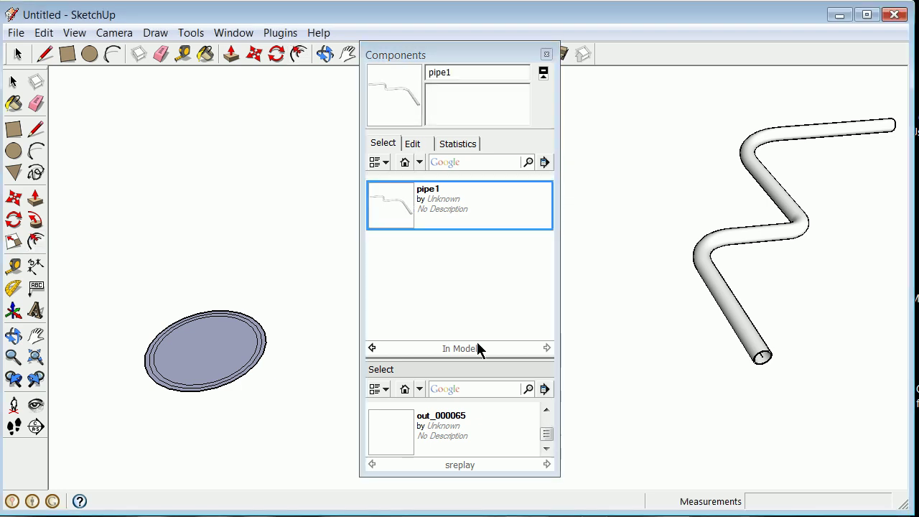
- Place a pipe1 instance with its end centred on an endpoint of the middle concentric circle
{"action": "scroll", "coordinate": [245, 352], "scroll_direction": "up", "scroll_amount": 3}
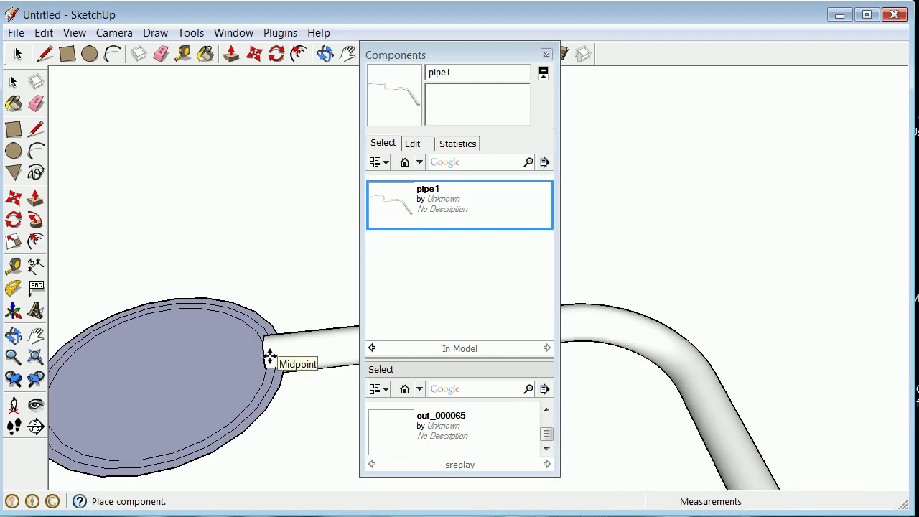
{"action": "scroll", "coordinate": [274, 356], "scroll_direction": "up", "scroll_amount": 4}
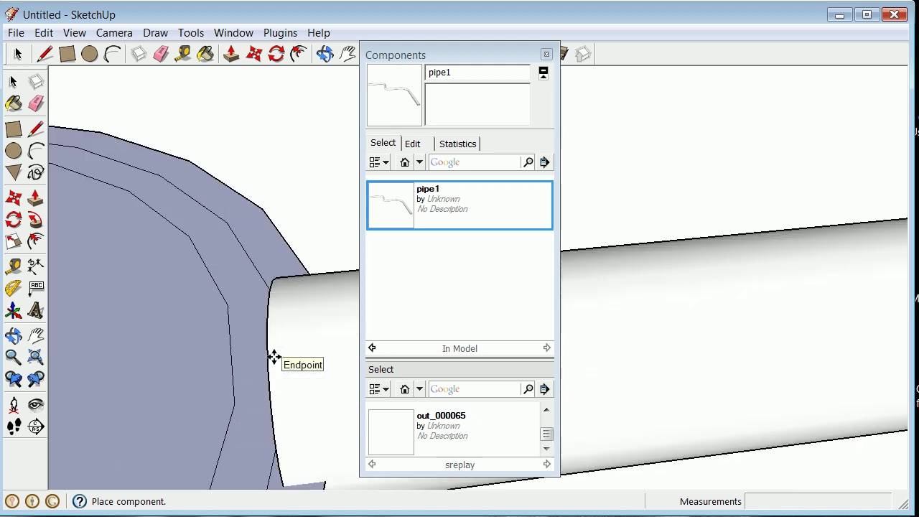
{"action": "scroll", "coordinate": [273, 275], "scroll_direction": "down", "scroll_amount": 6}
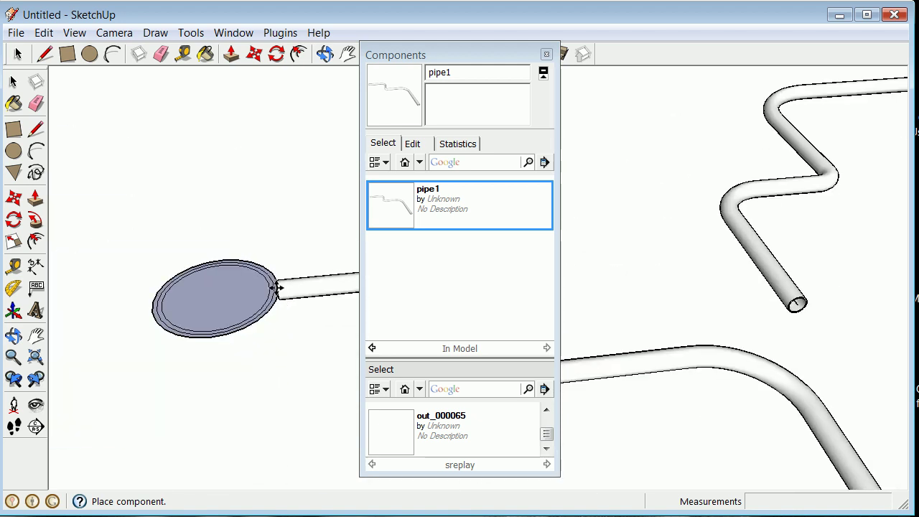
{"action": "scroll", "coordinate": [275, 285], "scroll_direction": "up", "scroll_amount": 5}
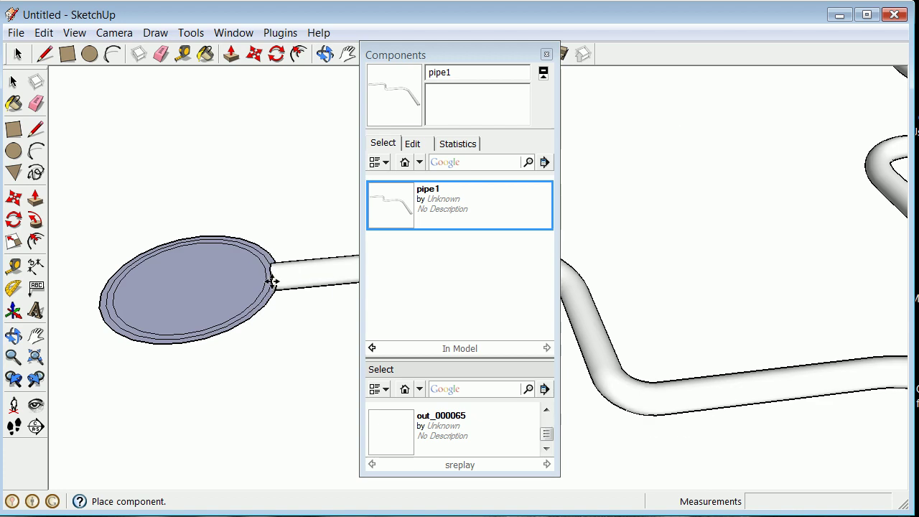
{"action": "left_click", "coordinate": [14, 335]}
{"action": "left_click_drag", "start_coordinate": [216, 309], "coordinate": [344, 292]}
{"action": "middle_click_drag", "start_coordinate": [333, 308], "coordinate": [345, 308]}
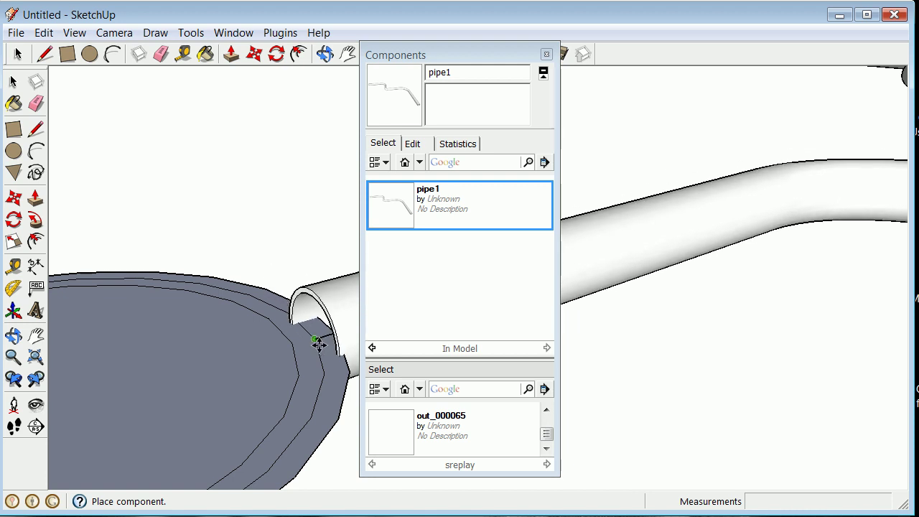
{"action": "left_click", "coordinate": [287, 318]}
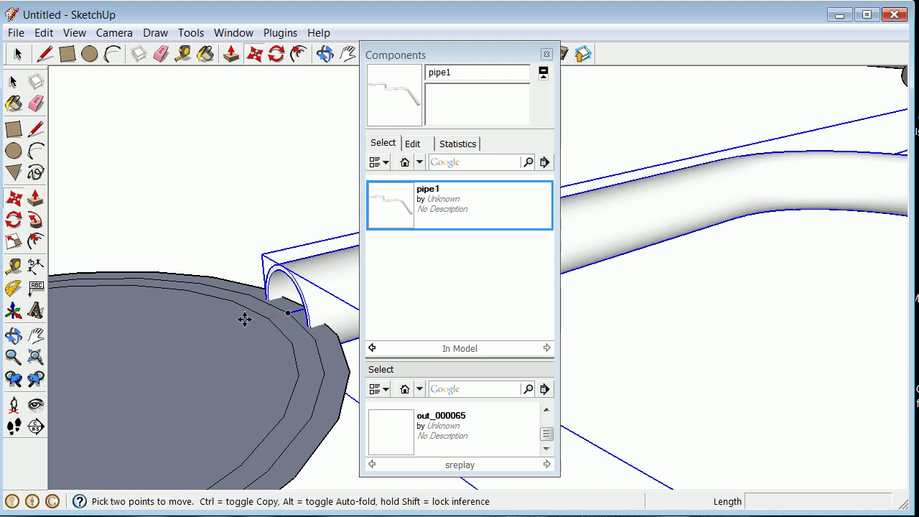
- Display the drawing axes in the model
{"action": "scroll", "coordinate": [240, 310], "scroll_direction": "down", "scroll_amount": 3}
{"action": "scroll", "coordinate": [241, 306], "scroll_direction": "up", "scroll_amount": 3}
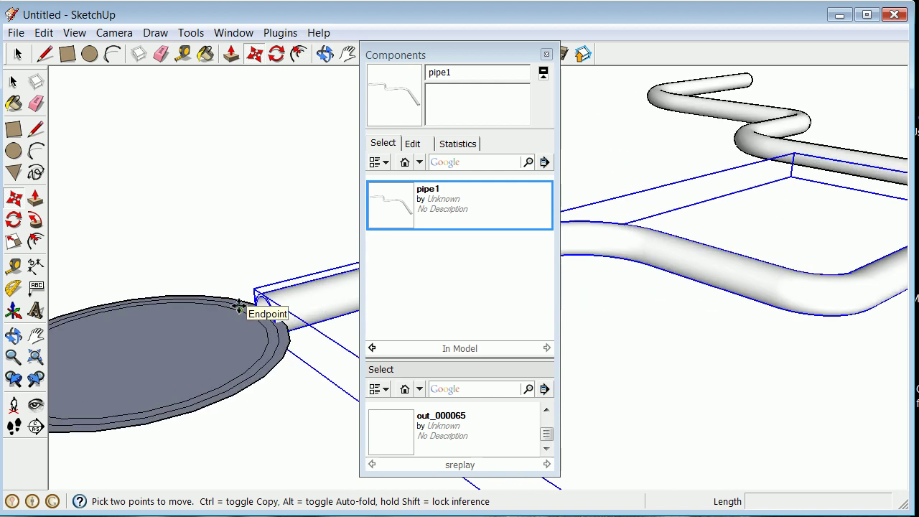
{"action": "scroll", "coordinate": [208, 298], "scroll_direction": "down", "scroll_amount": 1}
{"action": "scroll", "coordinate": [208, 298], "scroll_direction": "down", "scroll_amount": 5}
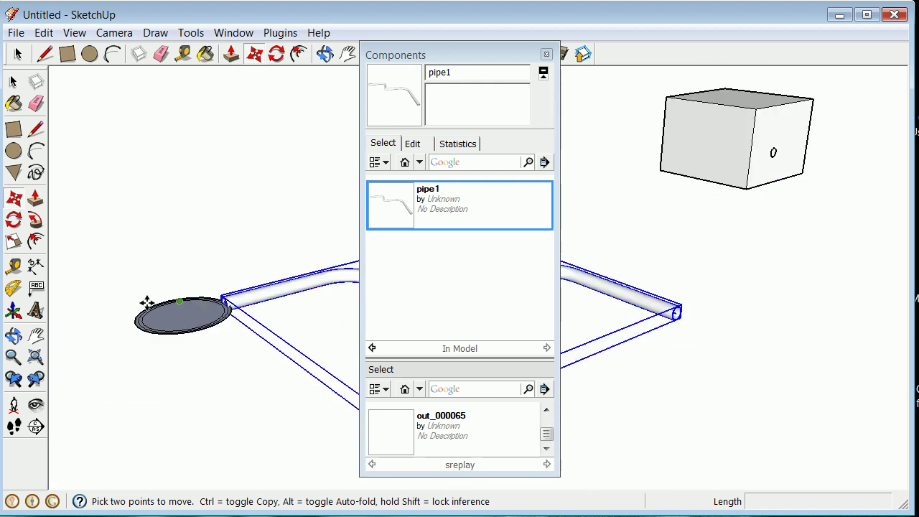
{"action": "scroll", "coordinate": [147, 303], "scroll_direction": "up", "scroll_amount": 4}
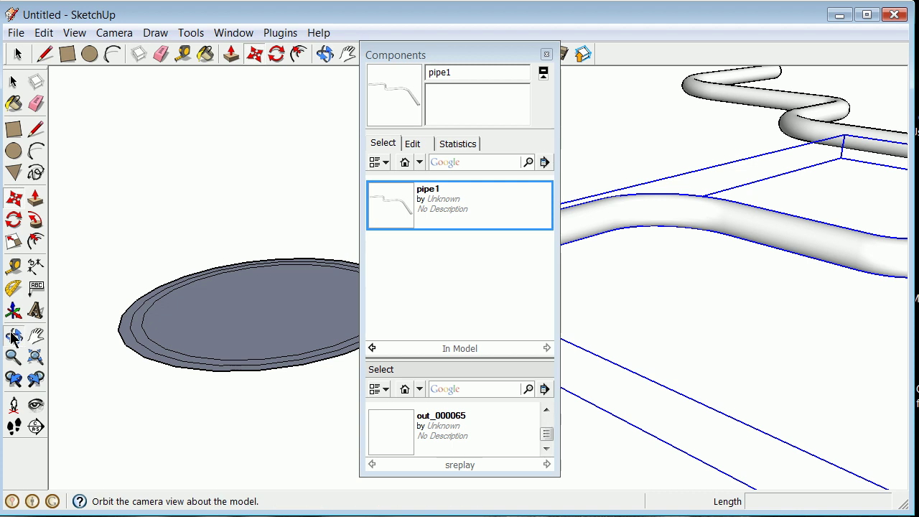
{"action": "left_click", "coordinate": [12, 337]}
{"action": "scroll", "coordinate": [246, 381], "scroll_direction": "up", "scroll_amount": 2}
{"action": "scroll", "coordinate": [246, 354], "scroll_direction": "down", "scroll_amount": 4}
{"action": "scroll", "coordinate": [273, 311], "scroll_direction": "up", "scroll_amount": 4}
{"action": "scroll", "coordinate": [278, 361], "scroll_direction": "up", "scroll_amount": 3}
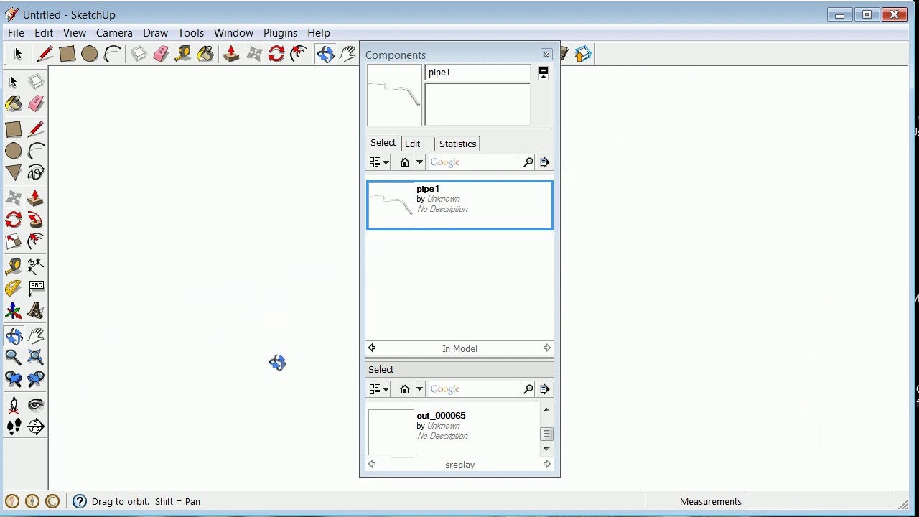
{"action": "scroll", "coordinate": [273, 356], "scroll_direction": "down", "scroll_amount": 4}
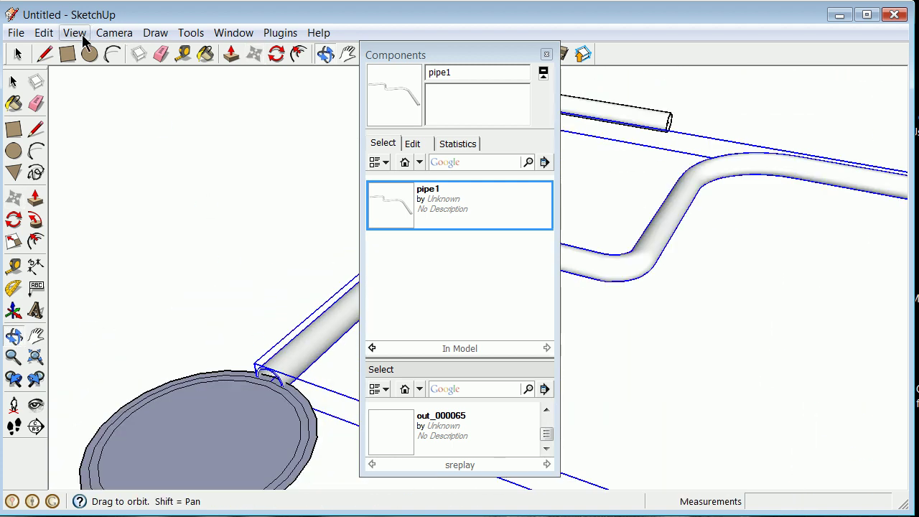
{"action": "left_click", "coordinate": [75, 33]}
{"action": "left_click", "coordinate": [84, 144]}
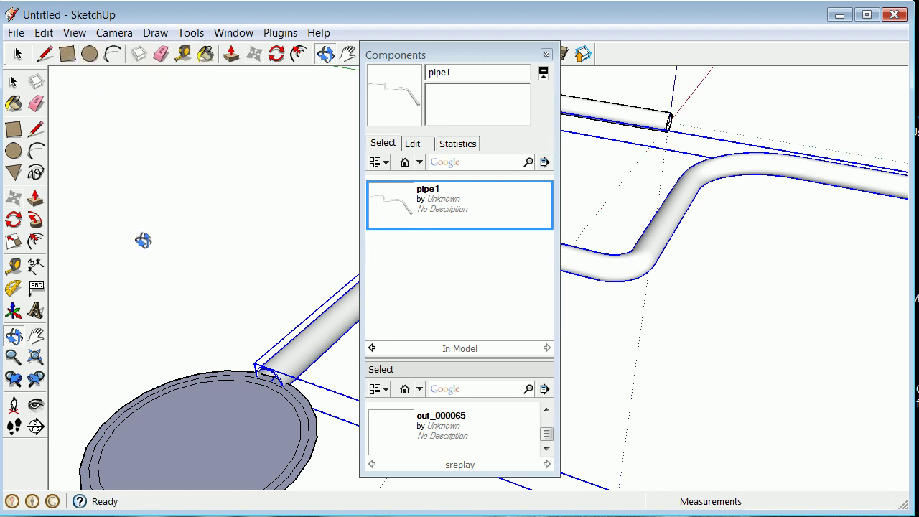
- Relocate the drawing axes with the origin at the placed pipe's end centre and the red axis along the line inside the pipe
{"action": "scroll", "coordinate": [151, 244], "scroll_direction": "down", "scroll_amount": 3}
{"action": "scroll", "coordinate": [285, 211], "scroll_direction": "down", "scroll_amount": 3}
{"action": "scroll", "coordinate": [240, 260], "scroll_direction": "up", "scroll_amount": 4}
{"action": "scroll", "coordinate": [293, 263], "scroll_direction": "up", "scroll_amount": 2}
{"action": "scroll", "coordinate": [269, 261], "scroll_direction": "down", "scroll_amount": 6}
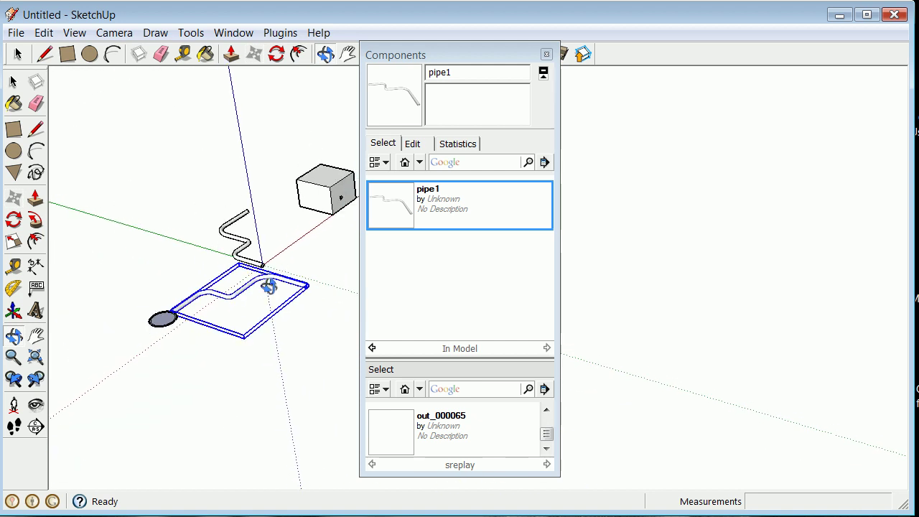
{"action": "scroll", "coordinate": [148, 321], "scroll_direction": "up", "scroll_amount": 5}
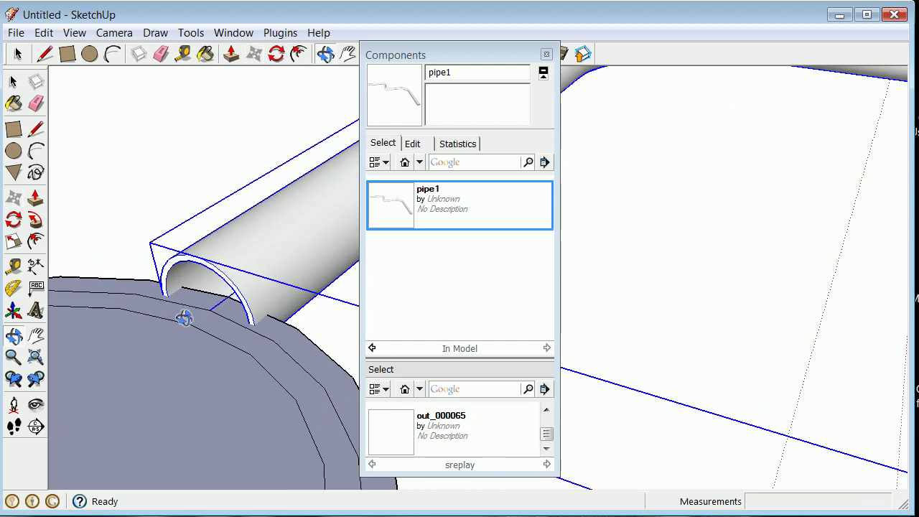
{"action": "scroll", "coordinate": [204, 311], "scroll_direction": "up", "scroll_amount": 1}
{"action": "left_click_drag", "start_coordinate": [203, 311], "coordinate": [335, 196]}
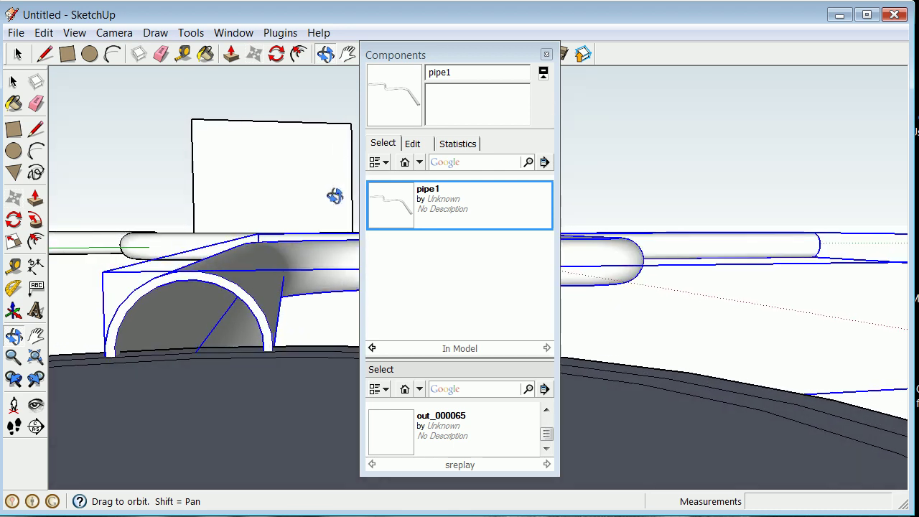
{"action": "left_click", "coordinate": [14, 311]}
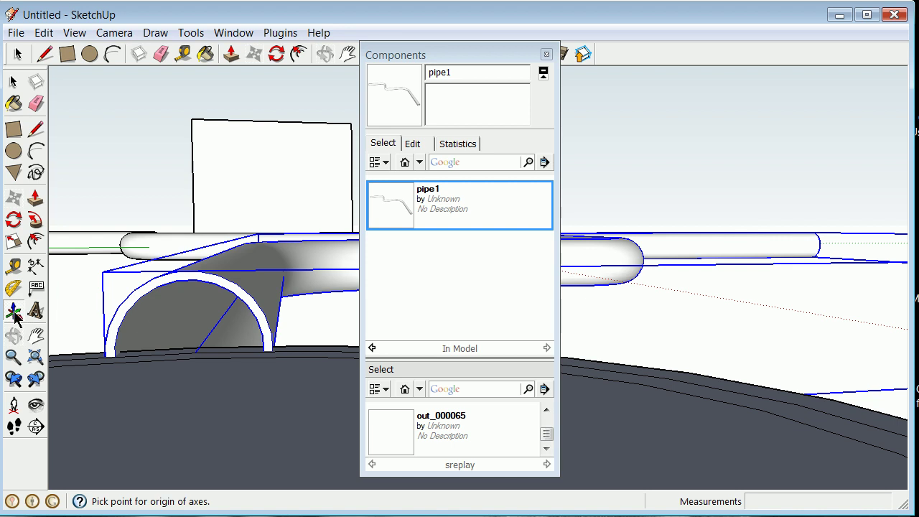
{"action": "left_click", "coordinate": [195, 353]}
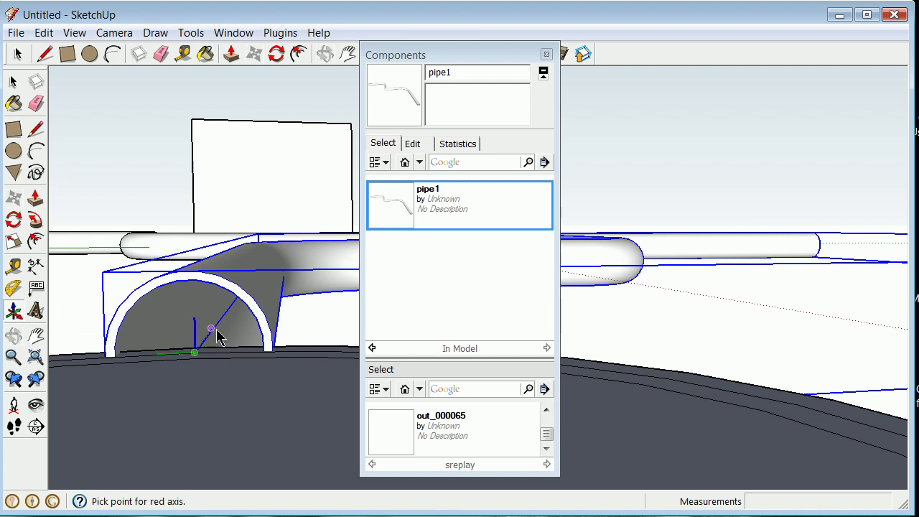
{"action": "left_click", "coordinate": [212, 331]}
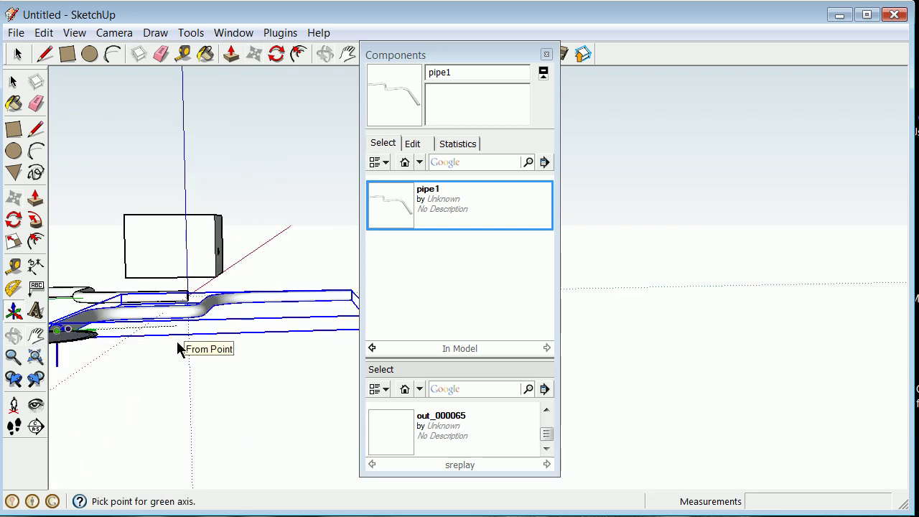
{"action": "left_click", "coordinate": [177, 341]}
- Draw a rectangle about 25.7" by 11.9" on the ground beside the concentric circles
{"action": "key", "text": "o"}
{"action": "scroll", "coordinate": [62, 322], "scroll_direction": "up", "scroll_amount": 5}
{"action": "scroll", "coordinate": [63, 323], "scroll_direction": "down", "scroll_amount": 5}
{"action": "left_click_drag", "start_coordinate": [105, 352], "coordinate": [169, 377]}
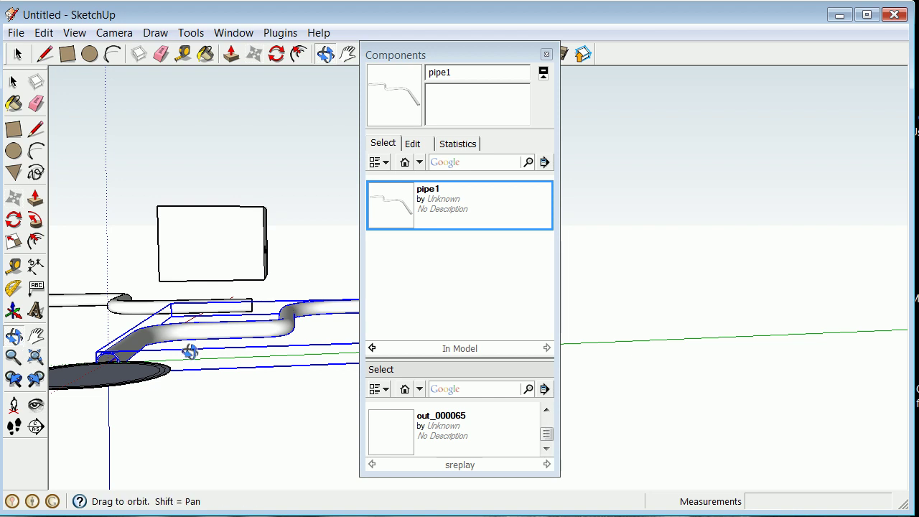
{"action": "scroll", "coordinate": [247, 424], "scroll_direction": "down", "scroll_amount": 5}
{"action": "left_click_drag", "start_coordinate": [180, 428], "coordinate": [183, 387]}
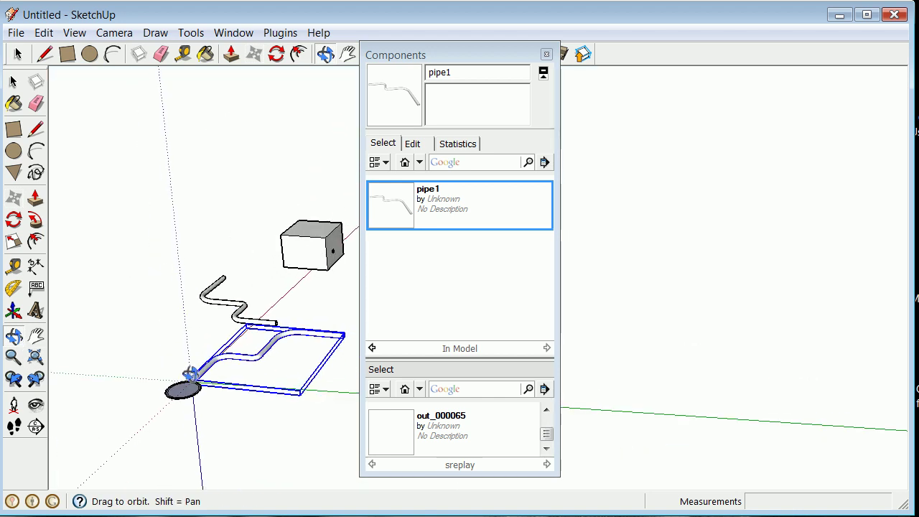
{"action": "scroll", "coordinate": [183, 387], "scroll_direction": "up", "scroll_amount": 5}
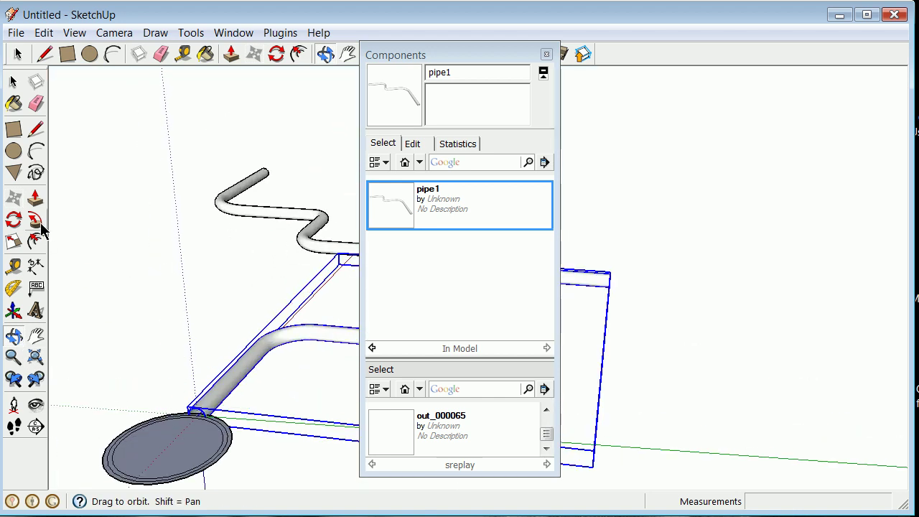
{"action": "left_click", "coordinate": [13, 129]}
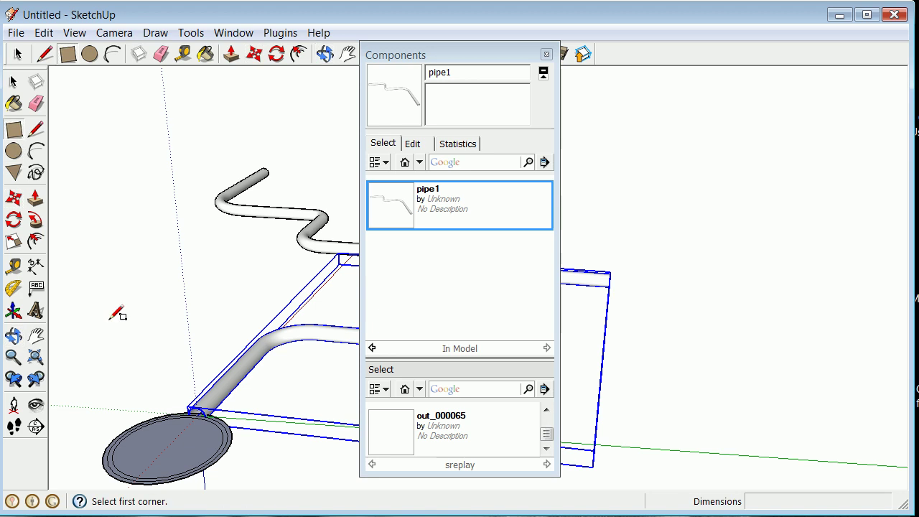
{"action": "left_click", "coordinate": [114, 410]}
{"action": "left_click", "coordinate": [124, 363]}
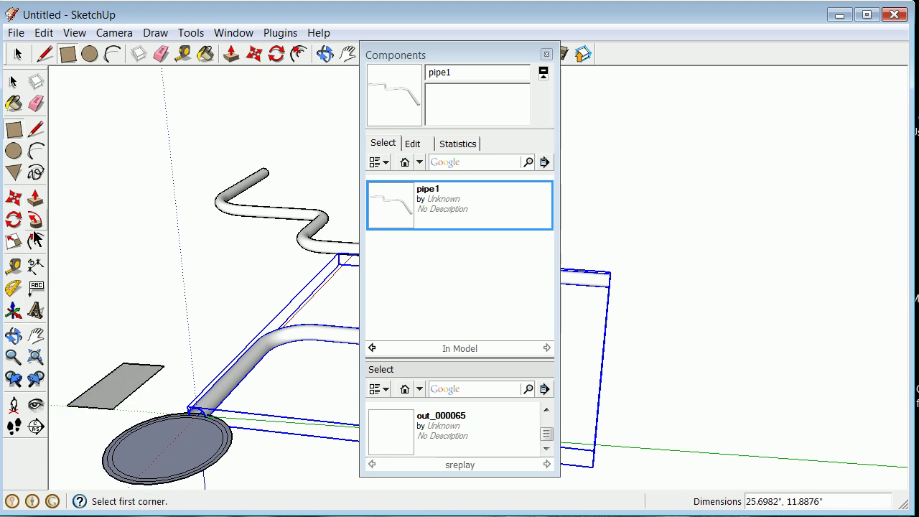
- Push/Pull the new rectangle upward about 10.7" into a box
{"action": "left_click", "coordinate": [35, 198]}
{"action": "left_click", "coordinate": [110, 392]}
{"action": "left_click", "coordinate": [115, 355]}
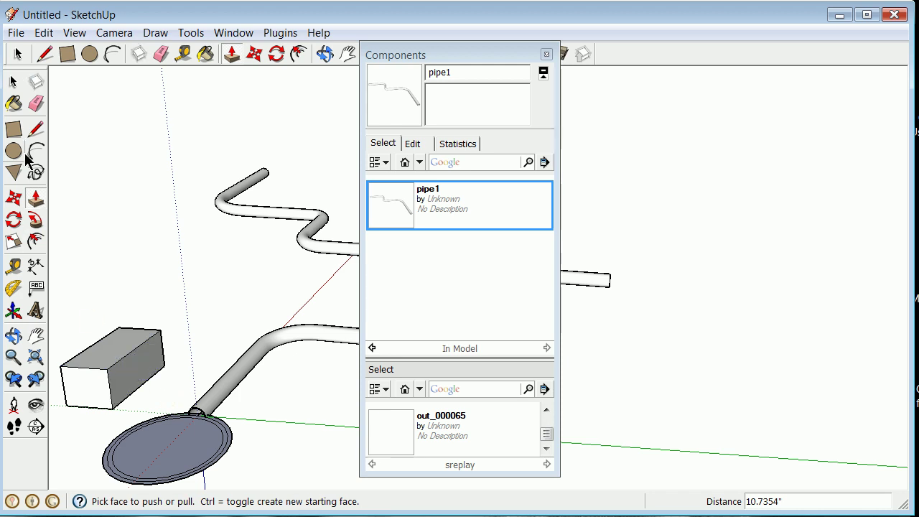
- Select the whole new box beside the circles and make it a group
{"action": "left_click", "coordinate": [13, 82]}
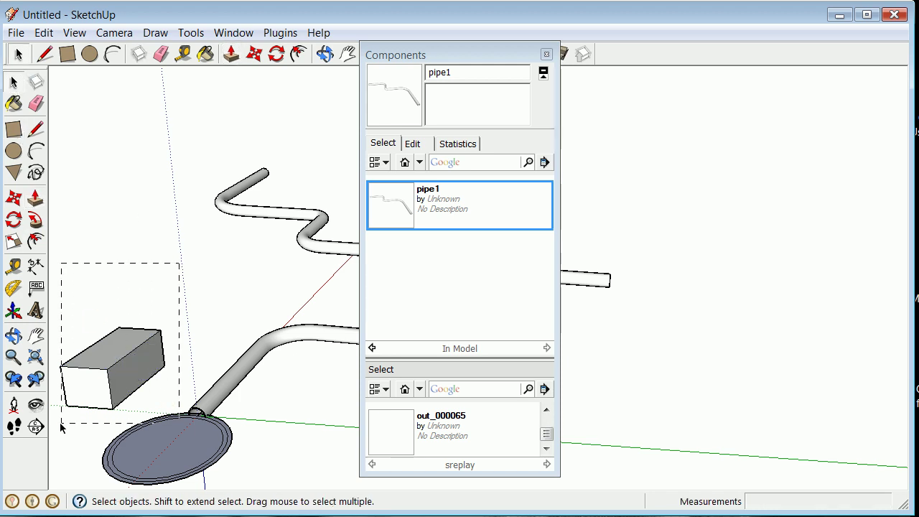
{"action": "left_click_drag", "start_coordinate": [66, 424], "coordinate": [56, 428]}
{"action": "scroll", "coordinate": [108, 290], "scroll_direction": "down", "scroll_amount": 2}
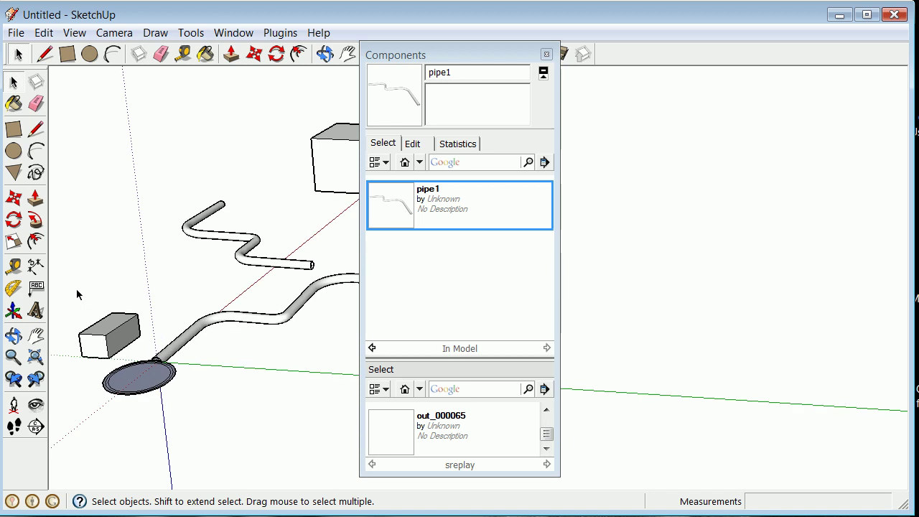
{"action": "left_click_drag", "start_coordinate": [94, 334], "coordinate": [145, 369]}
{"action": "right_click", "coordinate": [127, 351]}
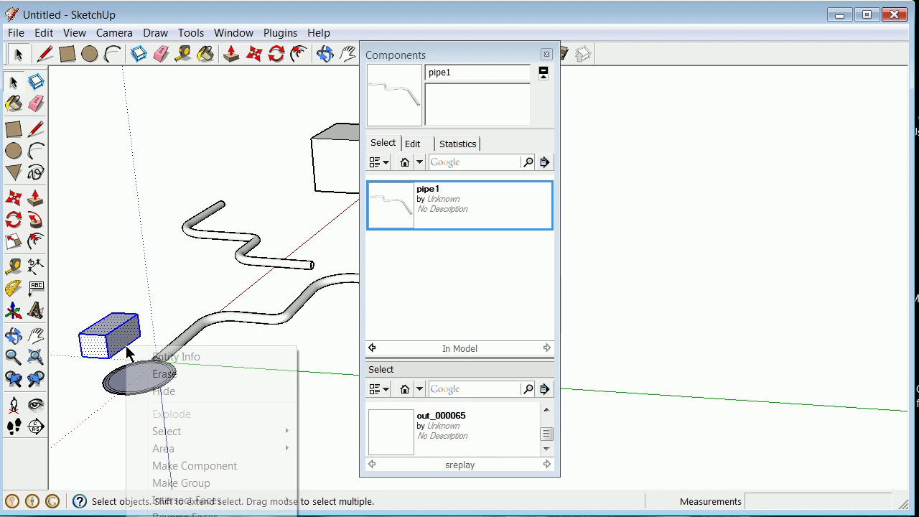
{"action": "left_click", "coordinate": [180, 483]}
{"action": "scroll", "coordinate": [149, 375], "scroll_direction": "up", "scroll_amount": 4}
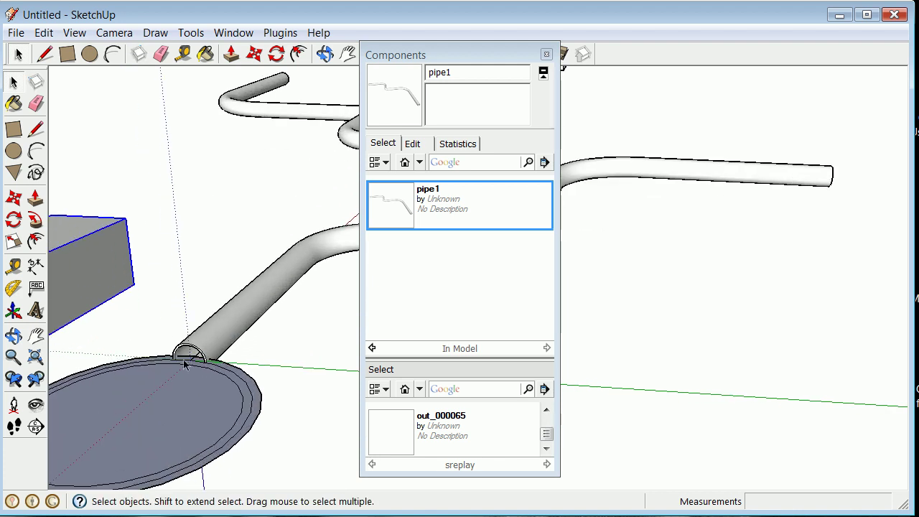
{"action": "scroll", "coordinate": [184, 367], "scroll_direction": "down", "scroll_amount": 8}
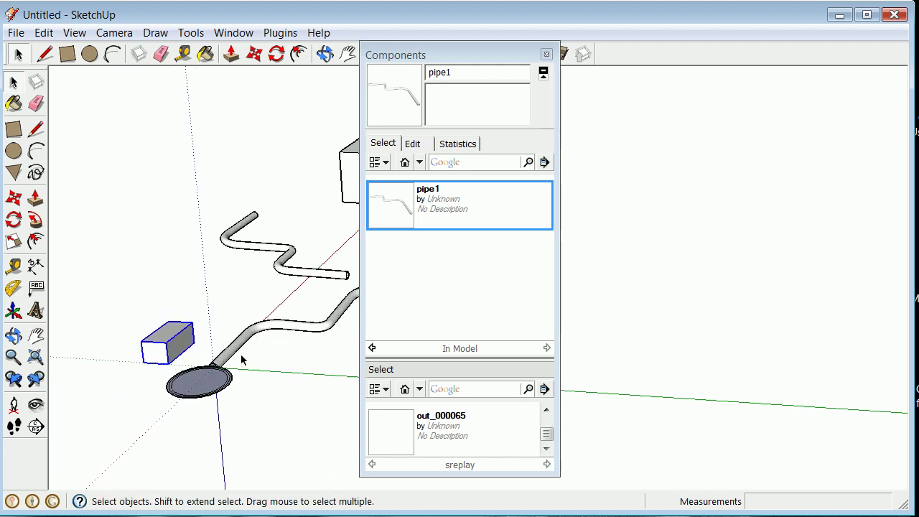
- Rotate the pipe placed on the concentric circles 90° about the green axis at its end centre so it stands upright
{"action": "left_click", "coordinate": [232, 350]}
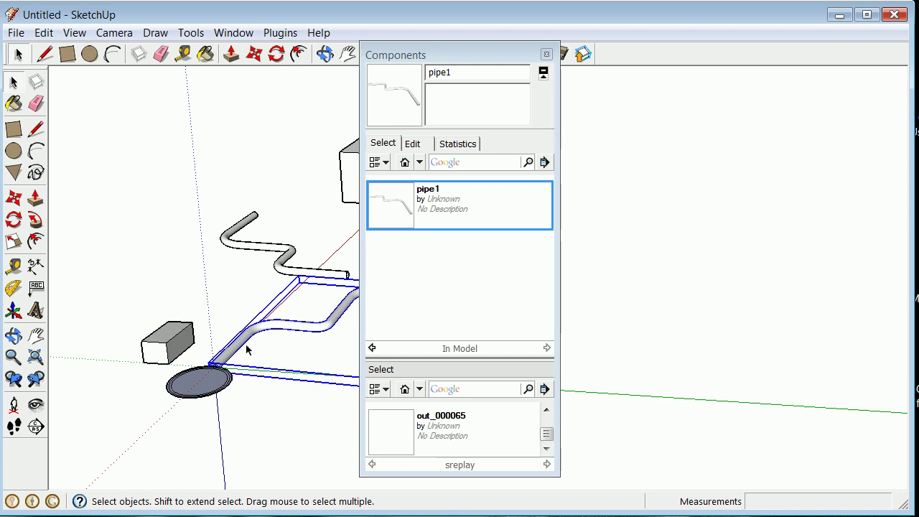
{"action": "left_click", "coordinate": [13, 220]}
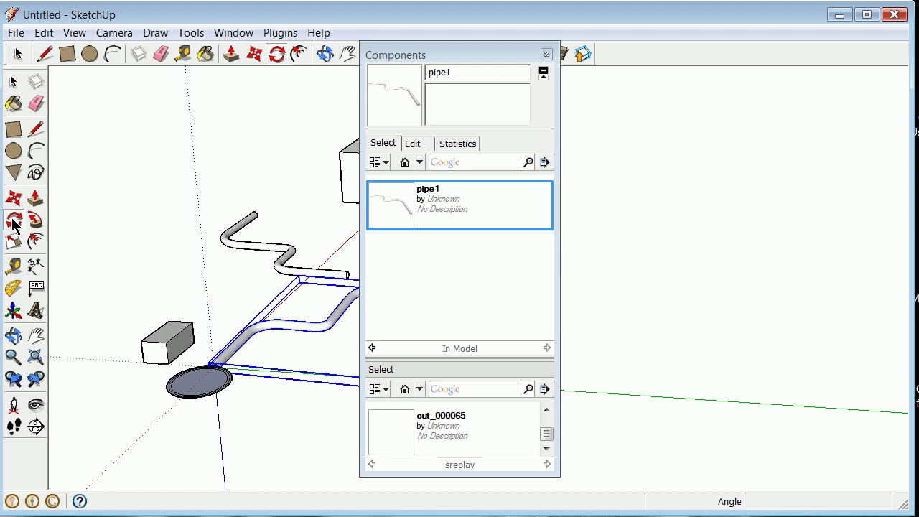
{"action": "scroll", "coordinate": [172, 346], "scroll_direction": "up", "scroll_amount": 4}
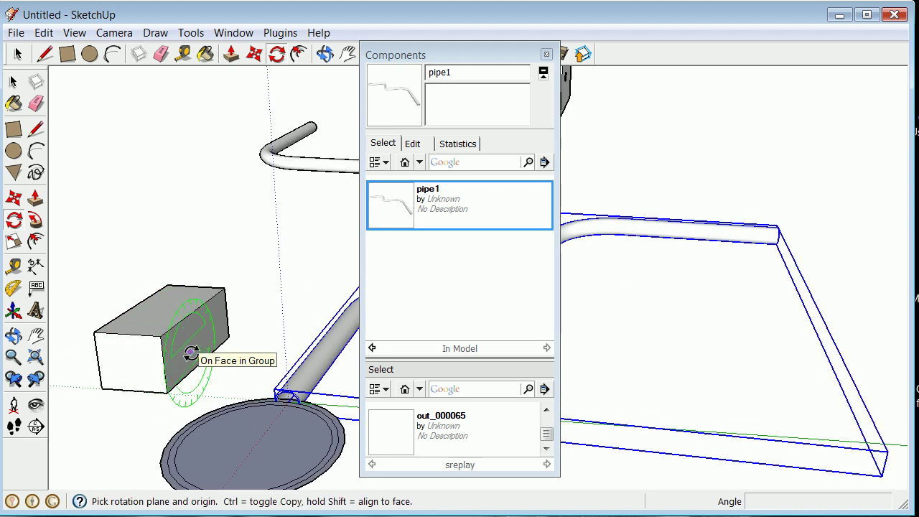
{"action": "scroll", "coordinate": [197, 359], "scroll_direction": "down", "scroll_amount": 4}
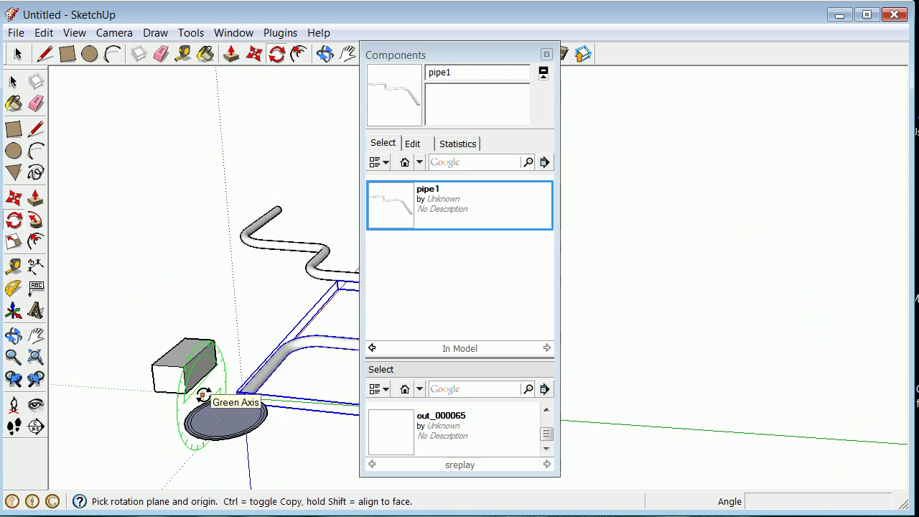
{"action": "scroll", "coordinate": [231, 405], "scroll_direction": "up", "scroll_amount": 5}
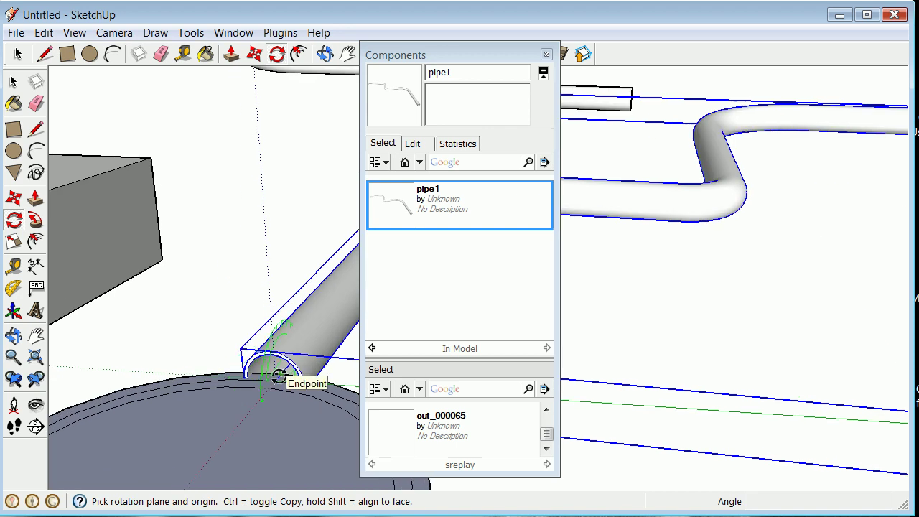
{"action": "scroll", "coordinate": [272, 381], "scroll_direction": "up", "scroll_amount": 2}
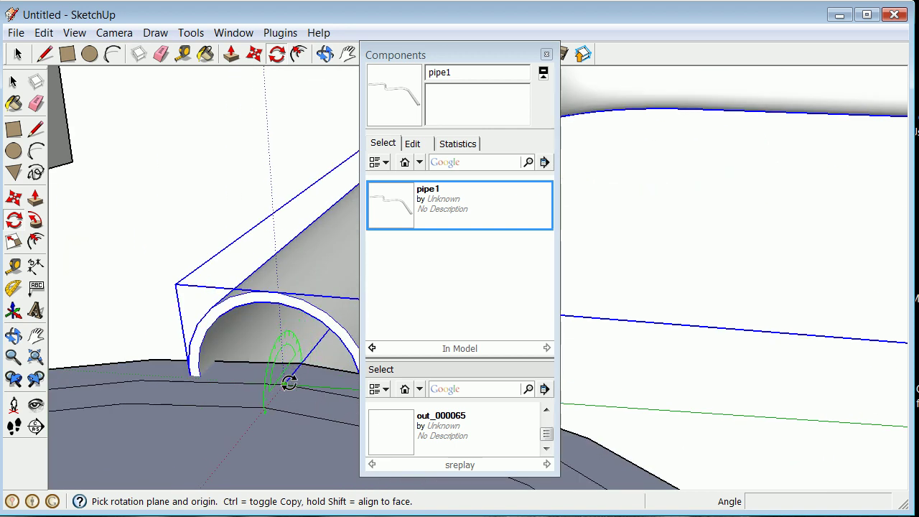
{"action": "left_click", "coordinate": [288, 383]}
{"action": "left_click", "coordinate": [311, 350]}
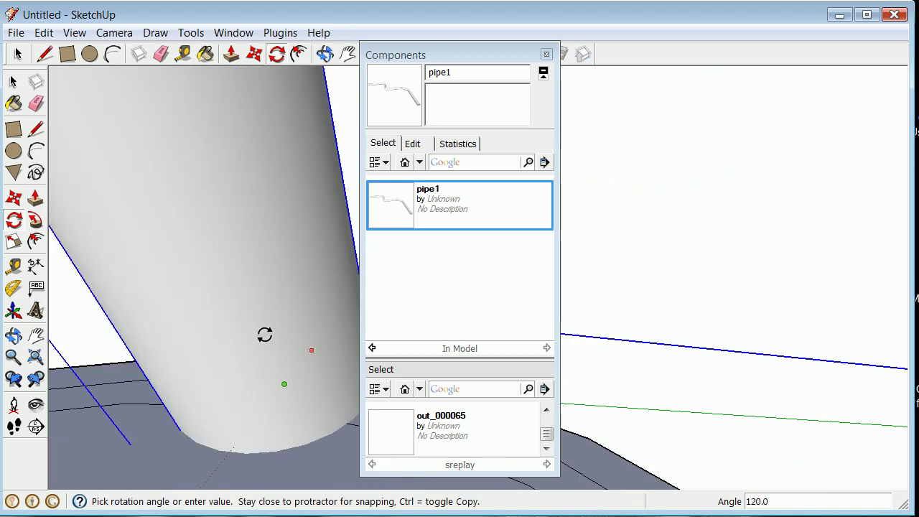
{"action": "key", "text": "Return"}
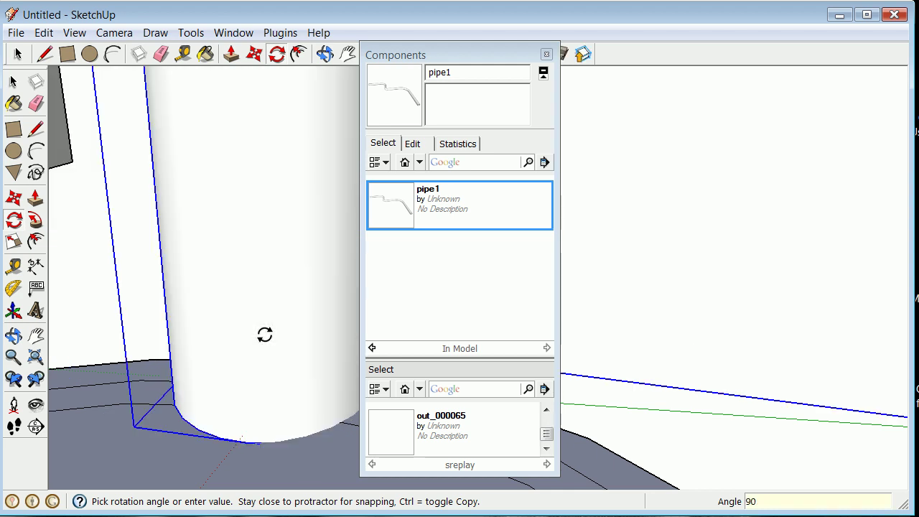
{"action": "scroll", "coordinate": [265, 335], "scroll_direction": "down", "scroll_amount": 8}
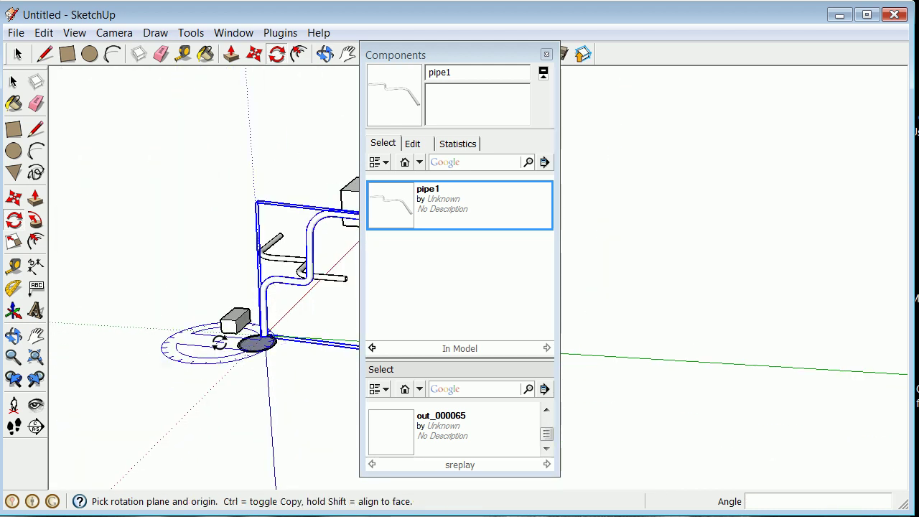
{"action": "left_click", "coordinate": [13, 82]}
{"action": "left_click", "coordinate": [202, 255]}
{"action": "scroll", "coordinate": [173, 280], "scroll_direction": "down", "scroll_amount": 3}
{"action": "scroll", "coordinate": [216, 295], "scroll_direction": "up", "scroll_amount": 5}
{"action": "scroll", "coordinate": [217, 292], "scroll_direction": "up", "scroll_amount": 5}
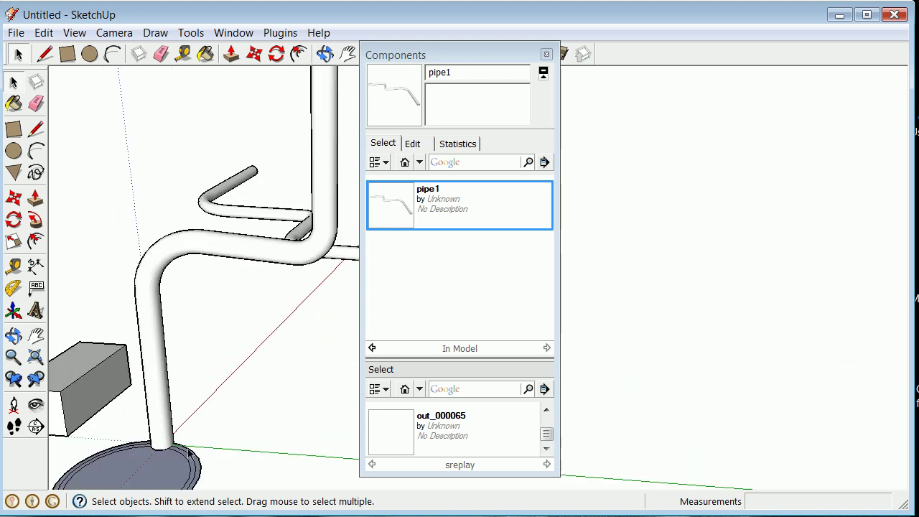
{"action": "scroll", "coordinate": [181, 453], "scroll_direction": "down", "scroll_amount": 3}
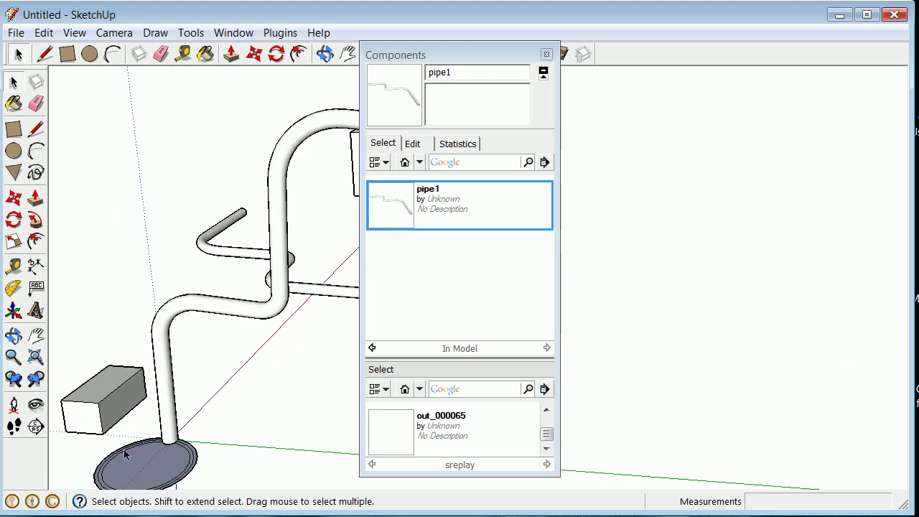
{"action": "scroll", "coordinate": [148, 438], "scroll_direction": "down", "scroll_amount": 3}
{"action": "scroll", "coordinate": [152, 437], "scroll_direction": "up", "scroll_amount": 5}
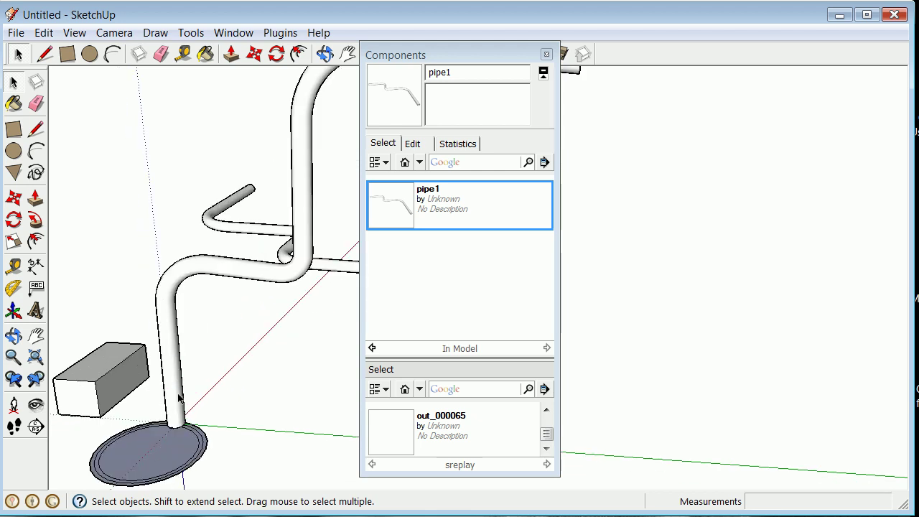
{"action": "left_click", "coordinate": [177, 388]}
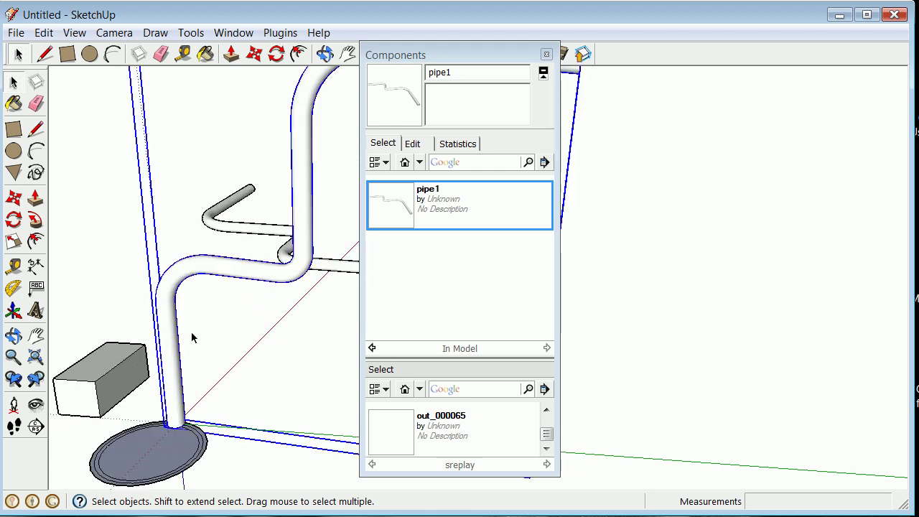
{"action": "left_click", "coordinate": [13, 221]}
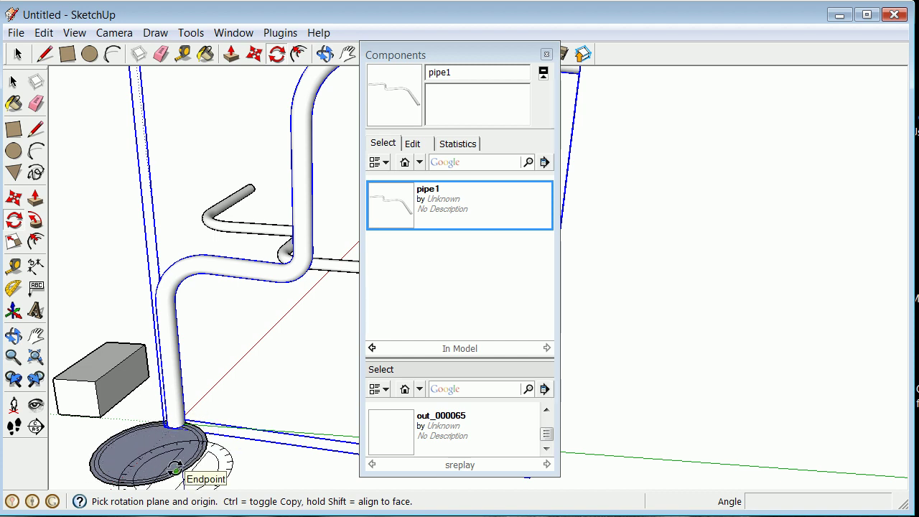
{"action": "left_click", "coordinate": [169, 430]}
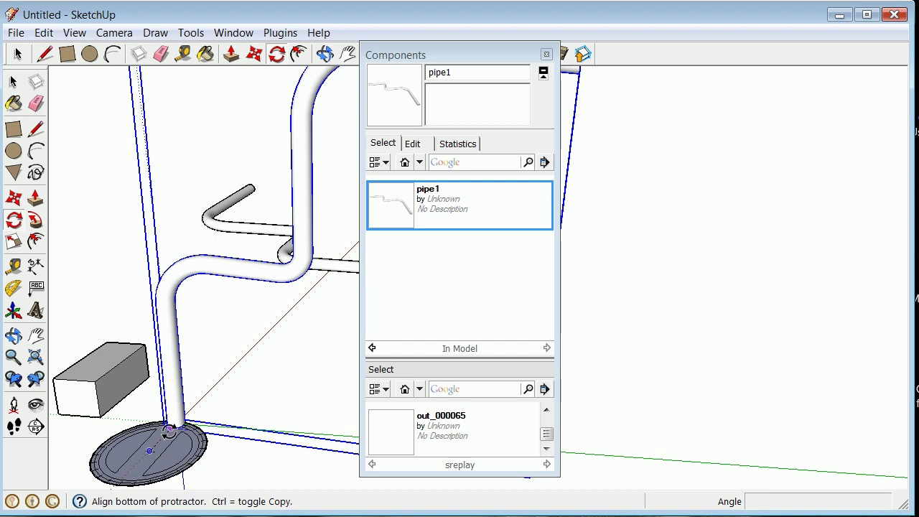
{"action": "scroll", "coordinate": [208, 384], "scroll_direction": "down", "scroll_amount": 1}
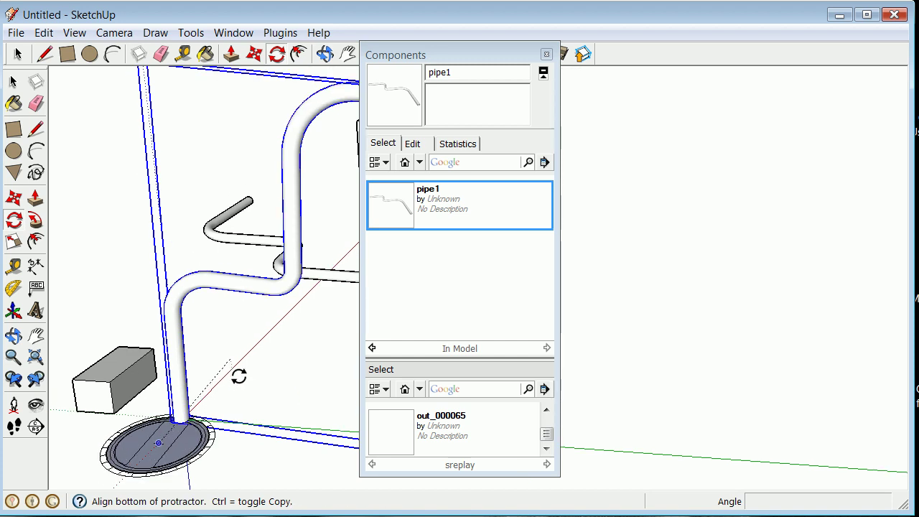
{"action": "left_click", "coordinate": [234, 381]}
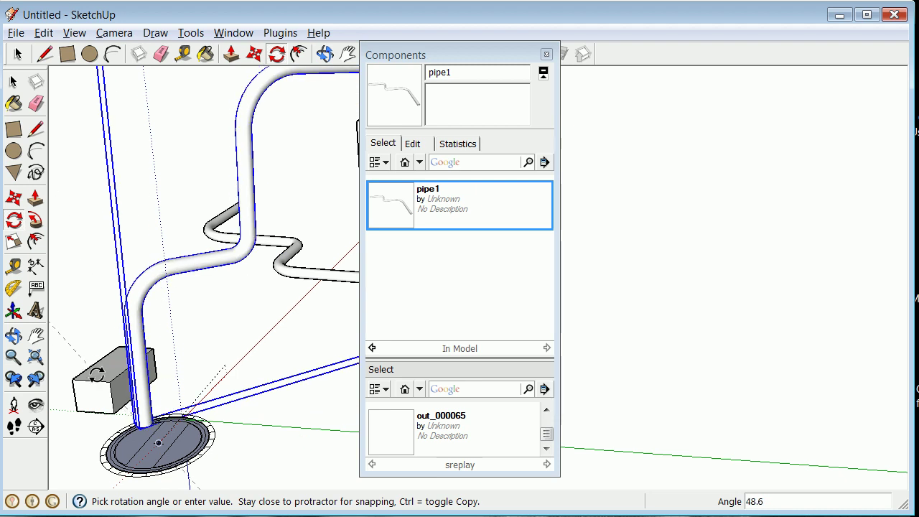
{"action": "key", "text": "alt"}
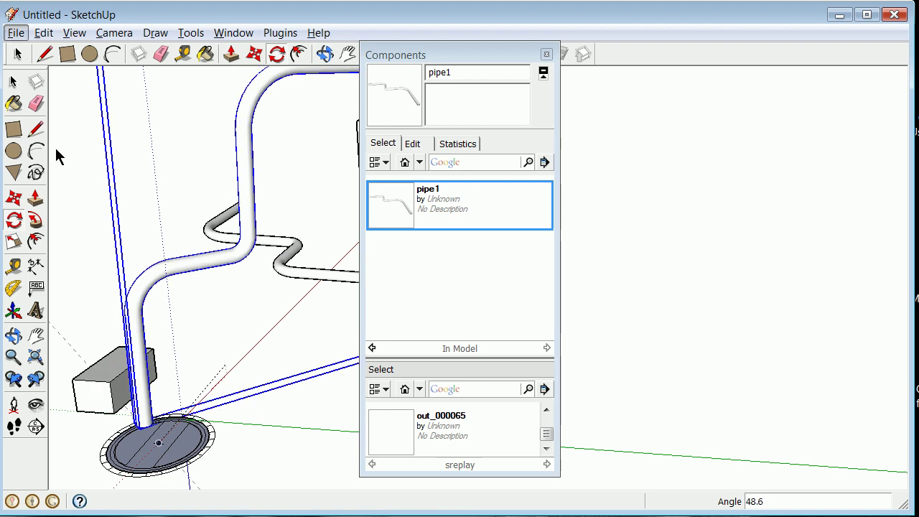
{"action": "left_click", "coordinate": [15, 81]}
{"action": "left_click", "coordinate": [207, 343]}
- Rotate the upright pipe by an angle of 0° about a point on the red axis inside the concentric circles
{"action": "middle_click_drag", "start_coordinate": [208, 342], "coordinate": [253, 419]}
{"action": "scroll", "coordinate": [273, 366], "scroll_direction": "down", "scroll_amount": 5}
{"action": "mouse_move", "coordinate": [280, 375]}
{"action": "middle_mouse_down"}
{"action": "mouse_move", "coordinate": [275, 307]}
{"action": "mouse_move", "coordinate": [326, 309]}
{"action": "mouse_move", "coordinate": [216, 433]}
{"action": "middle_mouse_up"}
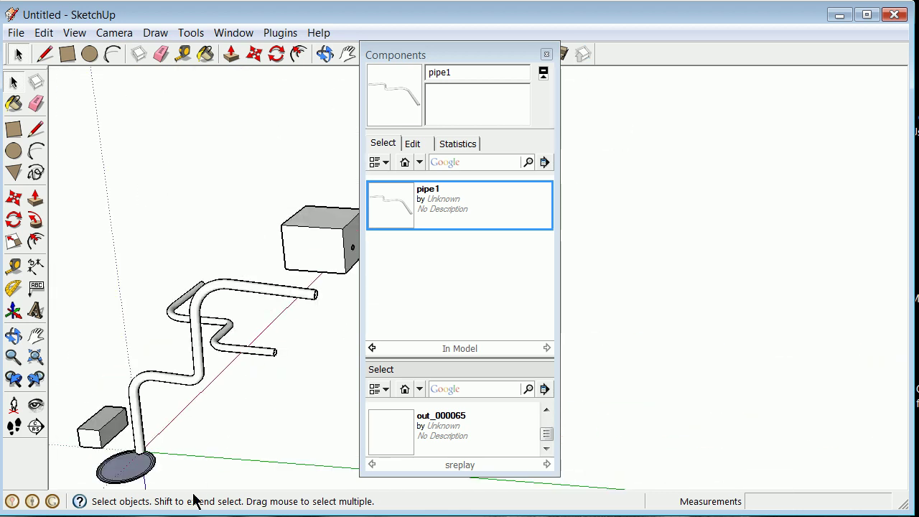
{"action": "scroll", "coordinate": [245, 385], "scroll_direction": "up", "scroll_amount": 5}
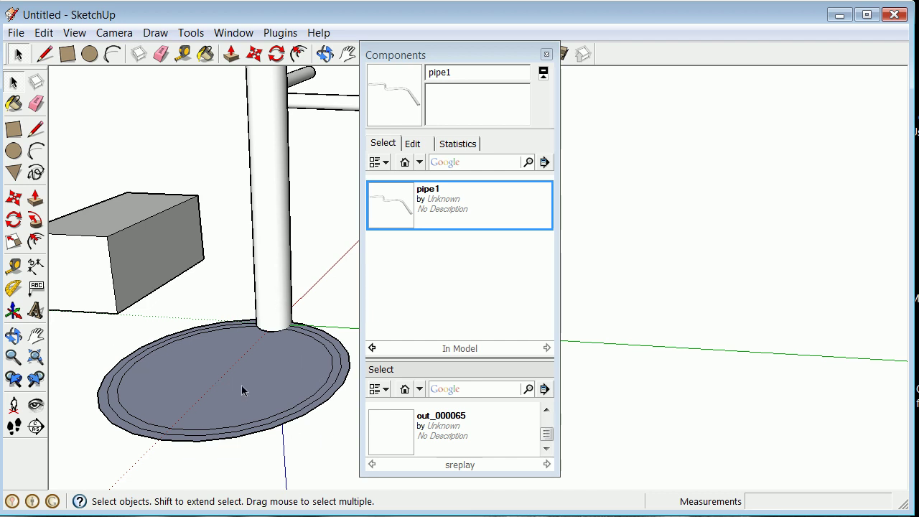
{"action": "left_click", "coordinate": [277, 265]}
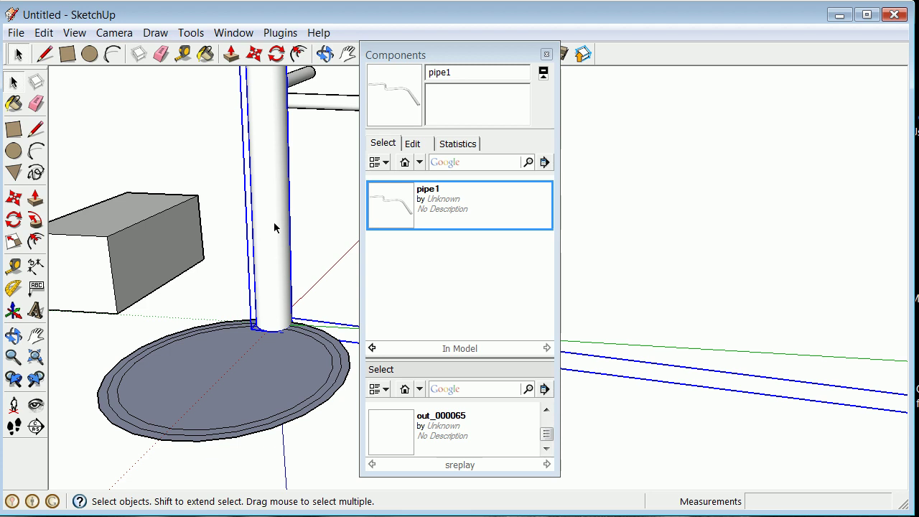
{"action": "left_click", "coordinate": [15, 223]}
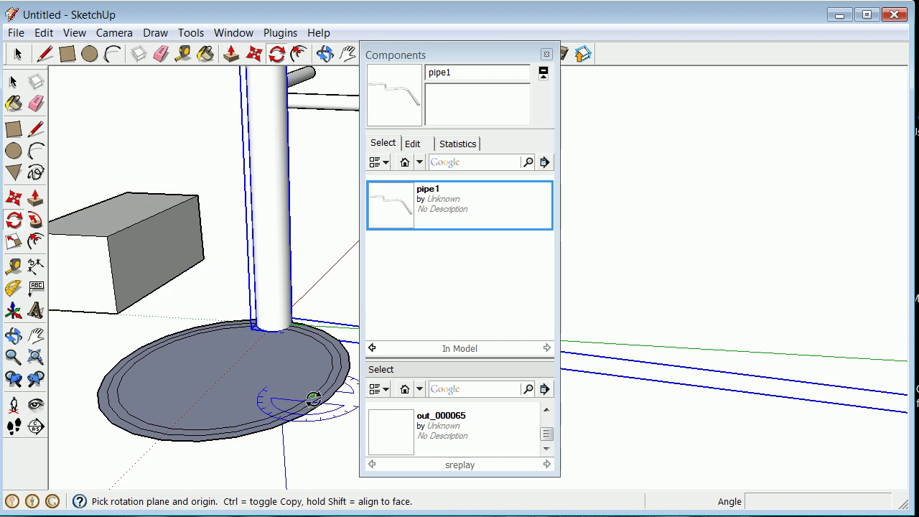
{"action": "left_click", "coordinate": [228, 372]}
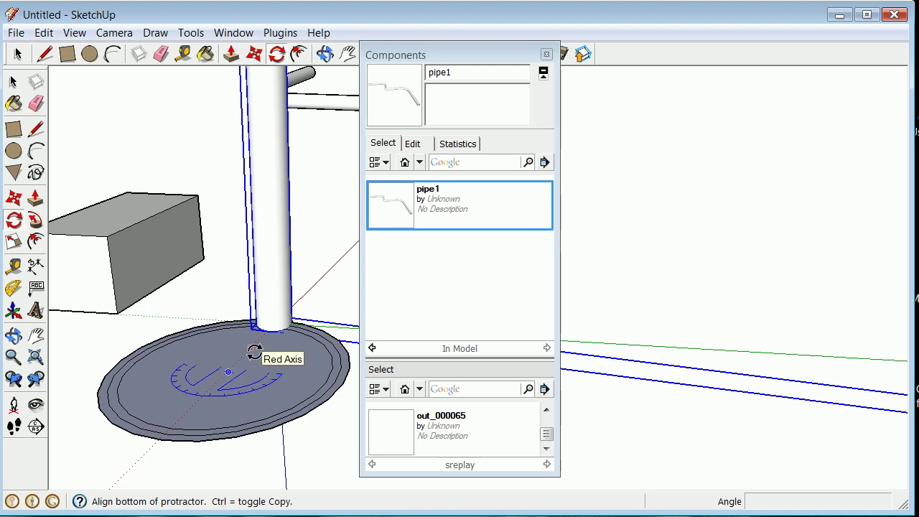
{"action": "left_click", "coordinate": [254, 352]}
{"action": "key", "text": "alt"}
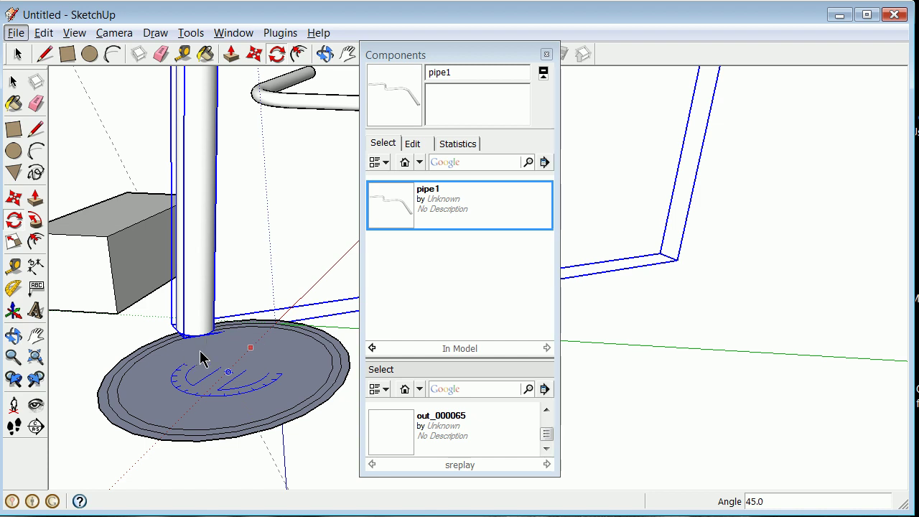
{"action": "key", "text": "alt"}
{"action": "type", "text": "0"}
{"action": "key", "text": "Return"}
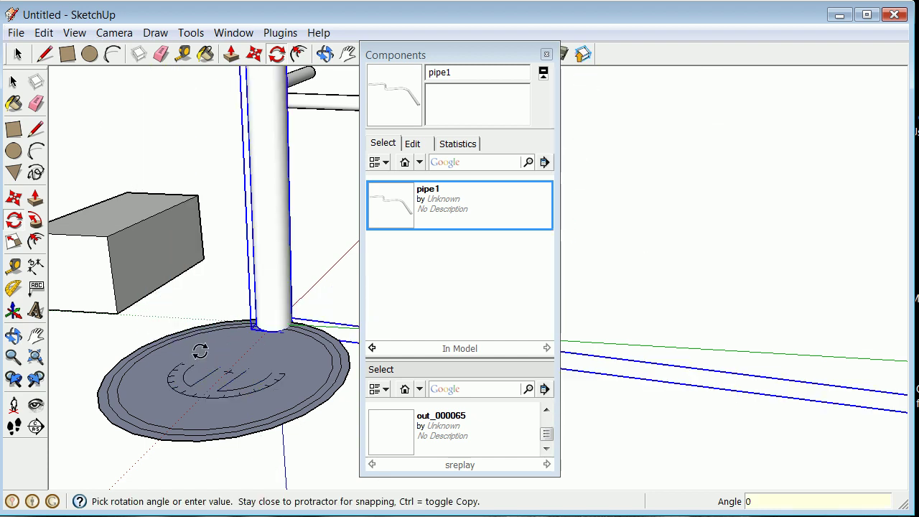
{"action": "scroll", "coordinate": [263, 230], "scroll_direction": "down", "scroll_amount": 5}
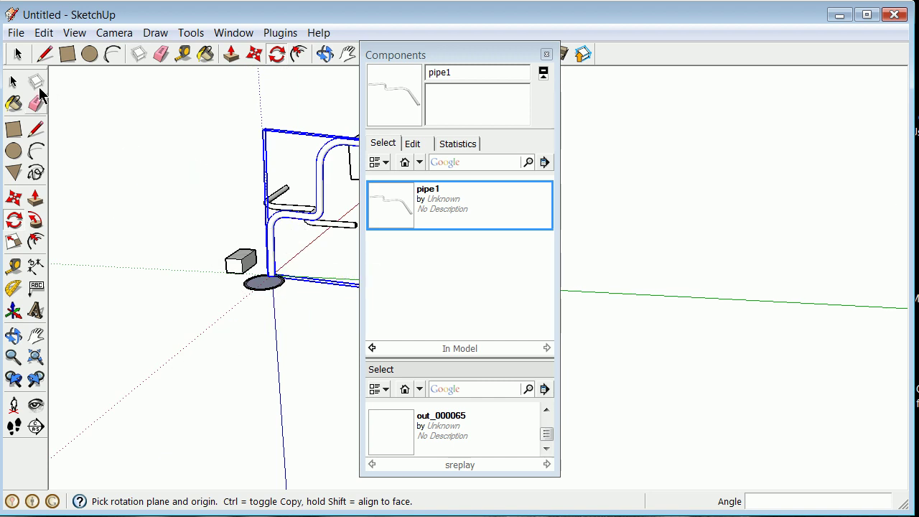
{"action": "left_click", "coordinate": [13, 82]}
{"action": "left_click", "coordinate": [169, 174]}
- Rotate a copy of the upright pipe 60° about a point on the red axis just outside the concentric circles
{"action": "middle_click_drag", "start_coordinate": [169, 174], "coordinate": [237, 239]}
{"action": "scroll", "coordinate": [237, 239], "scroll_direction": "up", "scroll_amount": 5}
{"action": "left_click", "coordinate": [206, 361]}
{"action": "scroll", "coordinate": [202, 350], "scroll_direction": "down", "scroll_amount": 4}
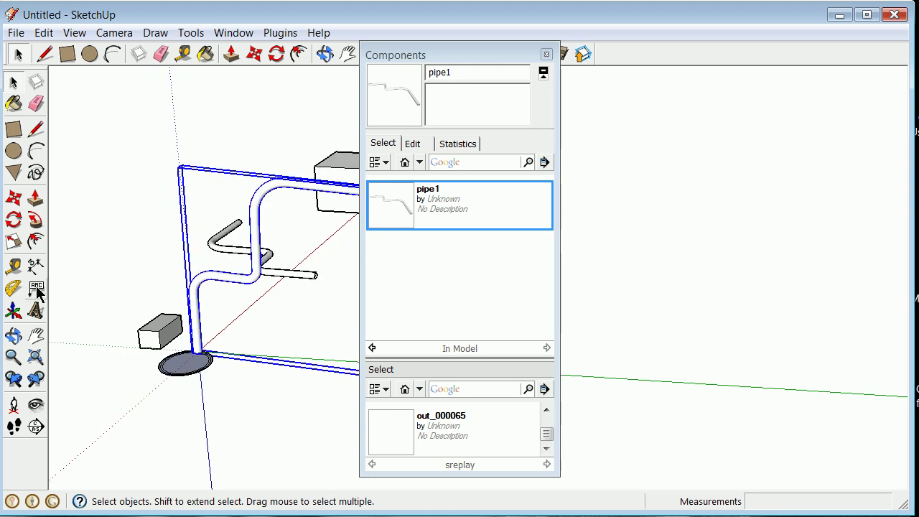
{"action": "left_click", "coordinate": [13, 219]}
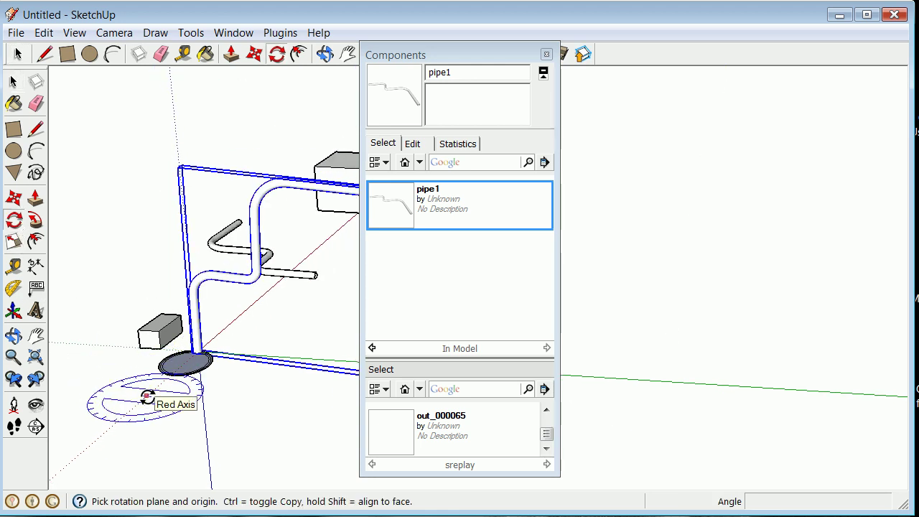
{"action": "left_click_drag", "start_coordinate": [148, 397], "coordinate": [171, 374]}
{"action": "key", "text": "ctrl"}
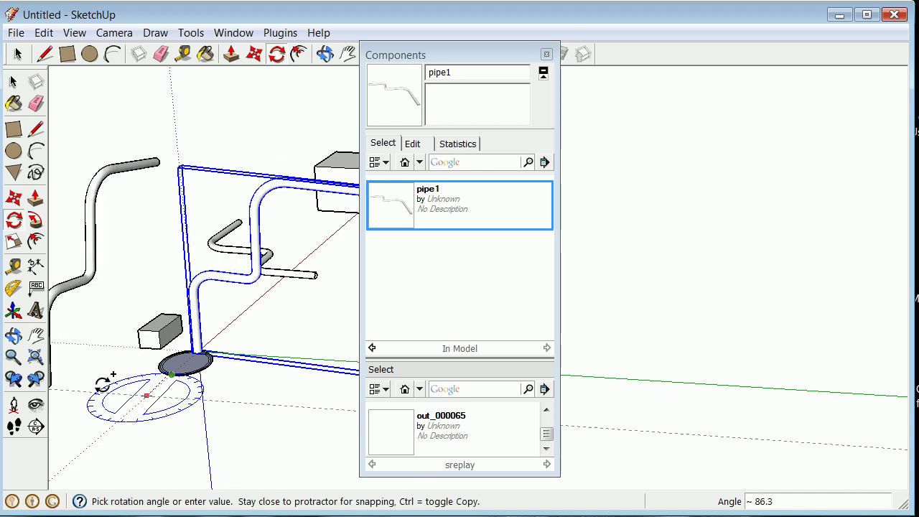
{"action": "type", "text": "60"}
{"action": "key", "text": "Return"}
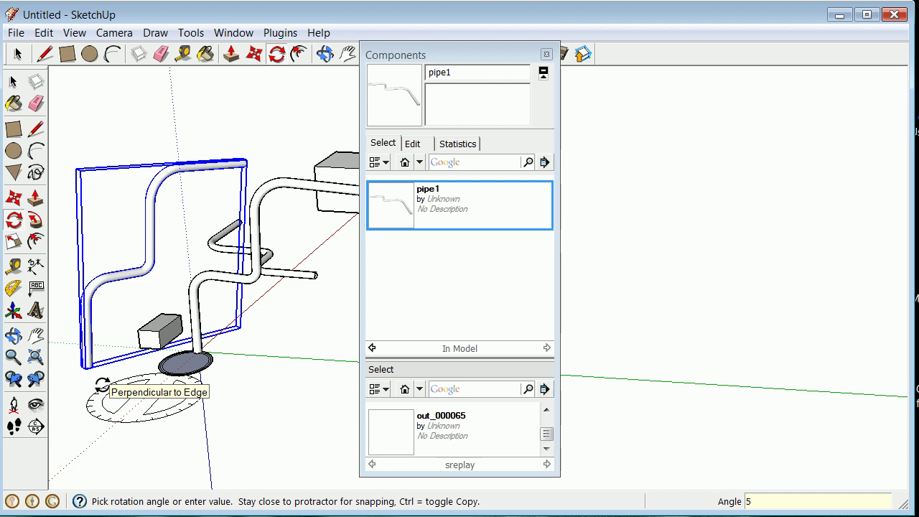
- Multiply the rotated pipe copy with 5x to form a polar array, and clear the selection
{"action": "type", "text": "5x"}
{"action": "key", "text": "Return"}
{"action": "scroll", "coordinate": [108, 388], "scroll_direction": "down", "scroll_amount": 3}
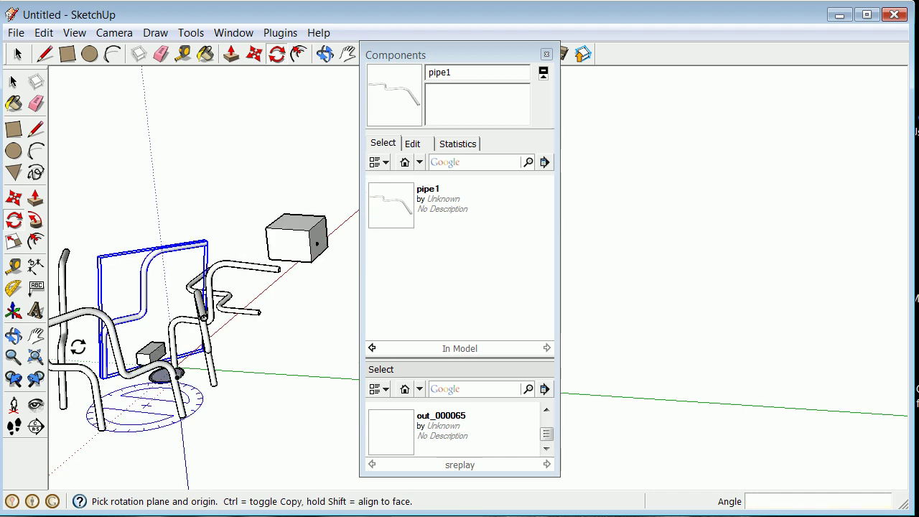
{"action": "left_click", "coordinate": [13, 336]}
{"action": "left_click_drag", "start_coordinate": [242, 414], "coordinate": [205, 162]}
{"action": "left_click", "coordinate": [13, 81]}
{"action": "left_click", "coordinate": [212, 148]}
- Examine the ring of pipe copies, the concentric circles and the large box with the circle on its face from several angles
{"action": "scroll", "coordinate": [242, 134], "scroll_direction": "down", "scroll_amount": 3}
{"action": "scroll", "coordinate": [242, 152], "scroll_direction": "up", "scroll_amount": 5}
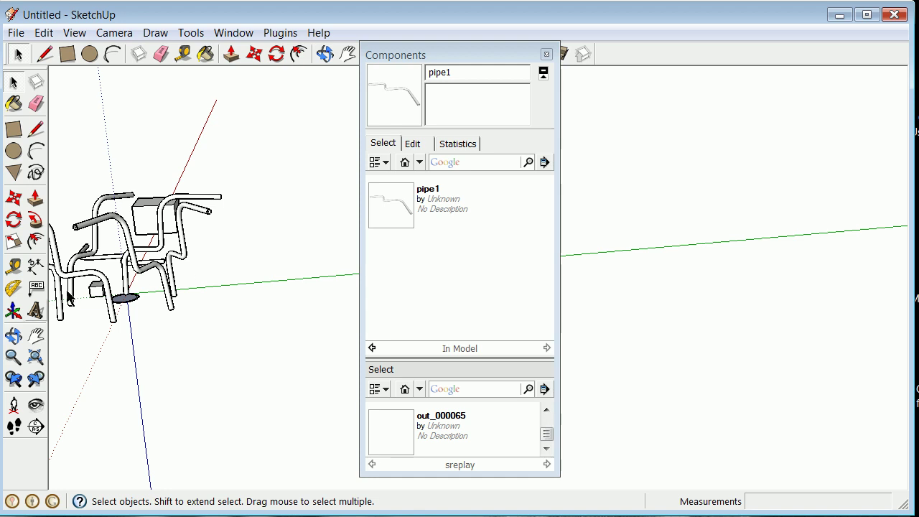
{"action": "left_click", "coordinate": [14, 335]}
{"action": "left_click_drag", "start_coordinate": [265, 280], "coordinate": [293, 137]}
{"action": "scroll", "coordinate": [294, 135], "scroll_direction": "up", "scroll_amount": 3}
{"action": "left_click_drag", "start_coordinate": [201, 213], "coordinate": [158, 208]}
{"action": "left_click_drag", "start_coordinate": [208, 187], "coordinate": [272, 209]}
{"action": "scroll", "coordinate": [329, 157], "scroll_direction": "up", "scroll_amount": 4}
{"action": "scroll", "coordinate": [228, 193], "scroll_direction": "up", "scroll_amount": 2}
{"action": "scroll", "coordinate": [232, 195], "scroll_direction": "down", "scroll_amount": 2}
{"action": "scroll", "coordinate": [266, 196], "scroll_direction": "down", "scroll_amount": 5}
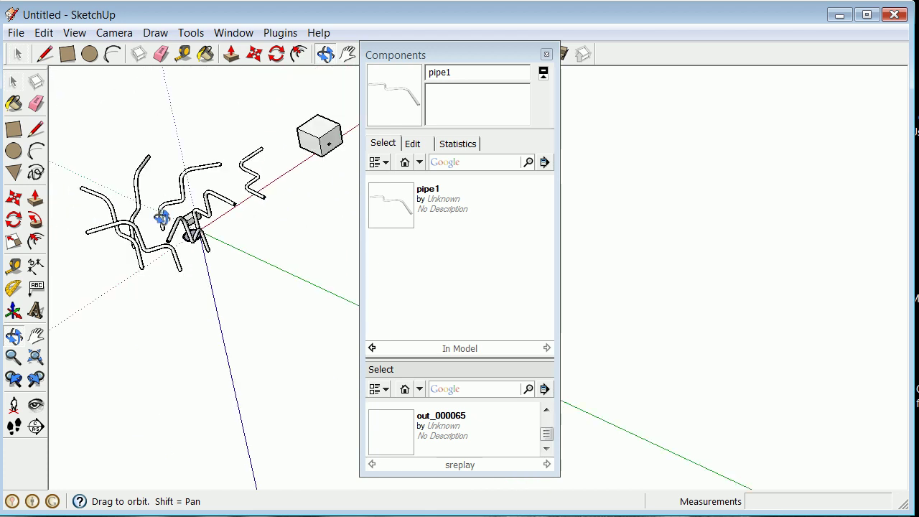
{"action": "scroll", "coordinate": [331, 185], "scroll_direction": "up", "scroll_amount": 3}
{"action": "scroll", "coordinate": [331, 185], "scroll_direction": "up", "scroll_amount": 1}
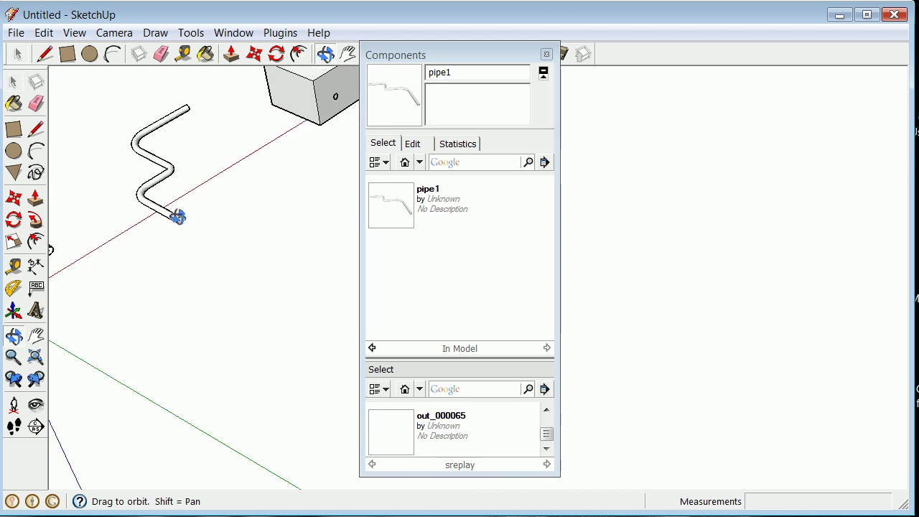
{"action": "scroll", "coordinate": [338, 93], "scroll_direction": "up", "scroll_amount": 6}
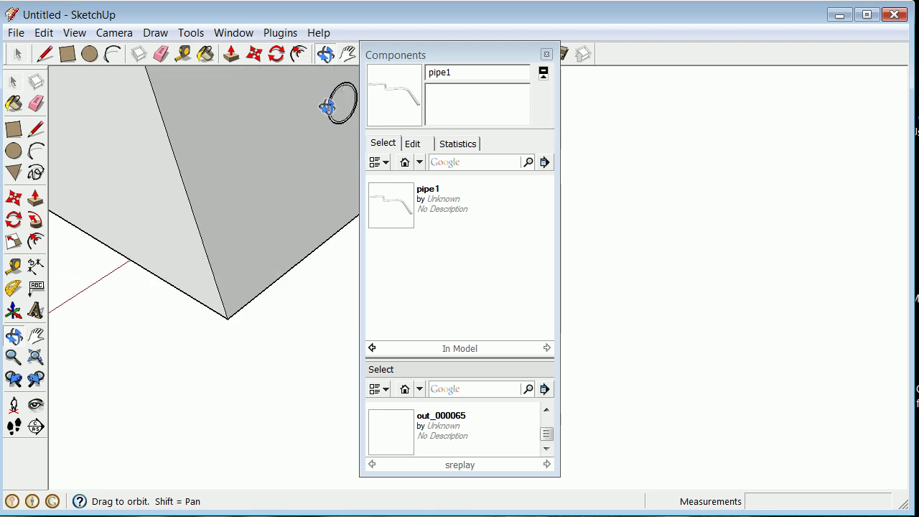
{"action": "scroll", "coordinate": [183, 332], "scroll_direction": "down", "scroll_amount": 5}
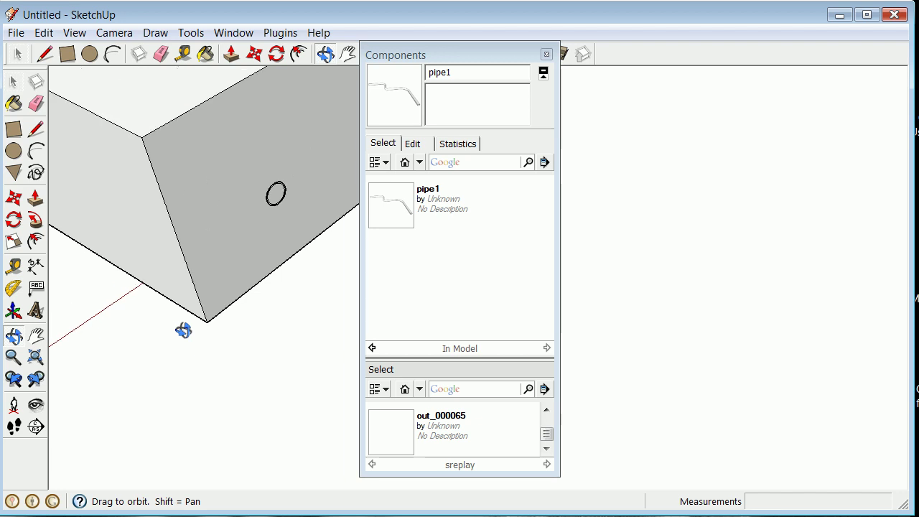
{"action": "scroll", "coordinate": [183, 332], "scroll_direction": "down", "scroll_amount": 8}
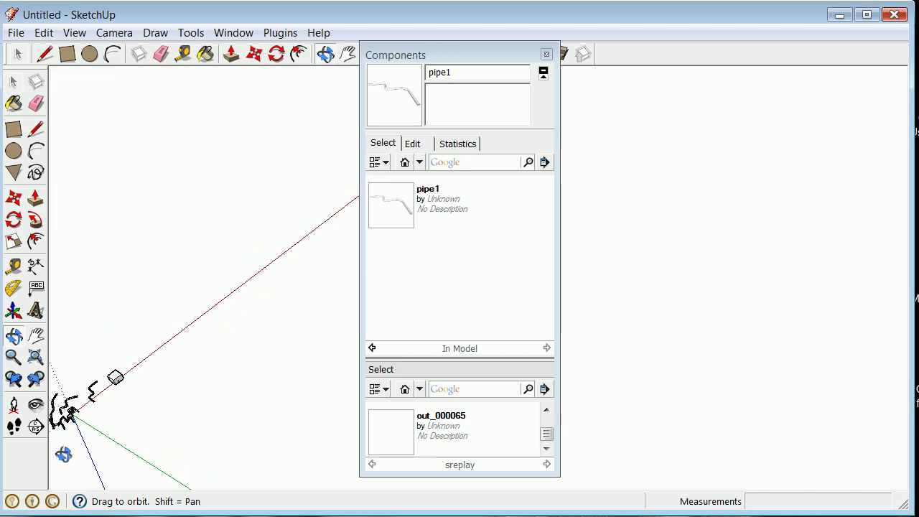
{"action": "scroll", "coordinate": [57, 464], "scroll_direction": "up", "scroll_amount": 10}
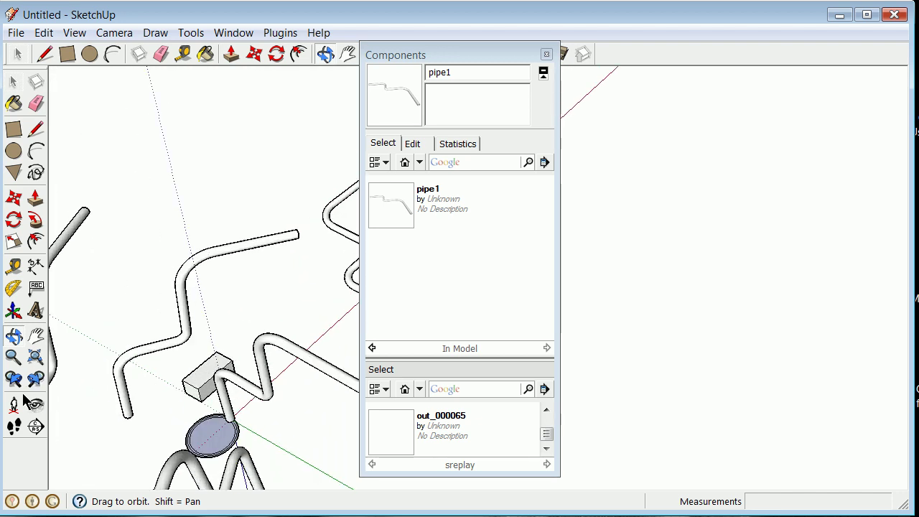
{"action": "left_click", "coordinate": [36, 335]}
{"action": "scroll", "coordinate": [273, 309], "scroll_direction": "down", "scroll_amount": 10}
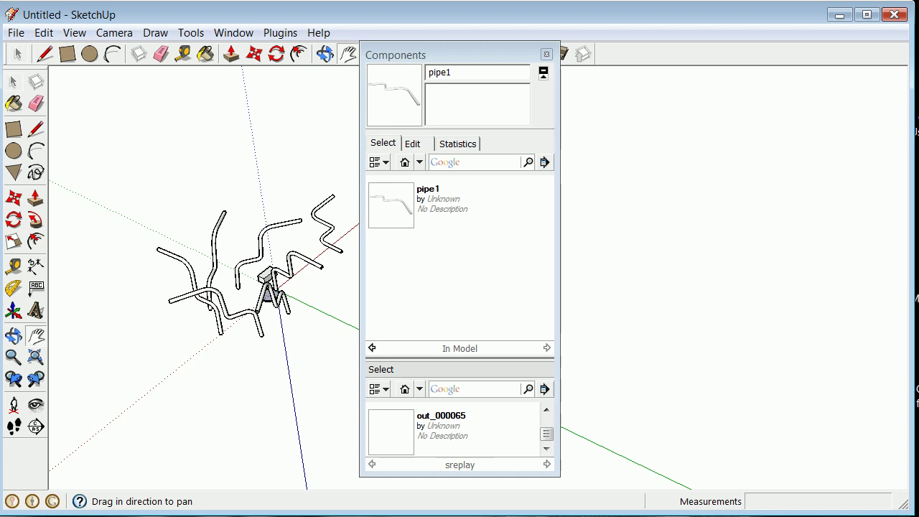
{"action": "left_click", "coordinate": [13, 335]}
{"action": "left_click_drag", "start_coordinate": [134, 349], "coordinate": [265, 400]}
{"action": "scroll", "coordinate": [261, 207], "scroll_direction": "up", "scroll_amount": 5}
{"action": "scroll", "coordinate": [238, 306], "scroll_direction": "down", "scroll_amount": 4}
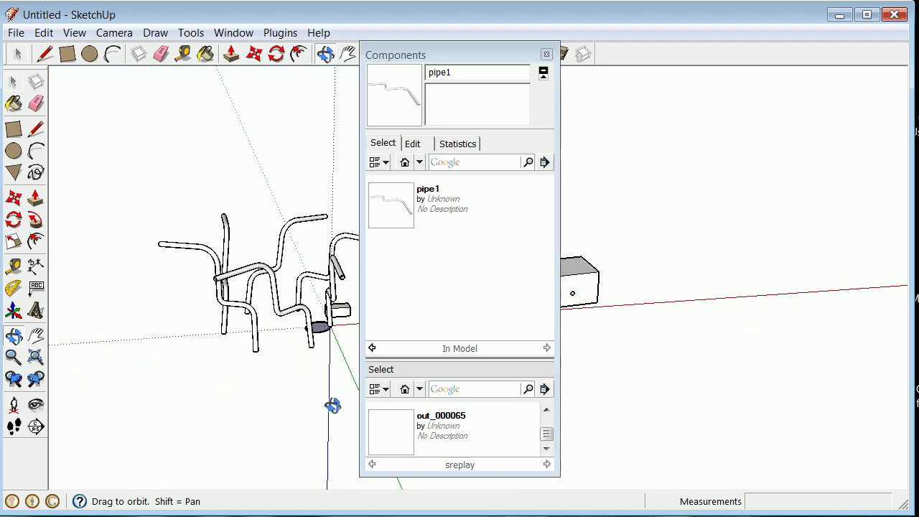